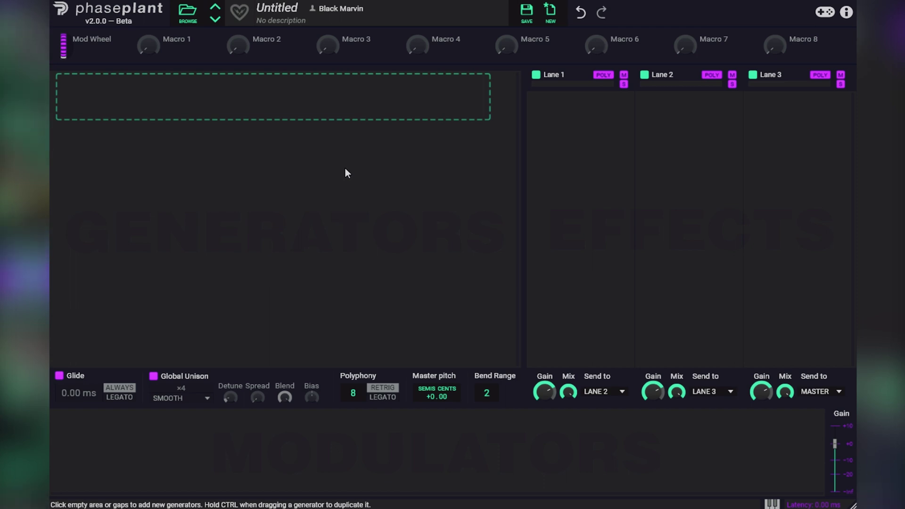
Add a Wavetable generator and load the third wavetable from the Nebulas folder of FS - Quantum Fold Wavetables
left_click(329, 98)
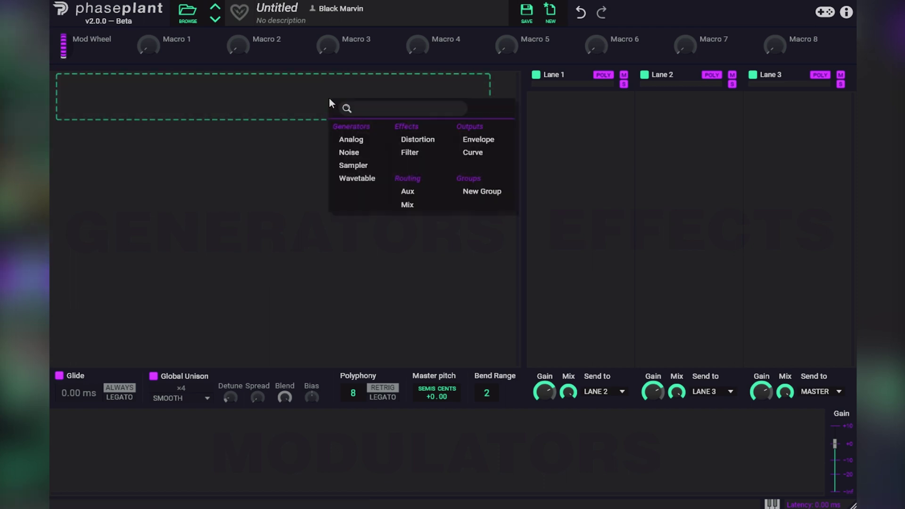
left_click(356, 176)
left_click(353, 142)
scroll(436, 307, "down", 5)
scroll(447, 332, "down", 2)
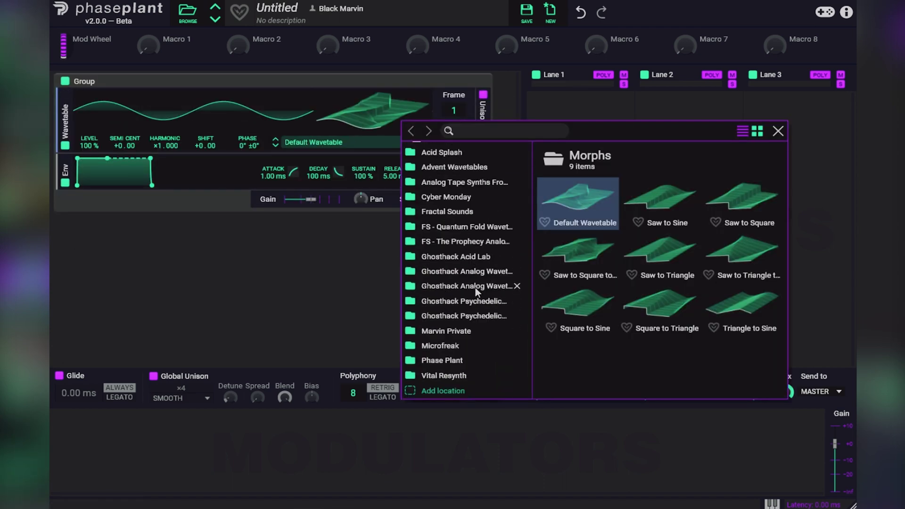
left_click(470, 228)
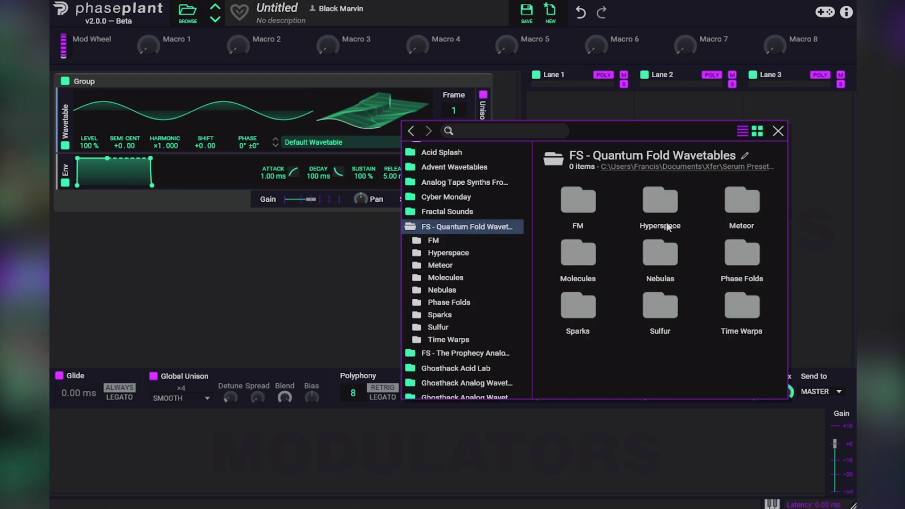
double_click(660, 257)
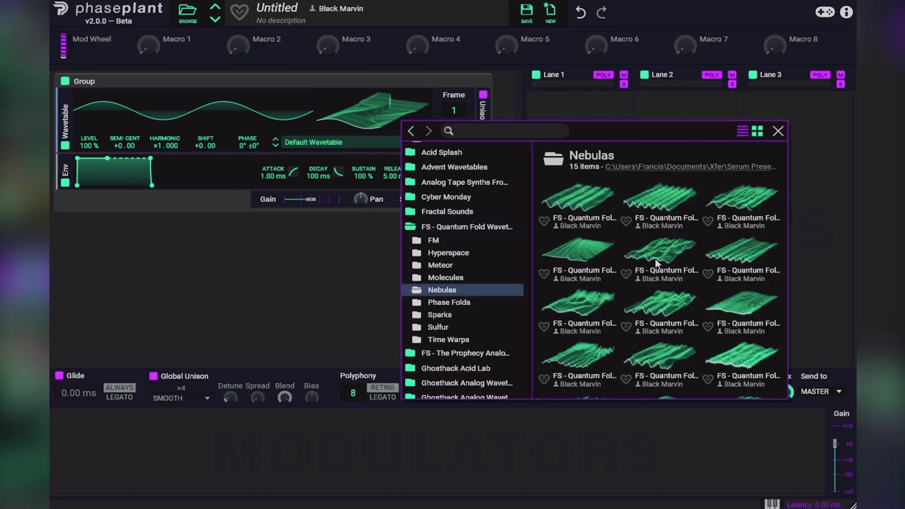
left_click(739, 197)
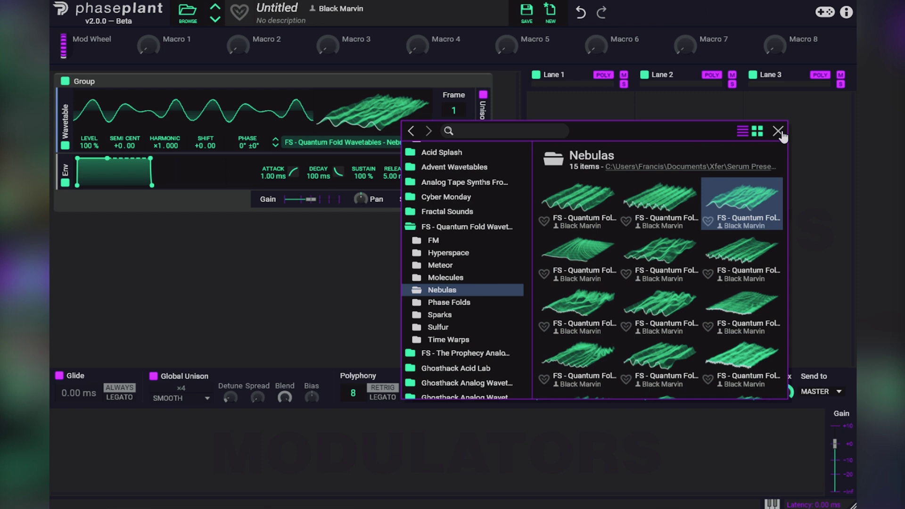
left_click(778, 132)
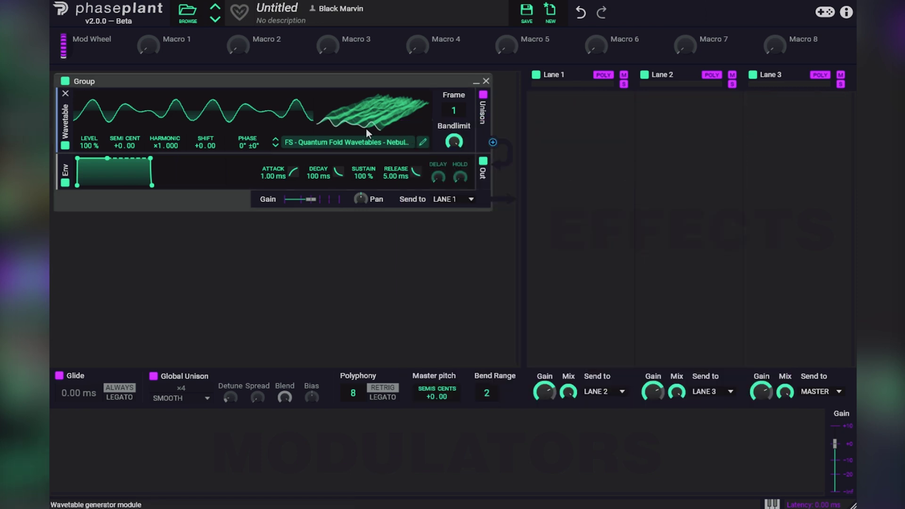
Tune the wavetable oscillator to -12 semitones and set its frame to 22
left_click_drag(355, 118, 342, 94)
left_click_drag(122, 147, 122, 186)
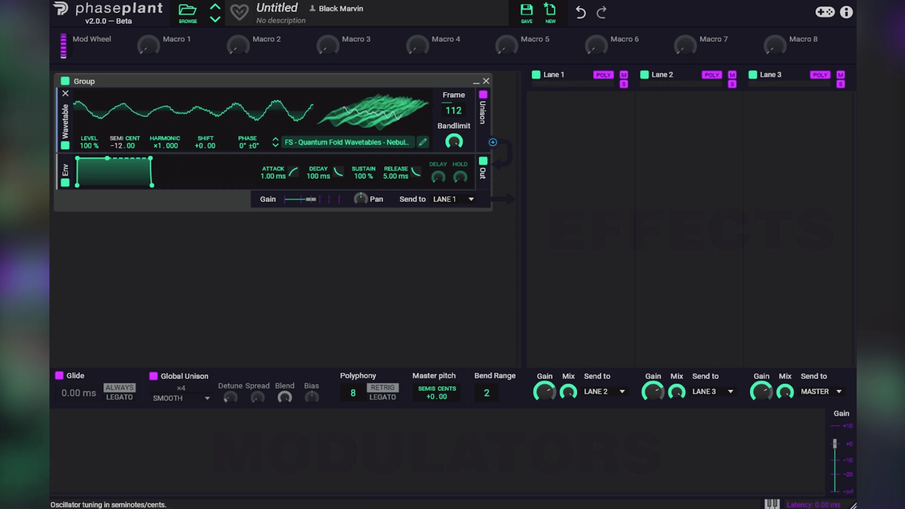
left_click_drag(408, 125, 426, 122)
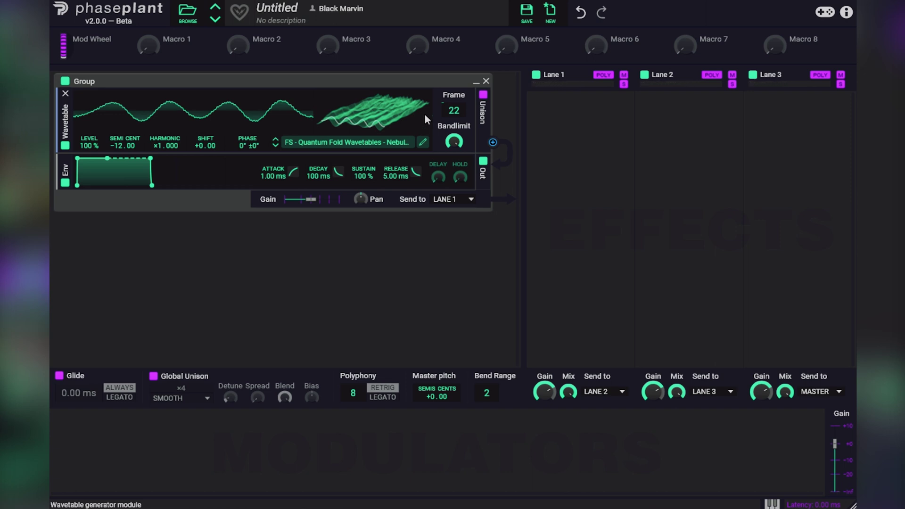
Set the wavetable group's envelope sustain to 100 % and its release to 194 ms
right_click(325, 176)
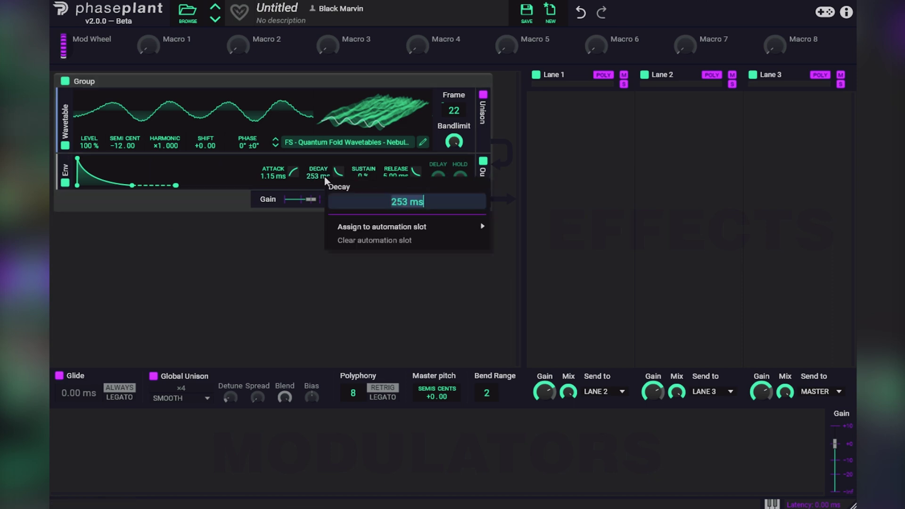
left_click(428, 182)
left_click_drag(371, 177, 372, 142)
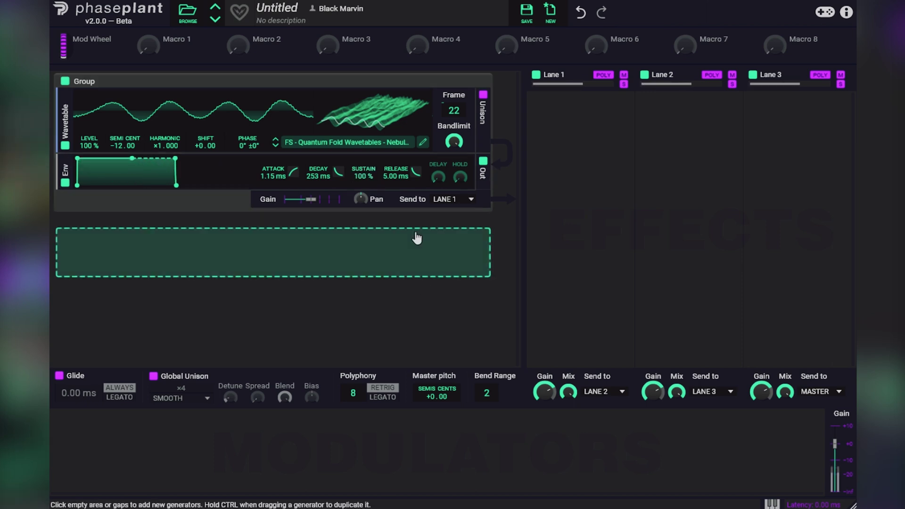
left_click_drag(400, 177, 400, 170)
scroll(398, 175, "up", 3)
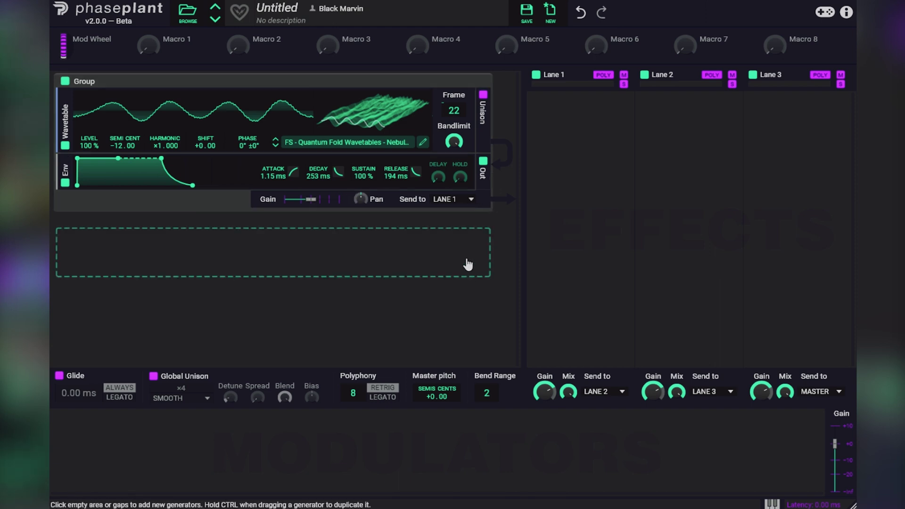
Add a Snap Heap to Lane 1 and open its editor
left_click(582, 137)
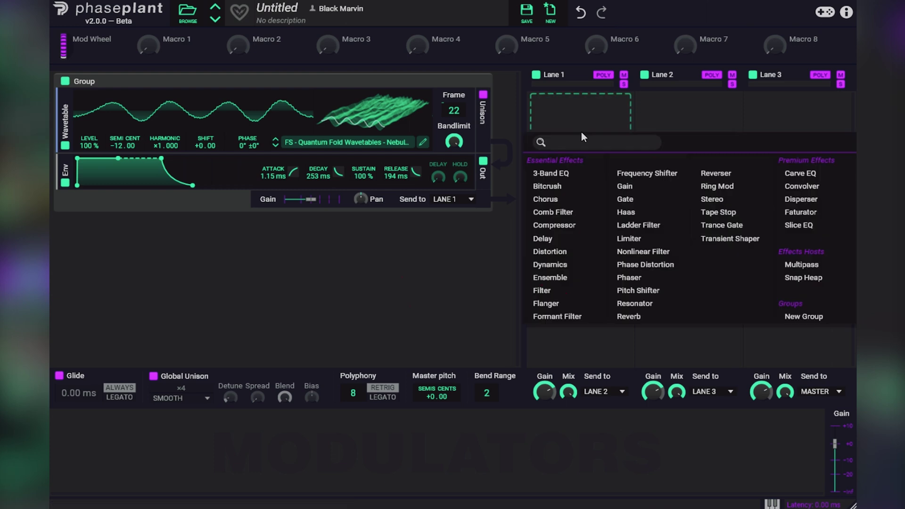
left_click(822, 278)
left_click(618, 121)
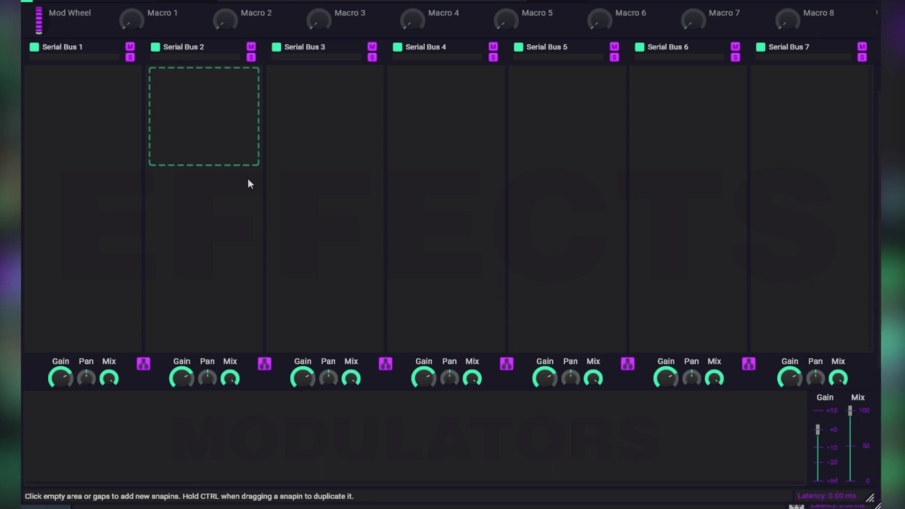
Add an LFO modulator in Snap Heap and set its rate to a tempo-synced 16/16
left_click(119, 414)
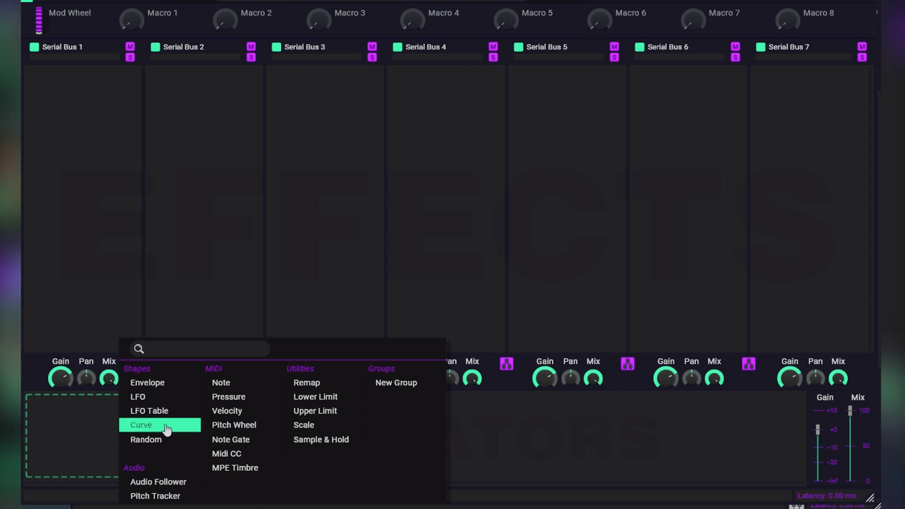
left_click(156, 402)
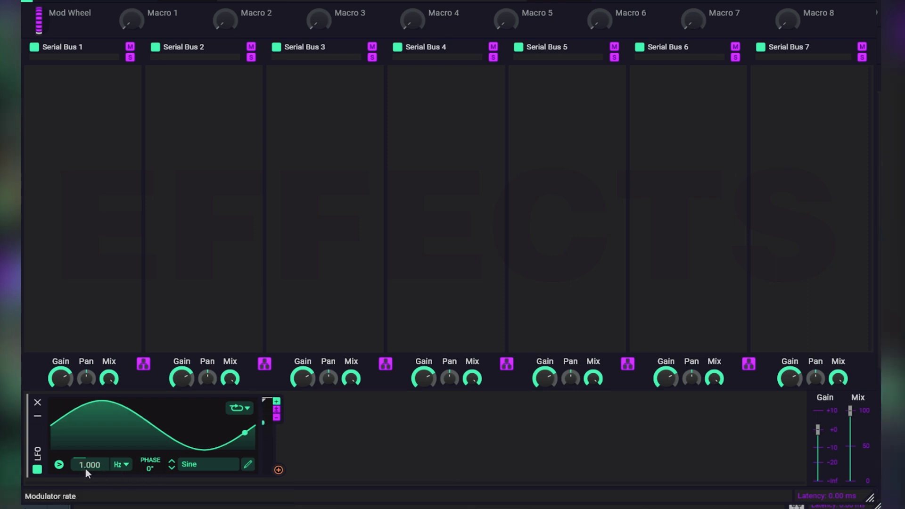
left_click_drag(88, 462, 88, 454)
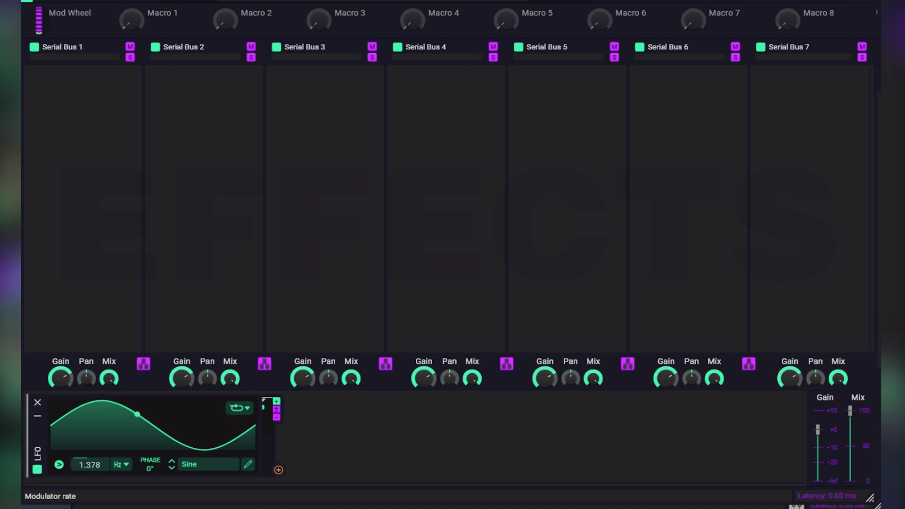
left_click(118, 470)
left_click(127, 476)
left_click_drag(89, 464, 89, 467)
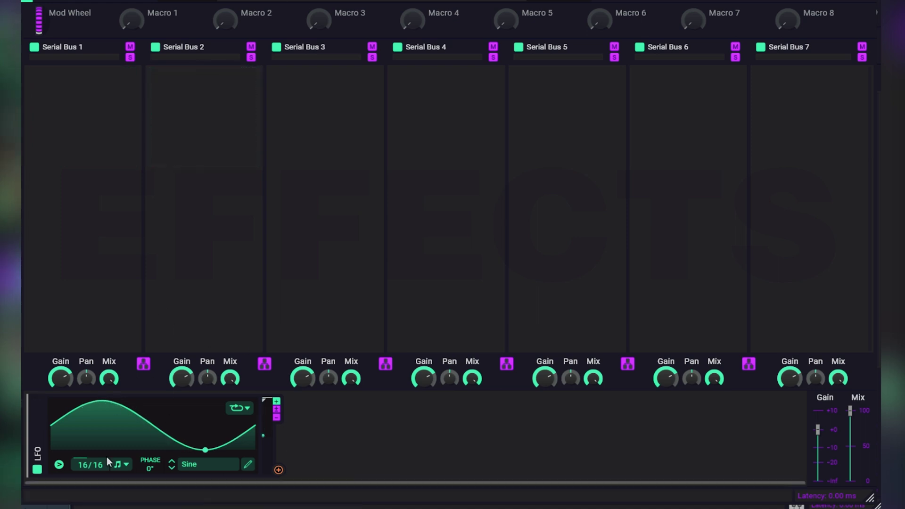
Examine the LFO's loop modes, trigger options and rate units
left_click(238, 408)
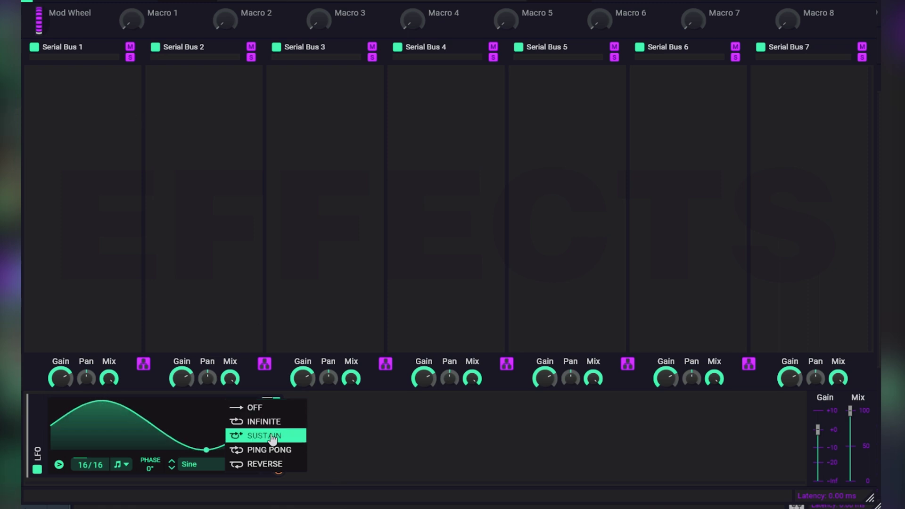
left_click(291, 454)
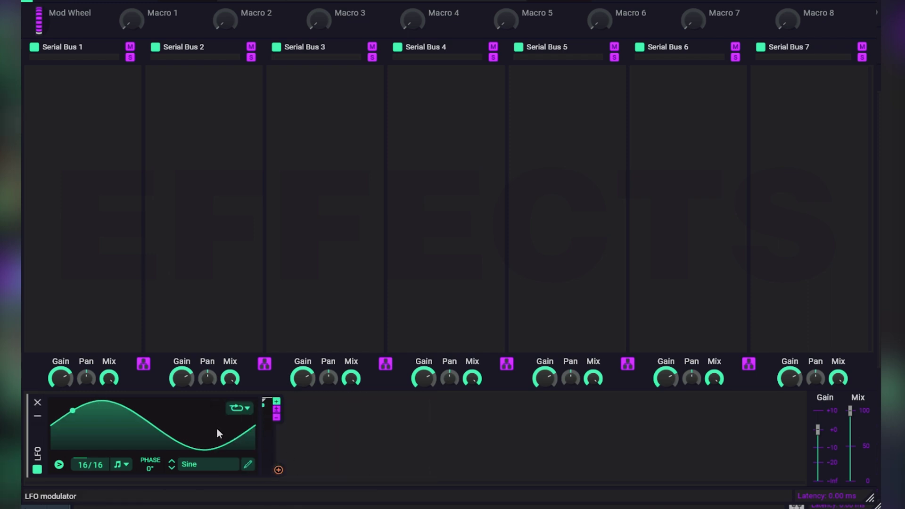
left_click(59, 464)
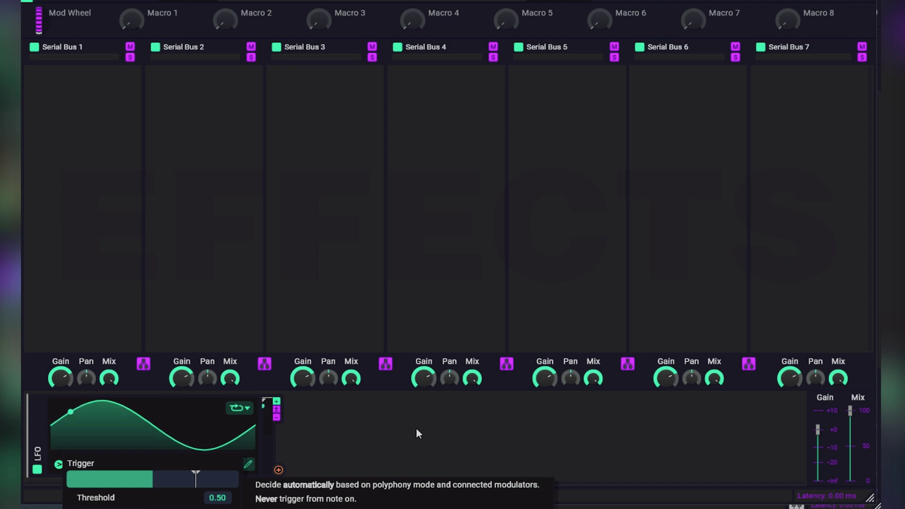
left_click(336, 429)
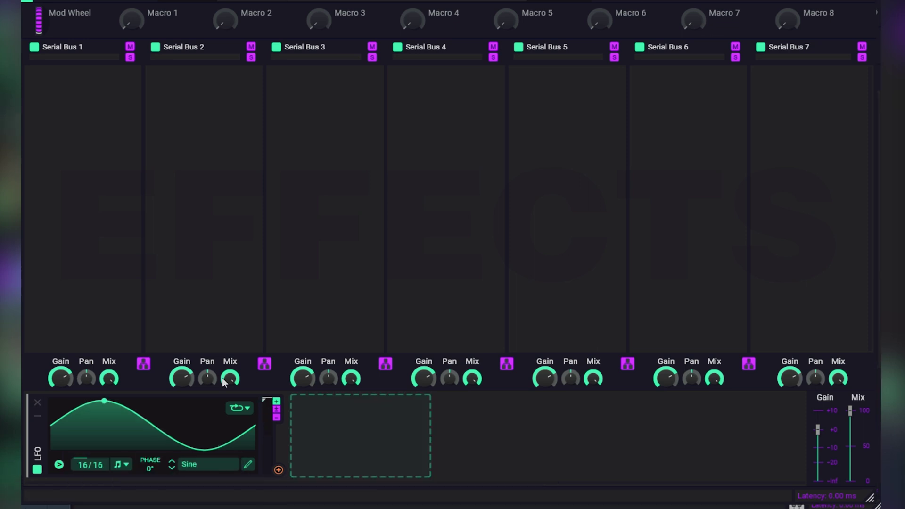
mouse_move(94, 403)
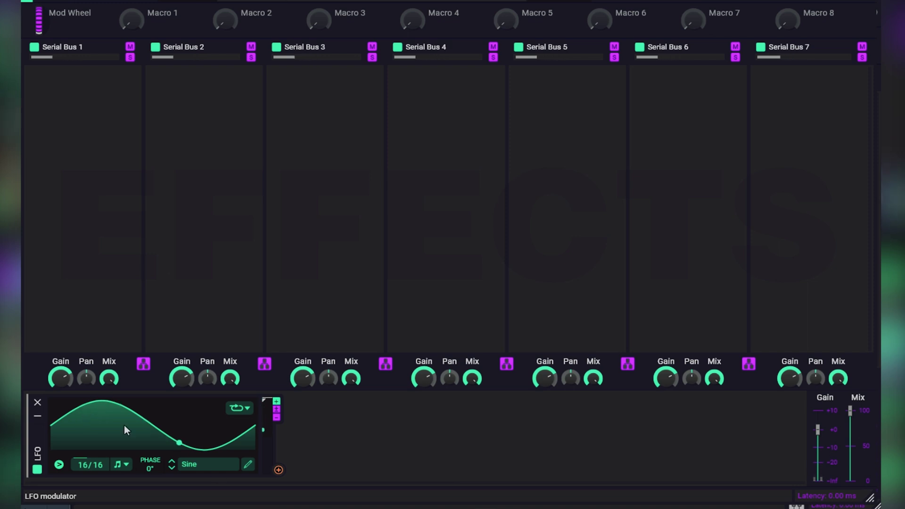
left_click(121, 465)
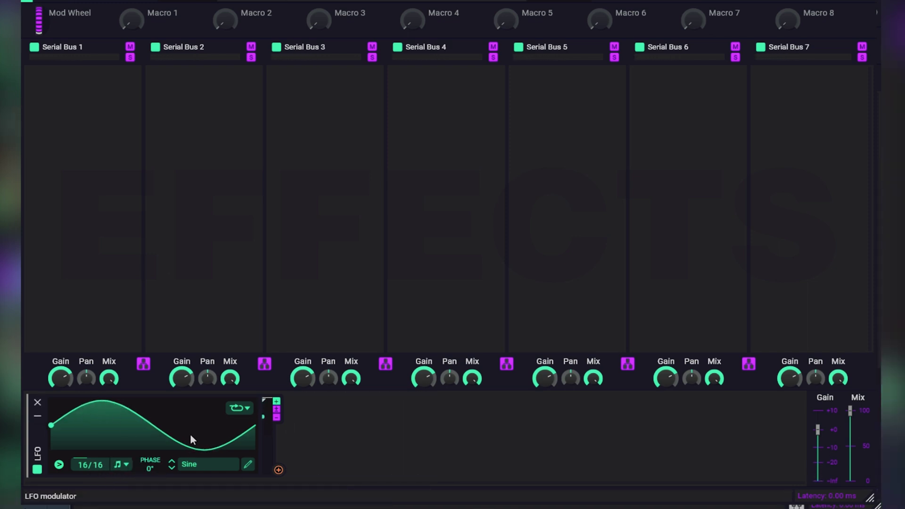
Set the LFO's trigger option to never trigger from note on
left_click(59, 464)
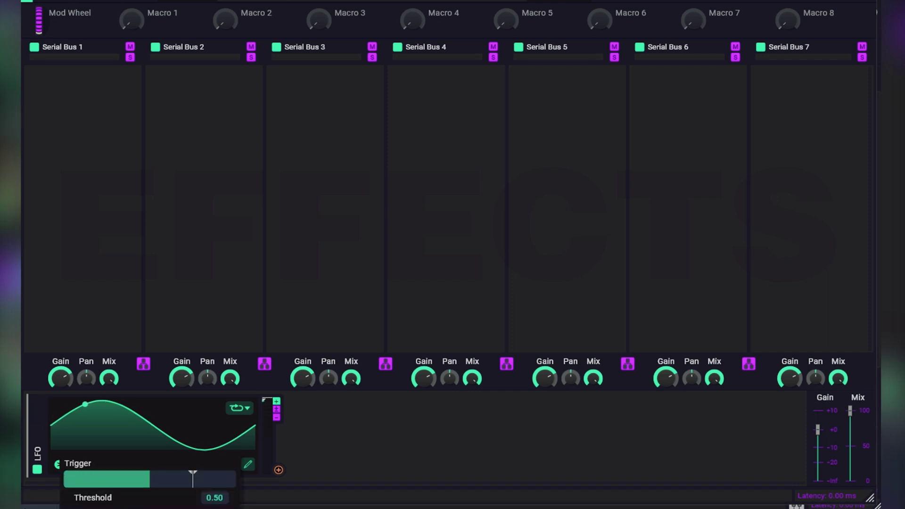
mouse_move(155, 508)
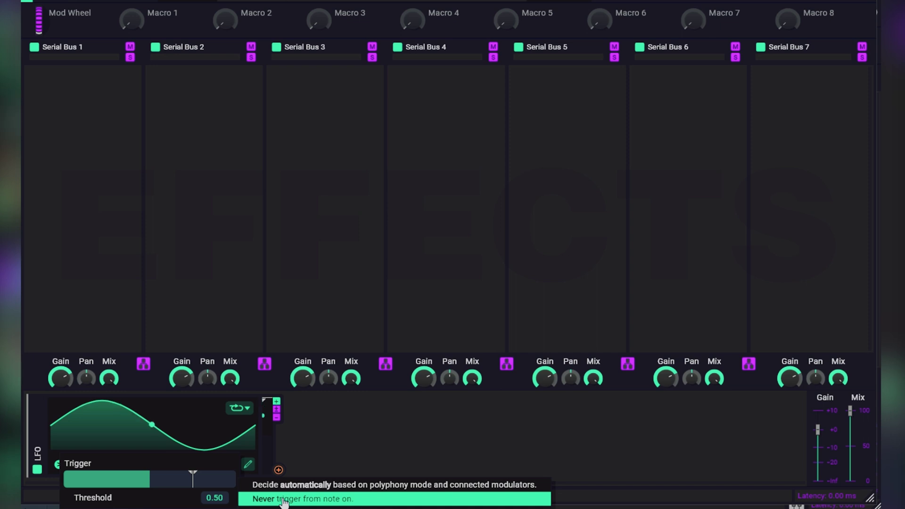
left_click(311, 499)
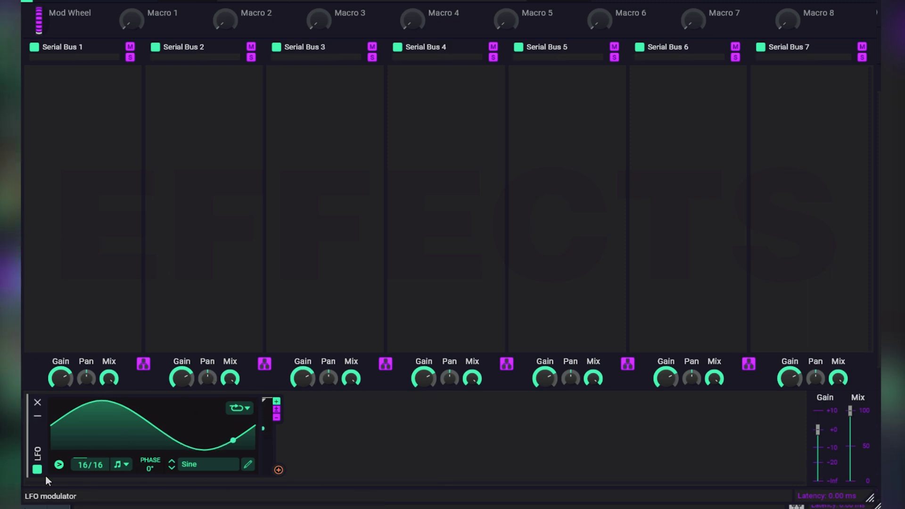
left_click(58, 465)
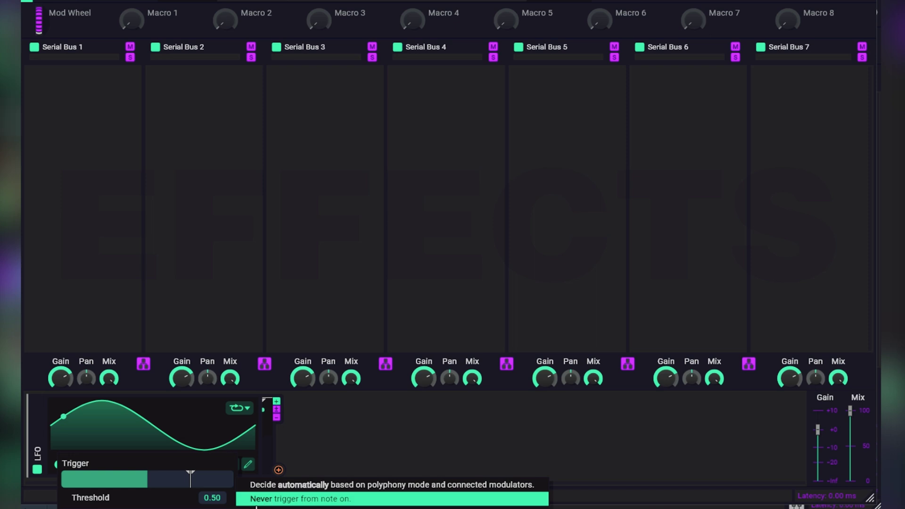
left_click(333, 440)
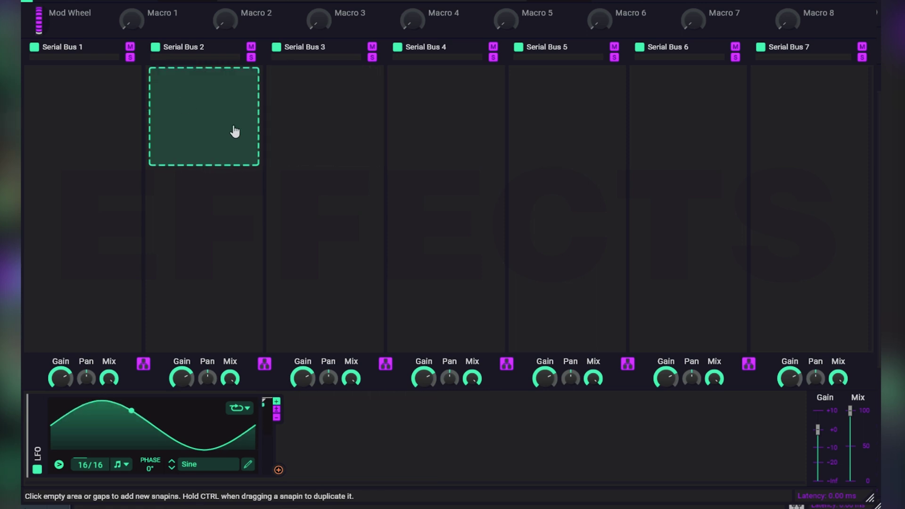
Add a Gain effect to Serial Bus 1, switch it to percent and set it to 0 %
left_click(106, 93)
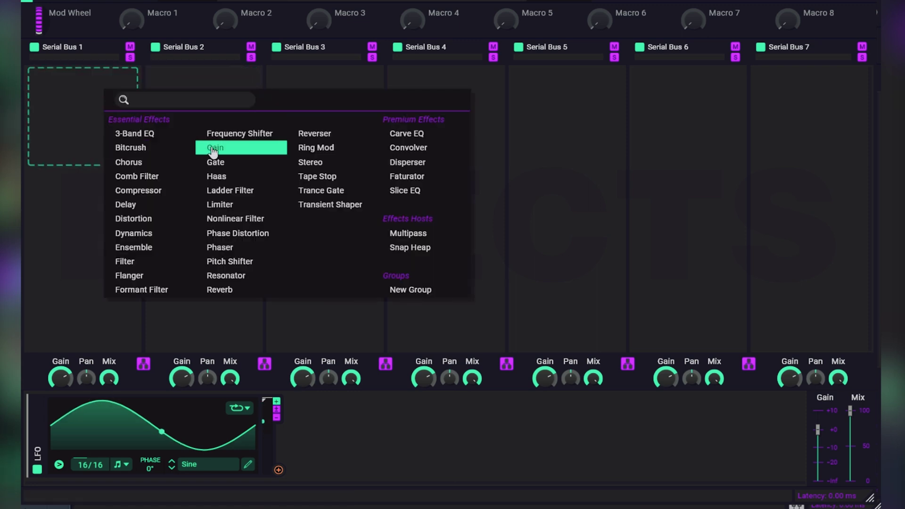
left_click(215, 148)
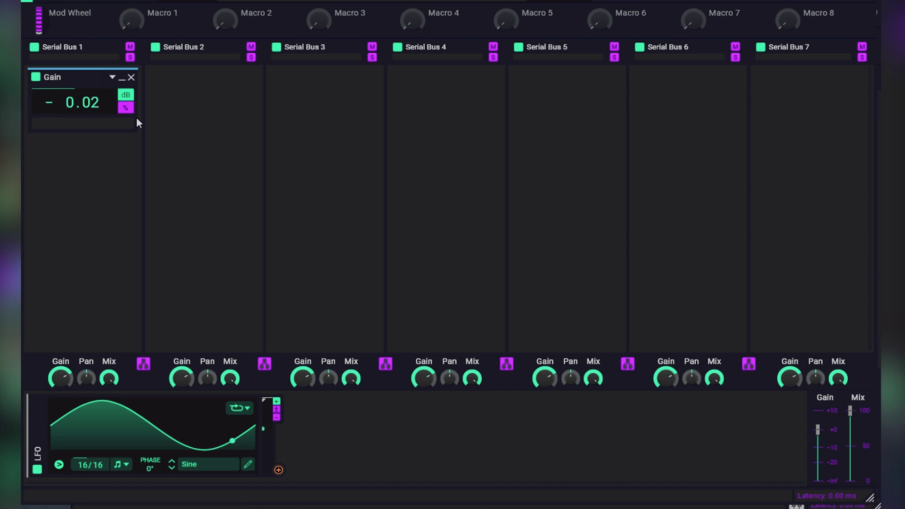
left_click(126, 107)
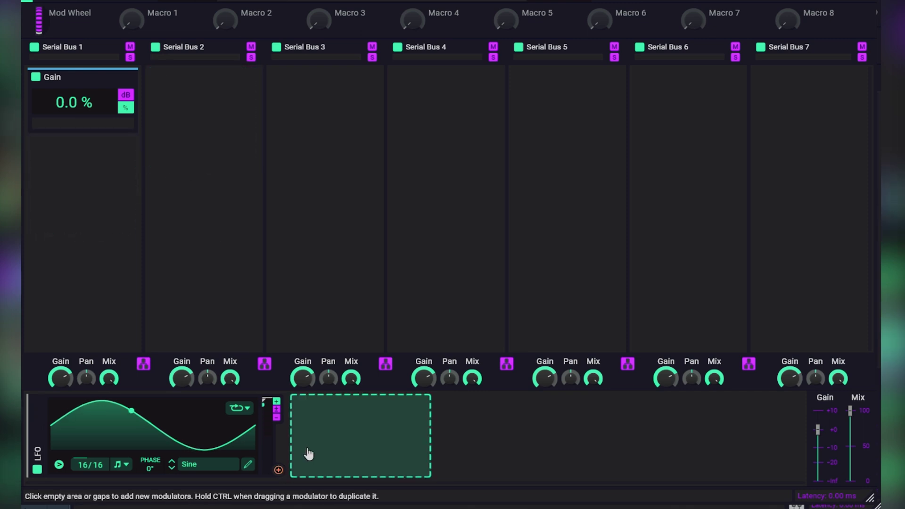
Route the LFO to the Gain effect's level on Serial Bus 1 with a modulation amount of +100 %
left_click(279, 470)
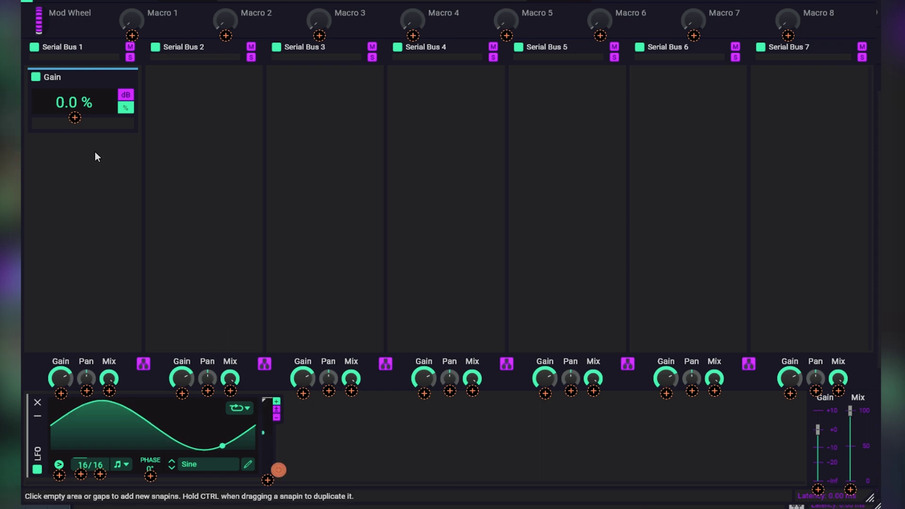
left_click(74, 117)
left_click_drag(74, 118, 75, 89)
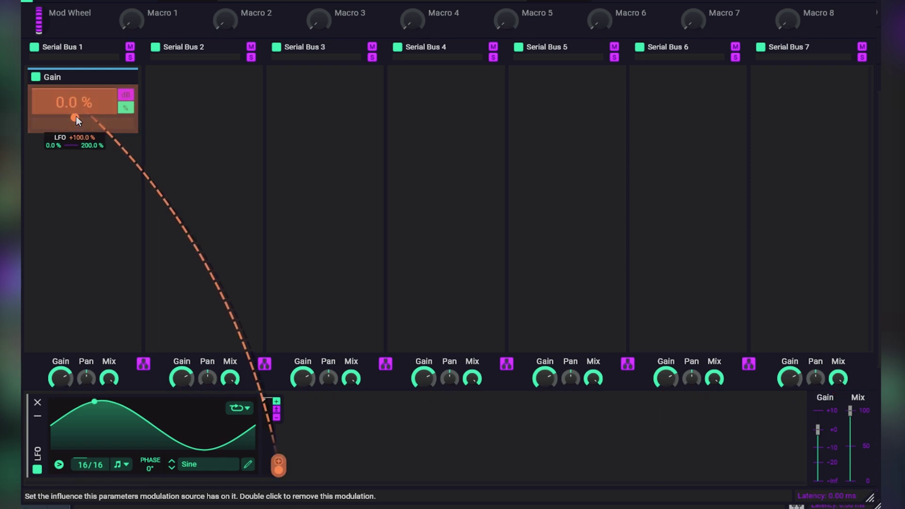
Set the base value of the LFO-modulated Gain effect to 45 %
right_click(74, 115)
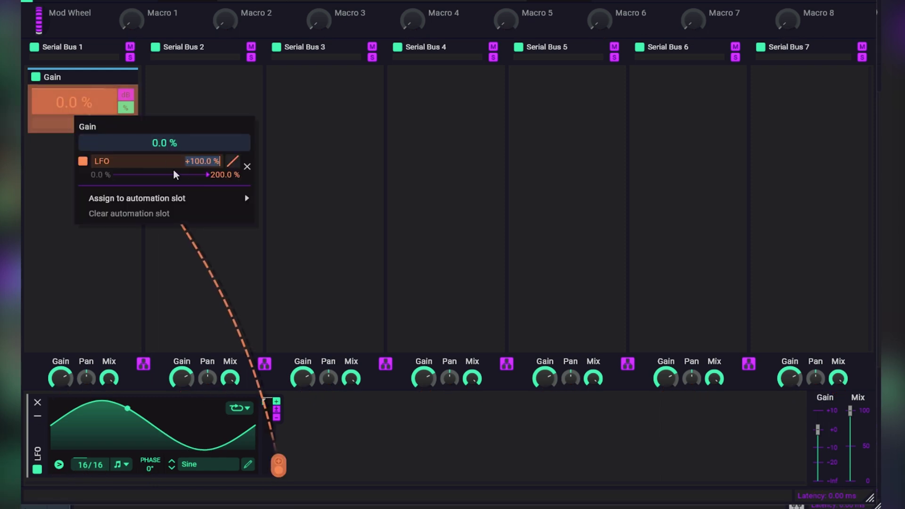
left_click(196, 143)
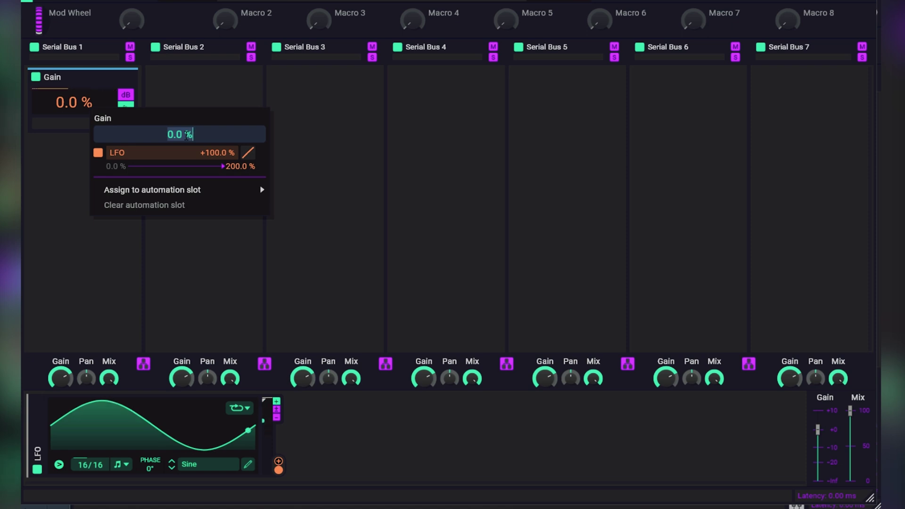
type("45")
key("Return")
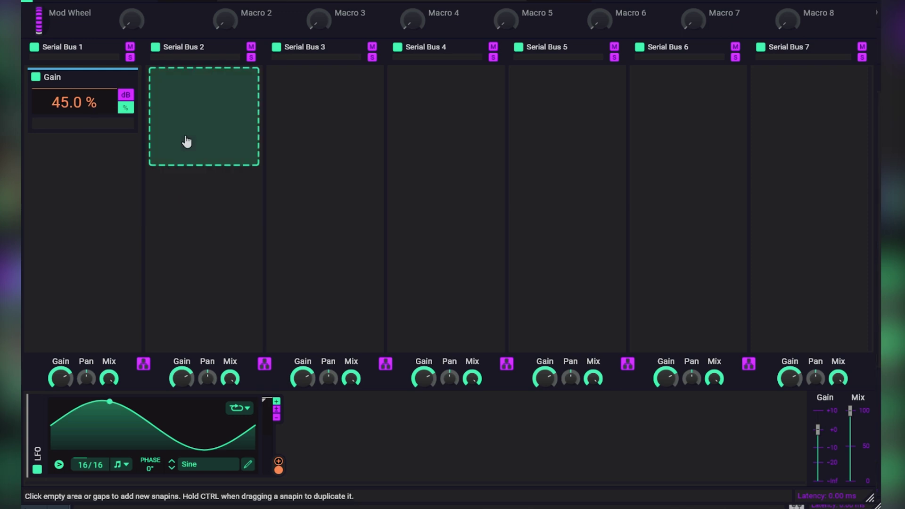
Return the Gain effect's base value to 0 %
left_click_drag(83, 109, 79, 115)
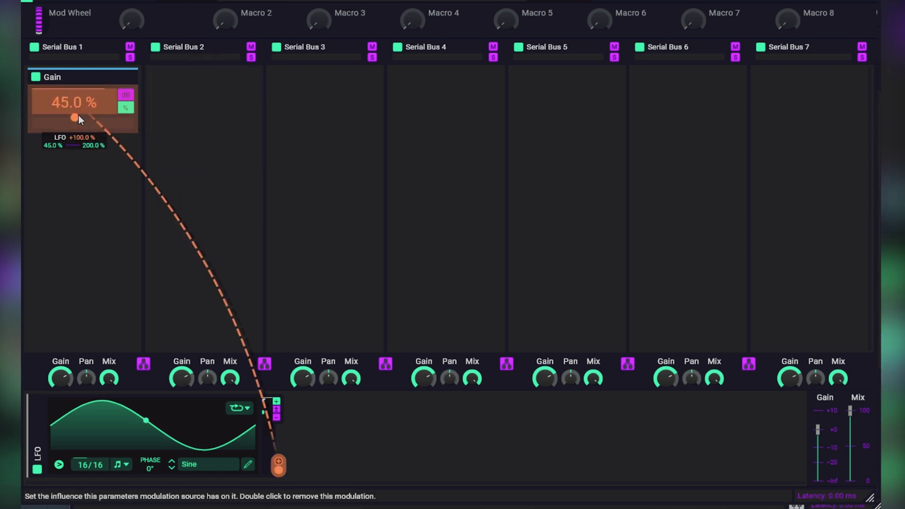
right_click(78, 115)
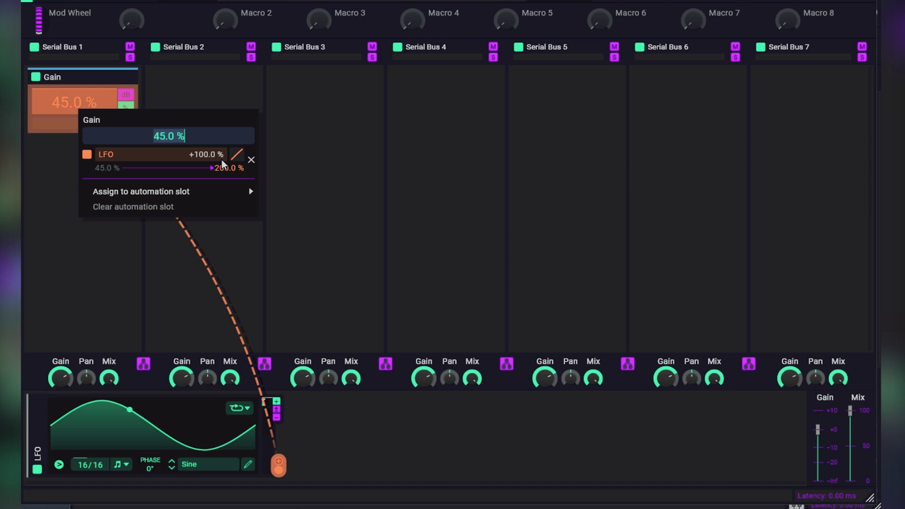
type("0")
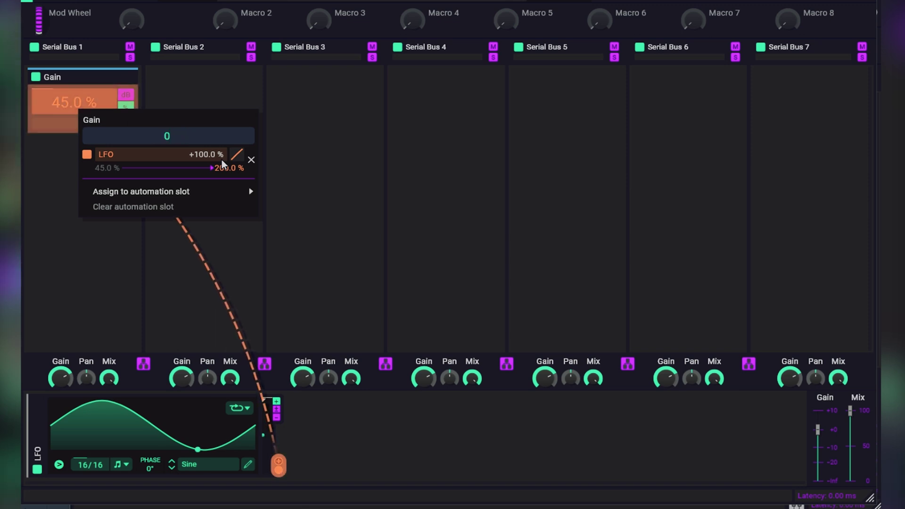
key("Return")
Try bending the response curve of the LFO's modulation on Gain, then reset it to linear
right_click(76, 118)
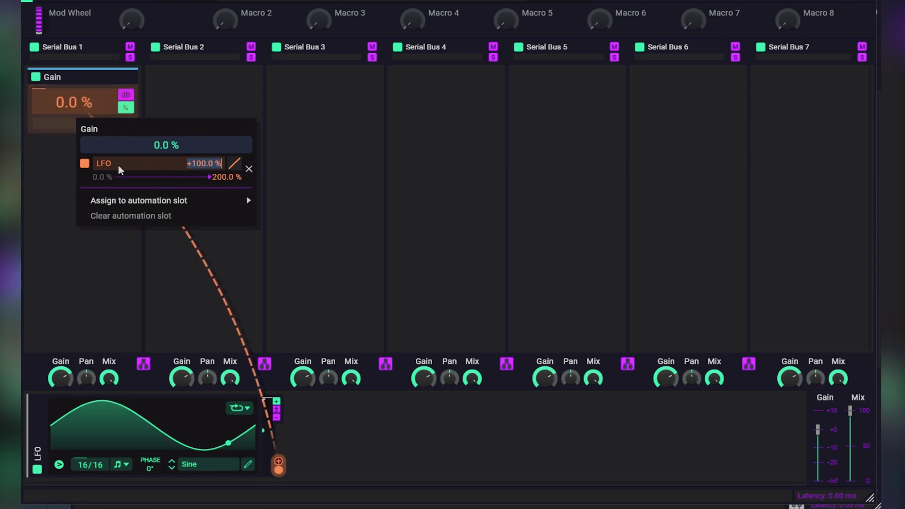
left_click_drag(235, 163, 237, 165)
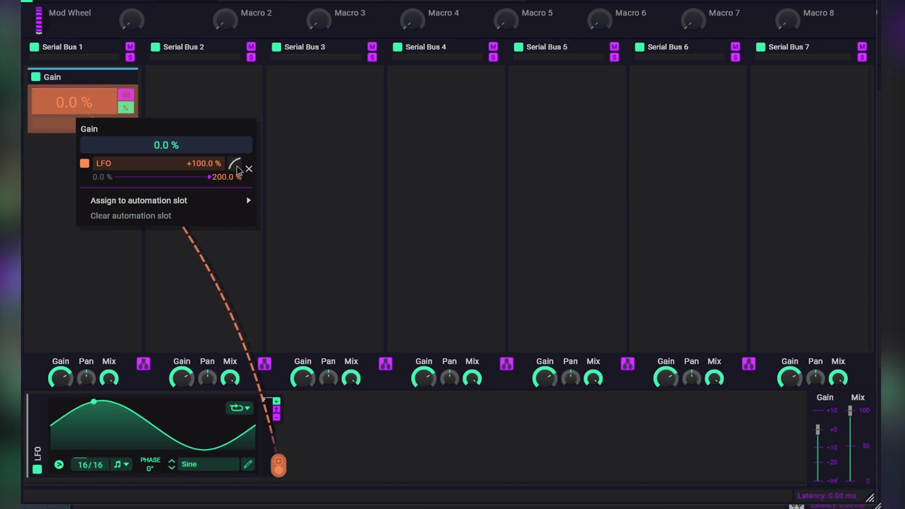
double_click(237, 166)
left_click(248, 168)
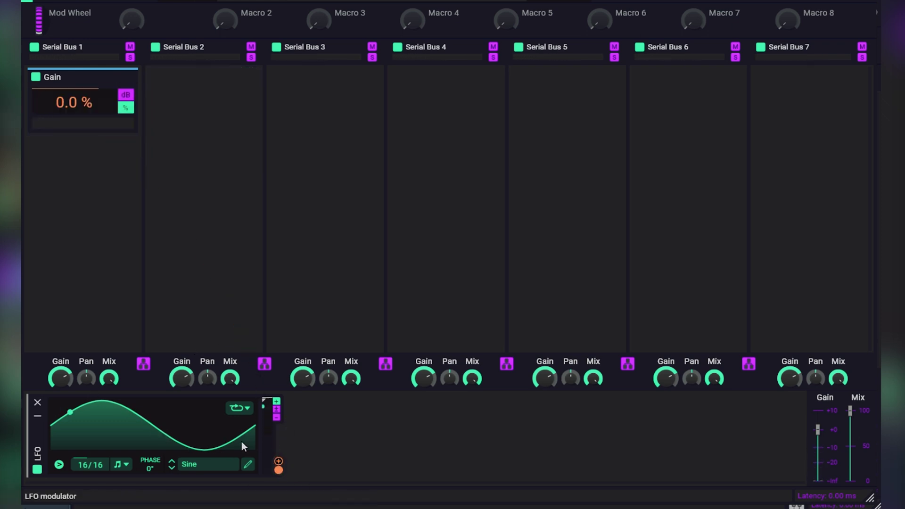
Open the LFO's shape editor and reshape the sine into a decay from 100 % at 0/16 to 0 % at 12/16
left_click(248, 464)
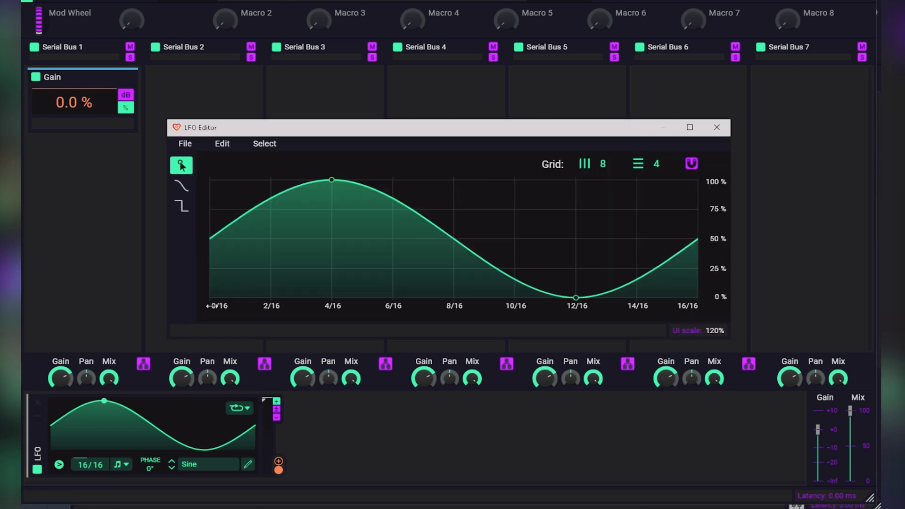
left_click_drag(210, 239, 210, 297)
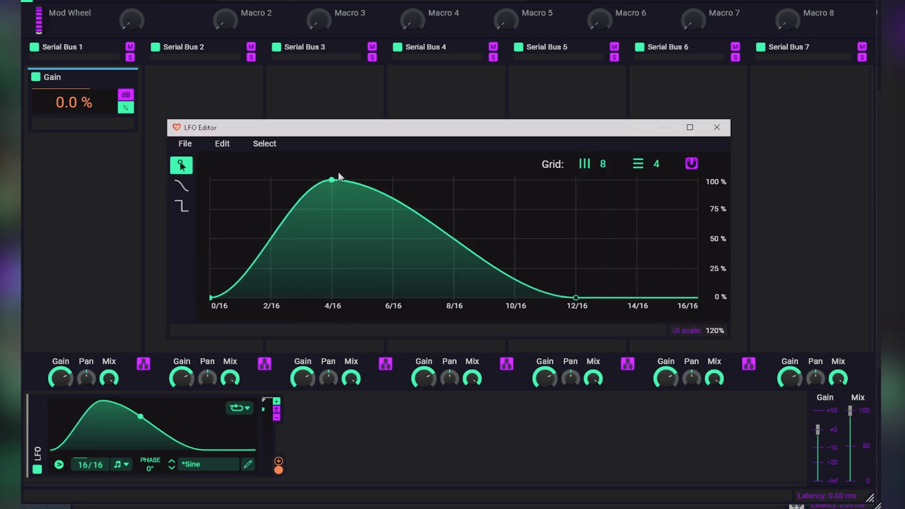
left_click_drag(332, 180, 211, 180)
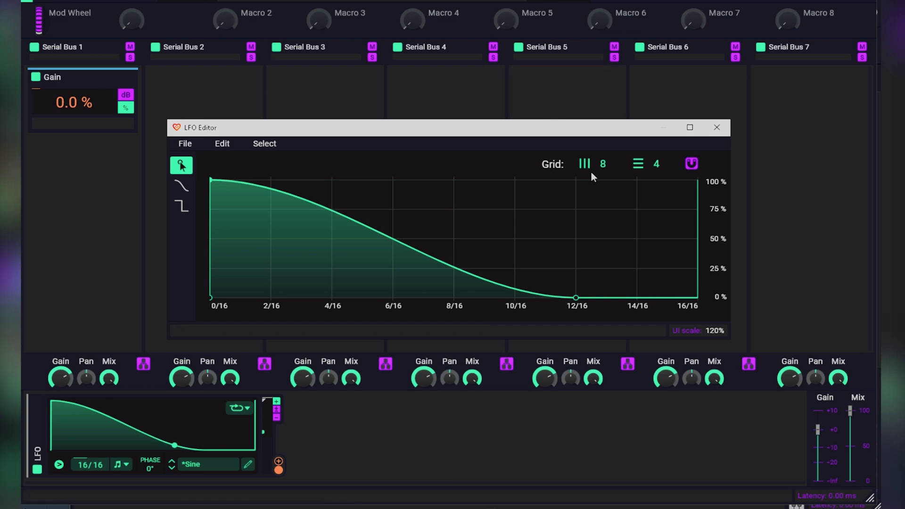
Set the editor's horizontal grid to 16, shorten the decay to reach 0 % at 1/16, and enable grid snapping
mouse_move(601, 163)
left_mouse_down()
mouse_move(605, 131)
mouse_move(605, 147)
left_mouse_up()
left_click_drag(262, 187, 240, 298)
left_click(691, 164)
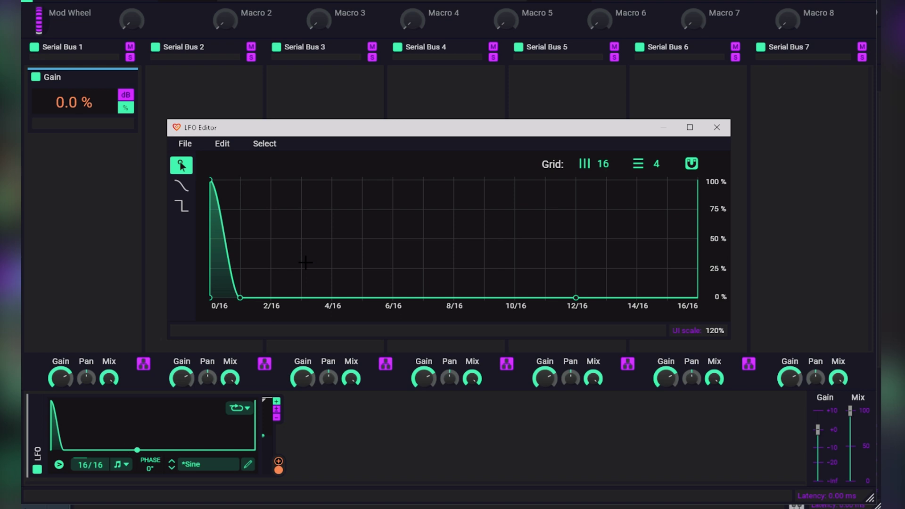
Add two decay pulses to the LFO shape, from 1/16 to 2/16 and from 4/16 to 5/16
left_click_drag(301, 298, 238, 161)
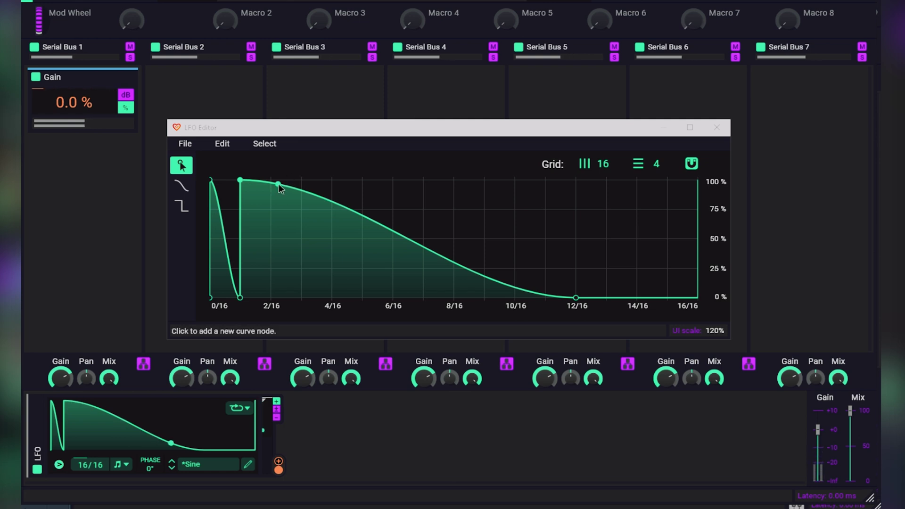
left_click_drag(279, 184, 270, 297)
left_click(332, 298)
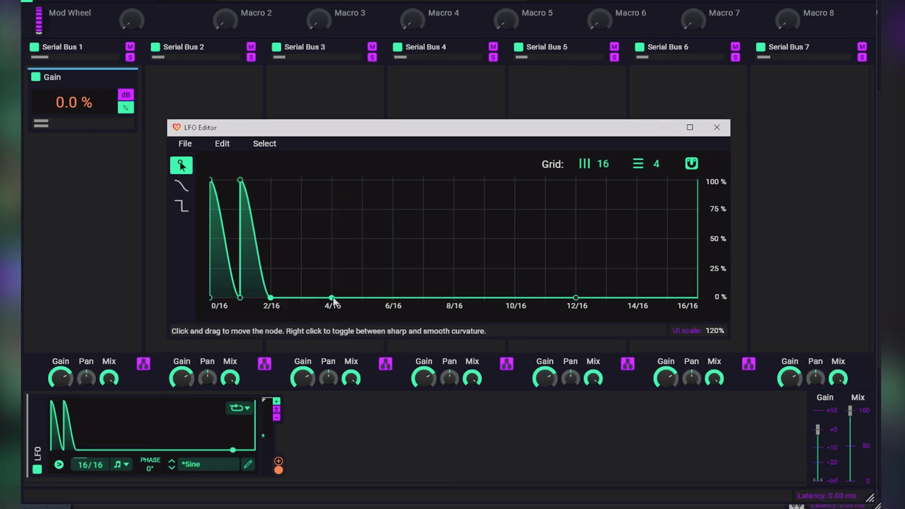
left_click_drag(332, 298, 362, 298)
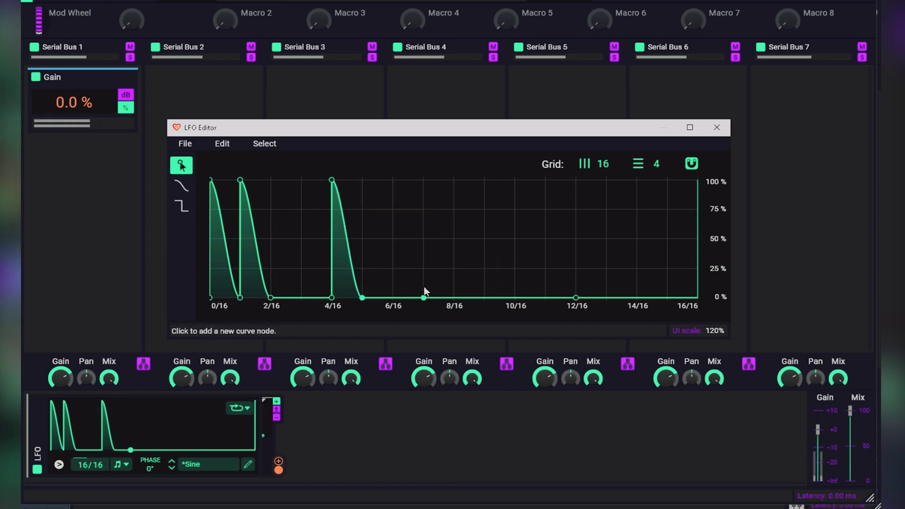
Add a decay pulse from 7/16 to 8/16 and a longer one from 9/16 to 11/16
left_click_drag(423, 298, 424, 179)
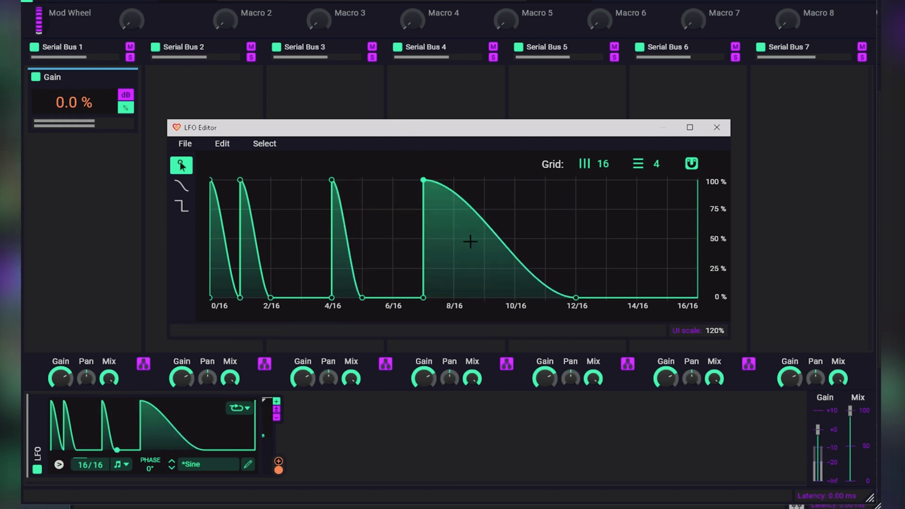
left_click_drag(481, 230, 459, 318)
left_click_drag(519, 299, 483, 189)
key("ctrl+z")
key("ctrl+shift+z")
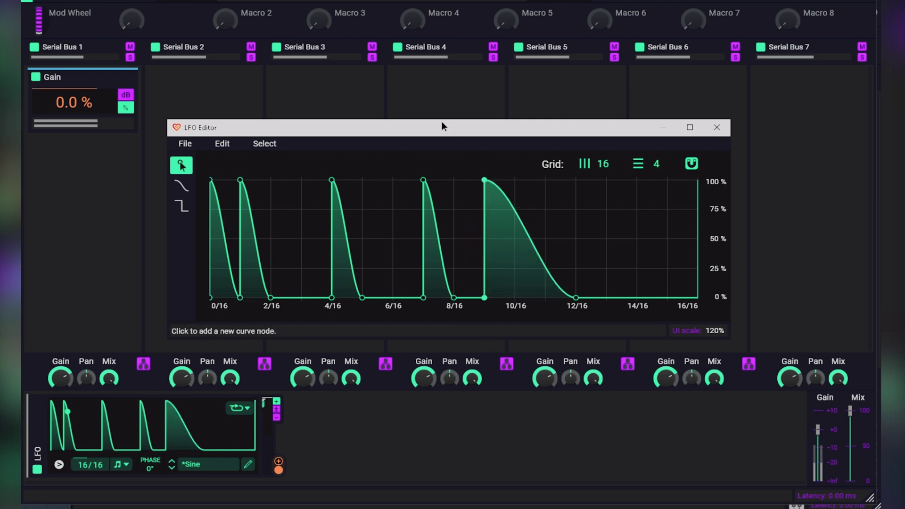
left_click_drag(520, 249, 528, 307)
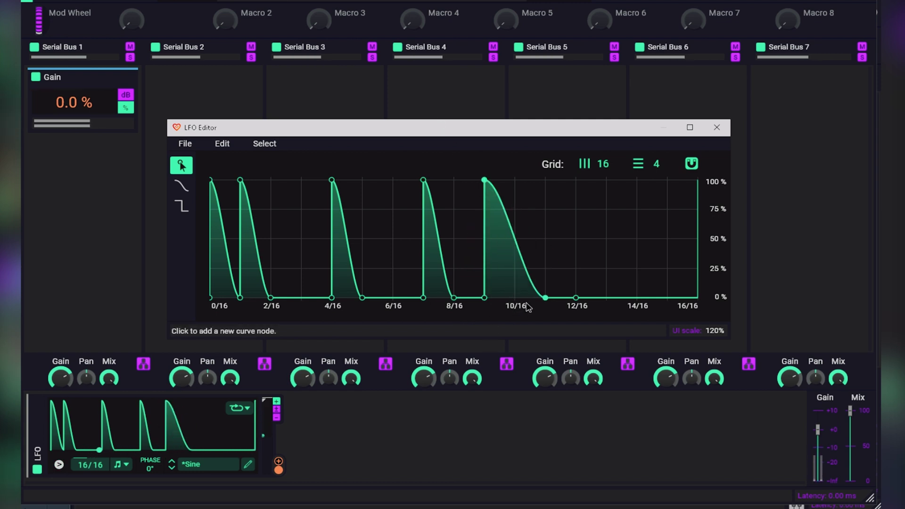
Add a smooth peak at 13/16 falling to 0 % at 14/16, and a decay pulse from 15/16 to 16/16
left_click_drag(610, 296, 606, 180)
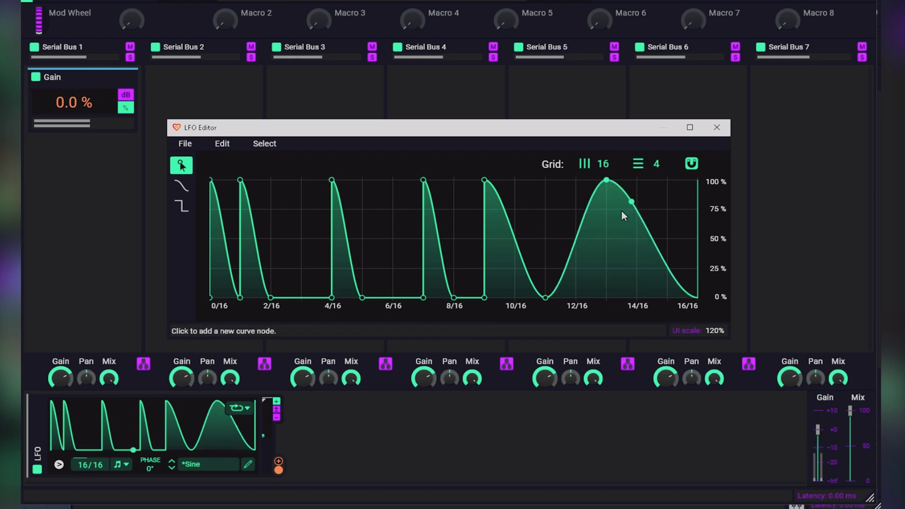
left_click_drag(645, 255, 637, 312)
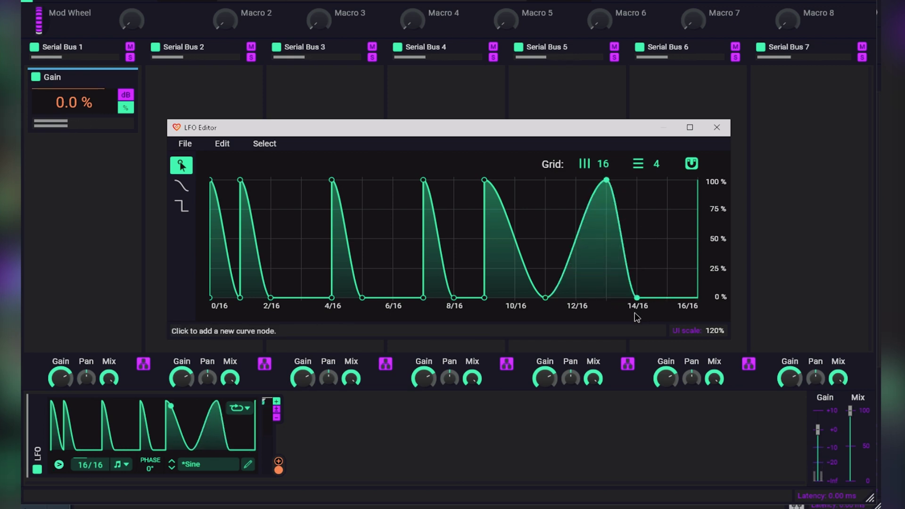
left_click(670, 298)
left_click_drag(684, 298, 667, 179)
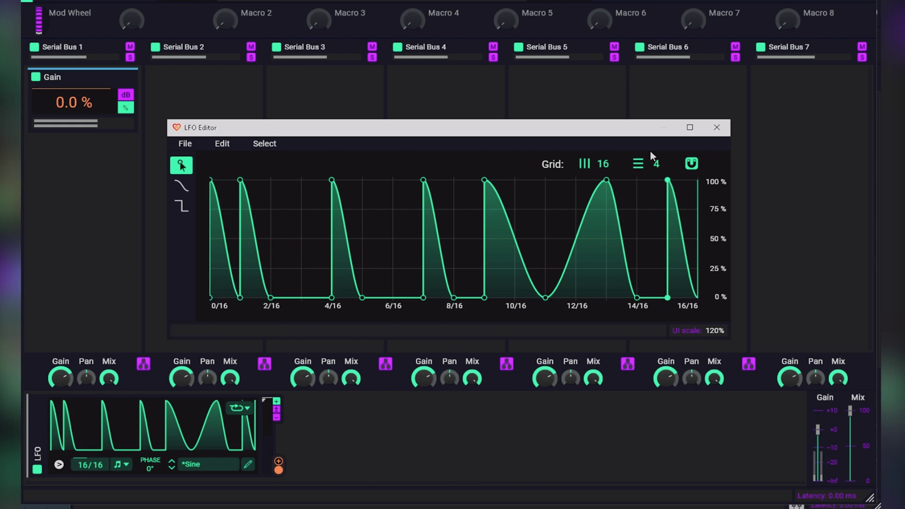
Try making the 13/16 peak drop vertically to 0 % and add a node at 14/16
left_click(655, 298)
double_click(655, 299)
left_click_drag(637, 298, 606, 298)
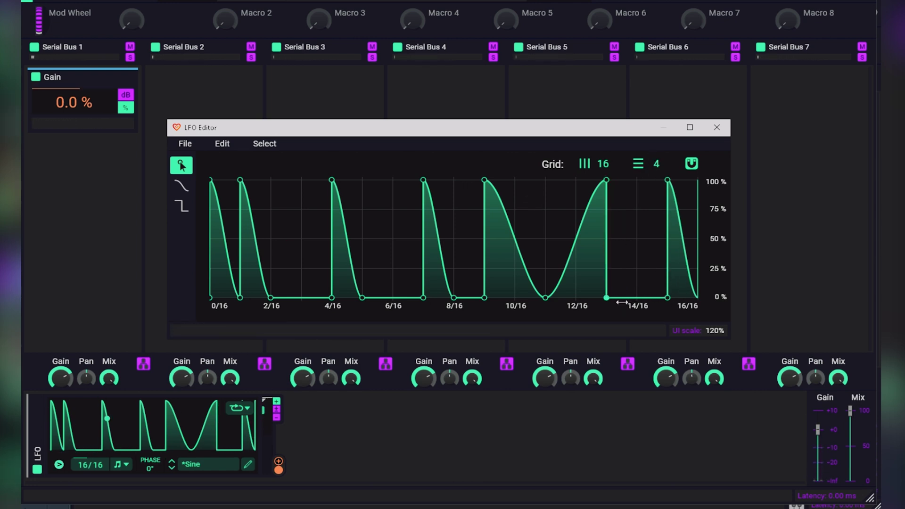
left_click(636, 187)
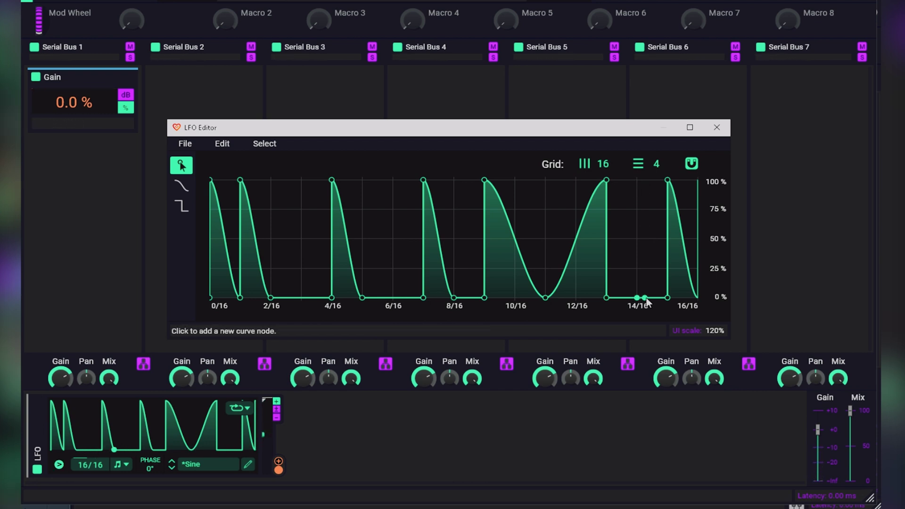
Add a decay pulse from 14/16 to 15/16, move the 13/16 peak to 11/16, and close the LFO editor
left_click_drag(637, 296, 600, 133)
left_click_drag(662, 180, 668, 298)
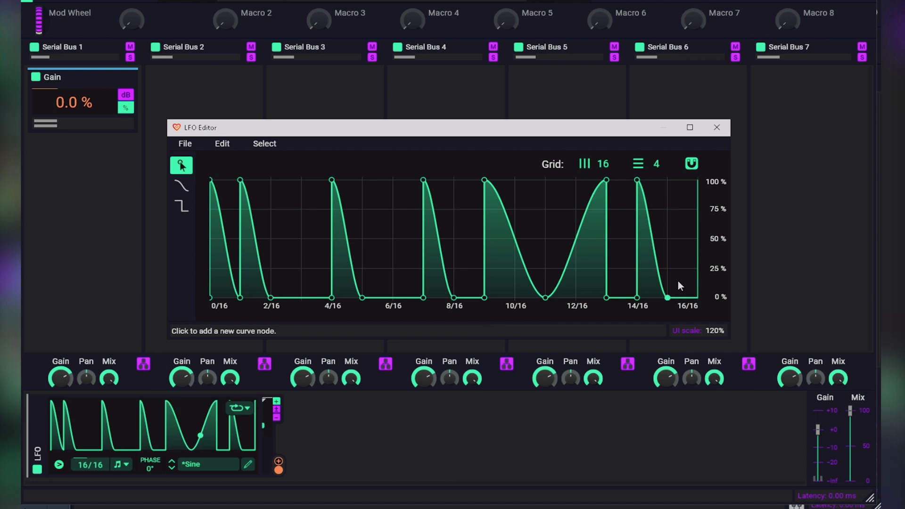
left_click(637, 180)
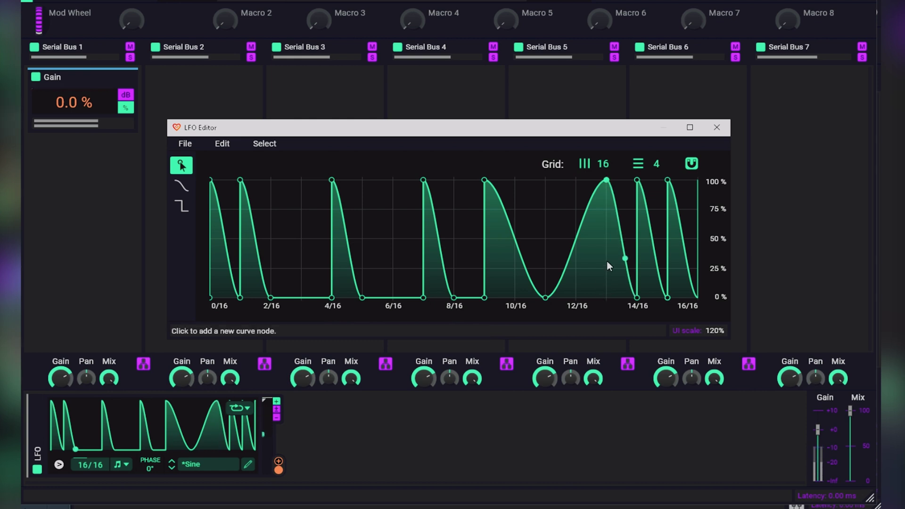
left_click_drag(607, 179, 546, 166)
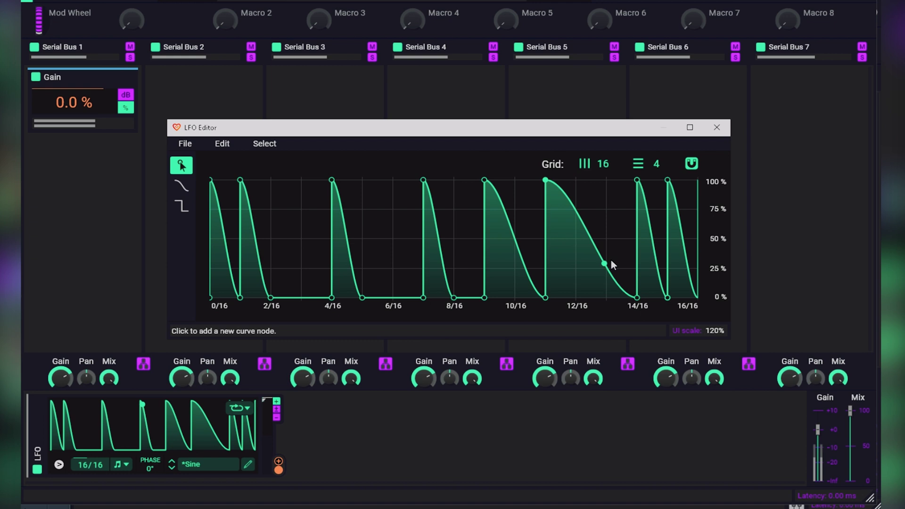
left_click(718, 128)
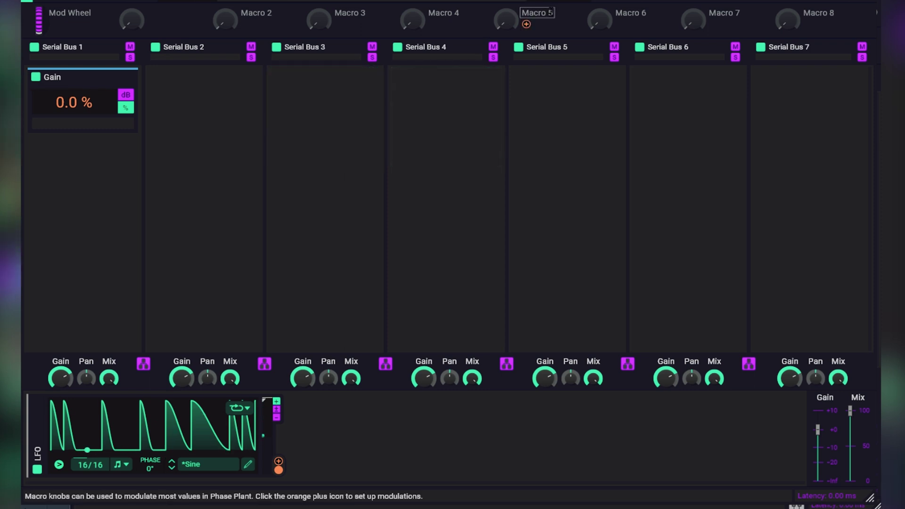
Save the Snap Heap setup as a preset named Gate 1
left_click(603, 2)
type("Gate 1")
key("Return")
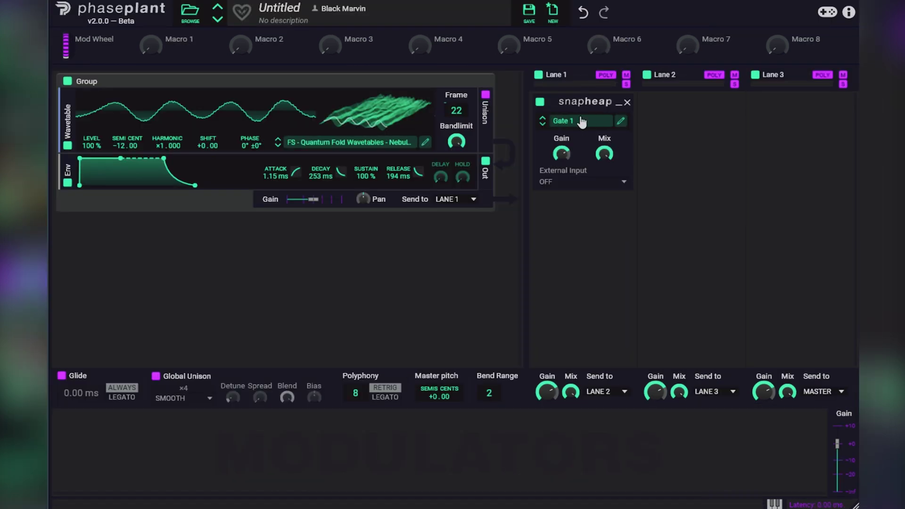
Compare the patch's sound with Snap Heap on Lane 1 bypassed and enabled again
left_click(540, 102)
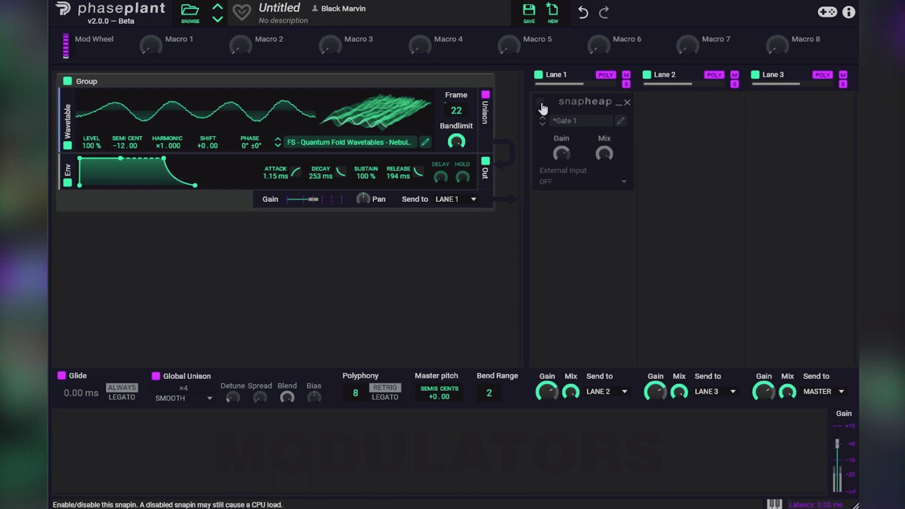
left_click(541, 102)
Add an Audio Follower modulator to an empty Snap Heap
left_click_drag(631, 164, 586, 97)
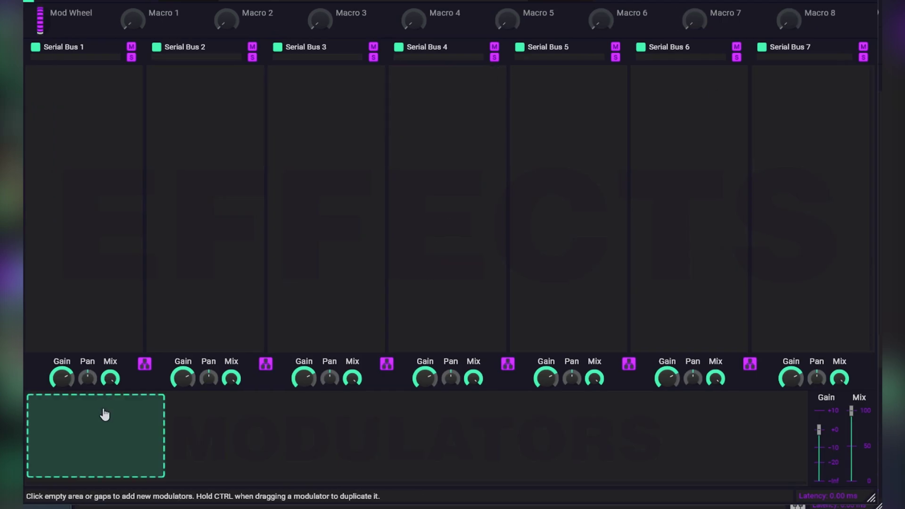
left_click(104, 413)
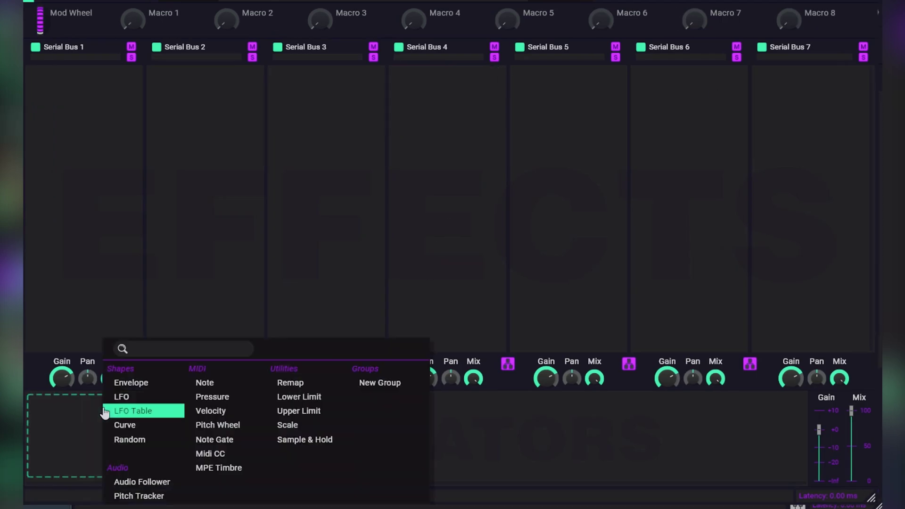
left_click(161, 486)
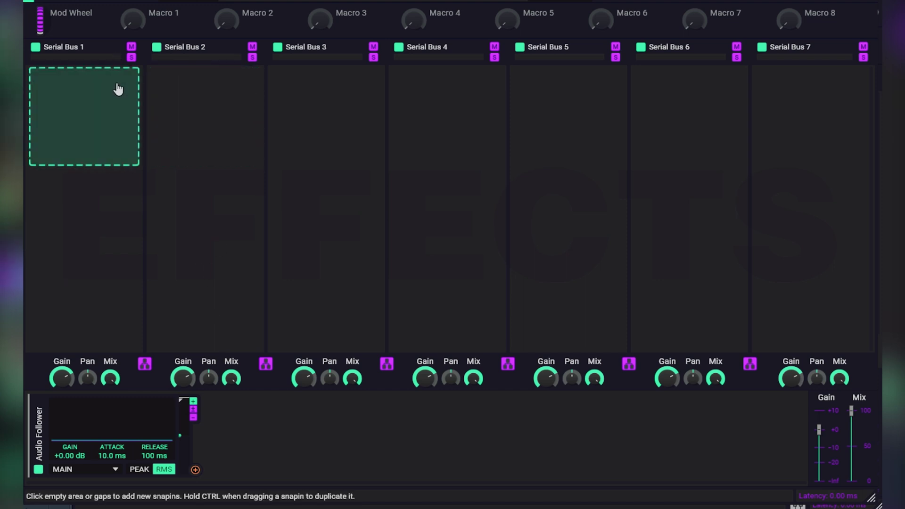
Add a Slice EQ to Serial Bus 1 and open its full editor
left_click(136, 94)
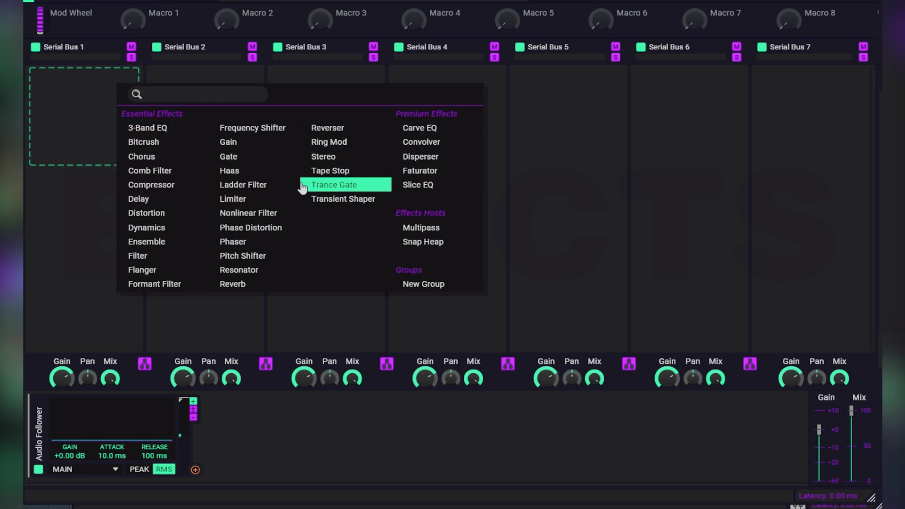
left_click(428, 186)
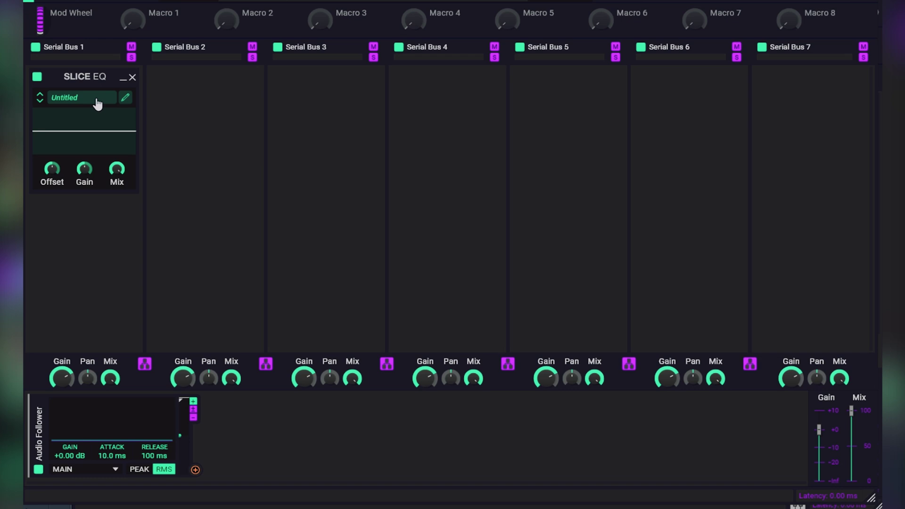
left_click(125, 98)
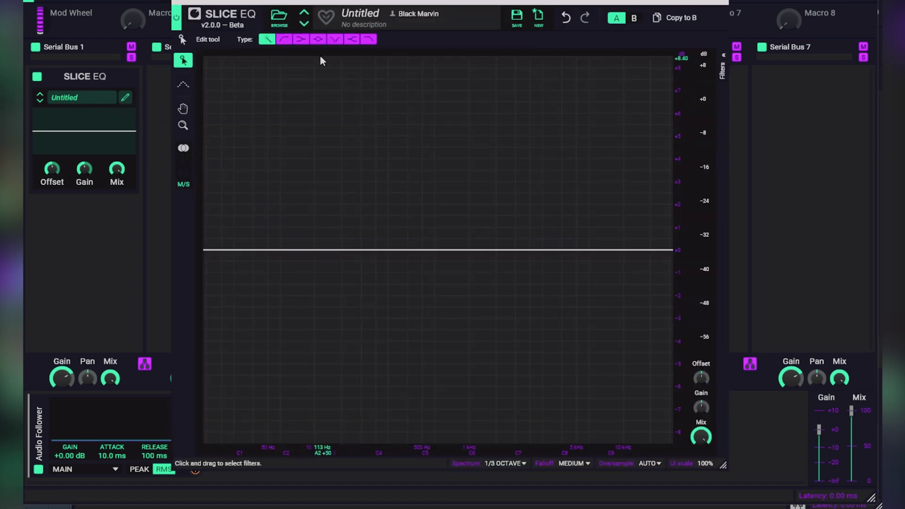
Load The U-niverse preset from the user filter collection into Slice EQ and close its editor
left_click(279, 19)
left_click(242, 67)
double_click(363, 87)
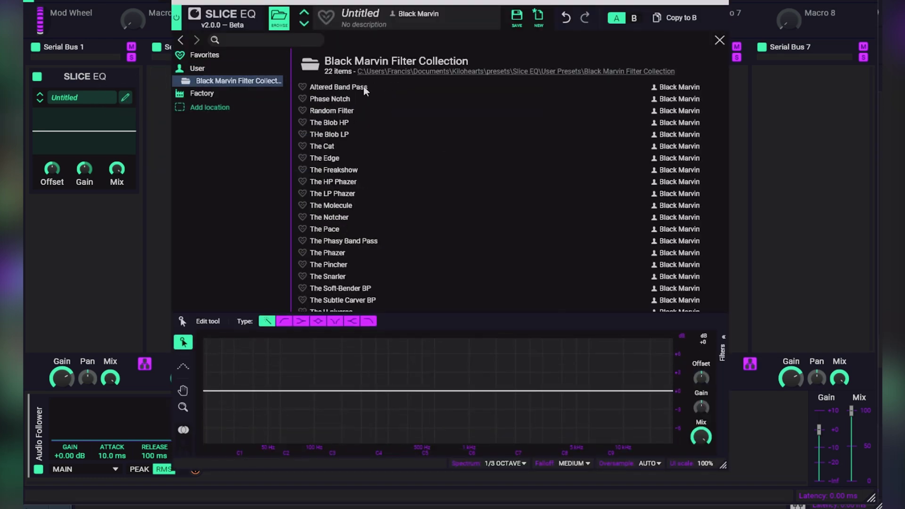
scroll(367, 208, "down", 2)
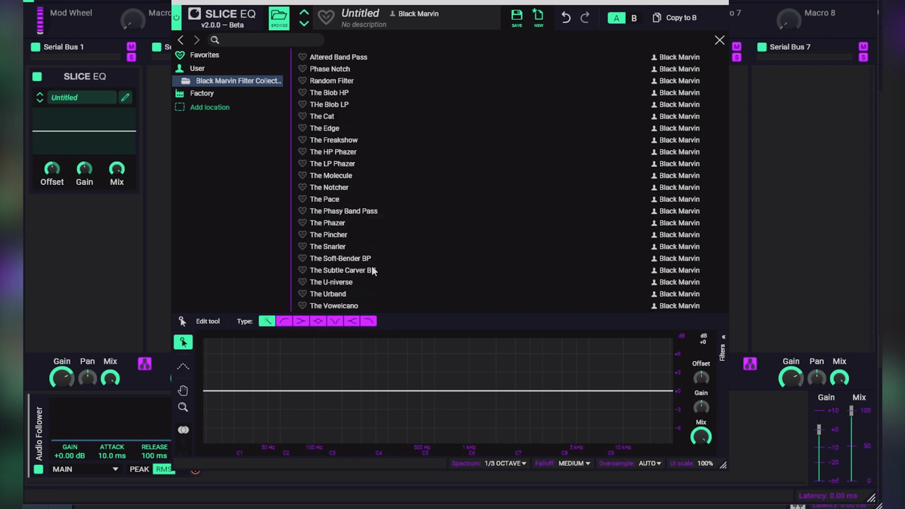
left_click(349, 283)
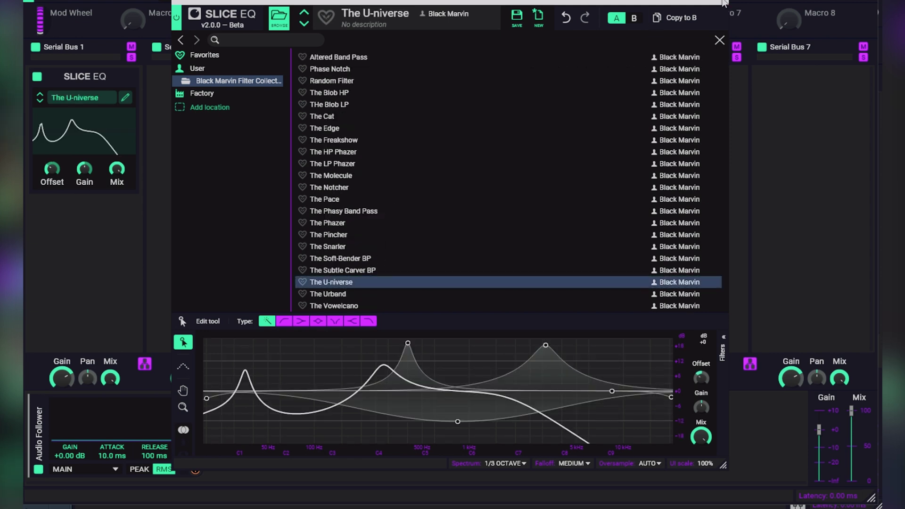
left_click(716, 3)
Sweep Slice EQ's Offset to audition the filter movement, and switch the Audio Follower to Peak detection
mouse_move(51, 169)
left_mouse_down()
mouse_move(52, 146)
mouse_move(52, 159)
left_mouse_up()
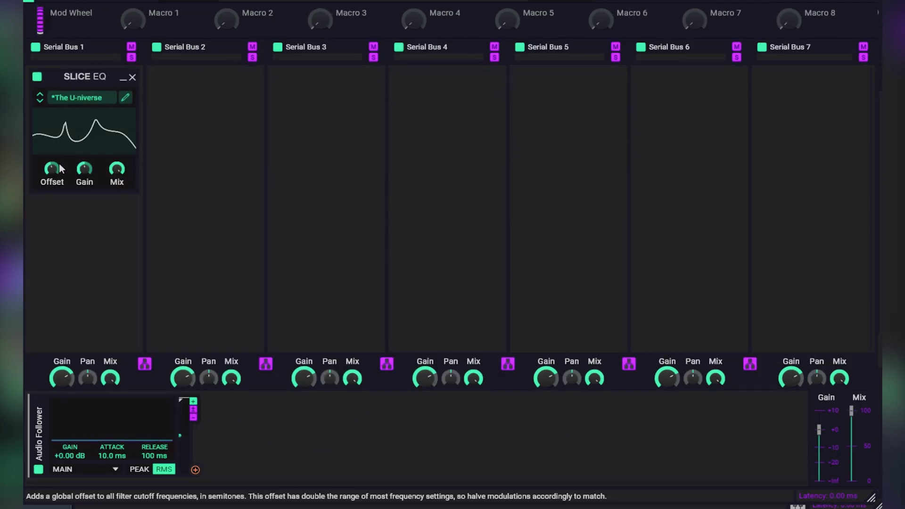
left_click_drag(59, 164, 140, 180)
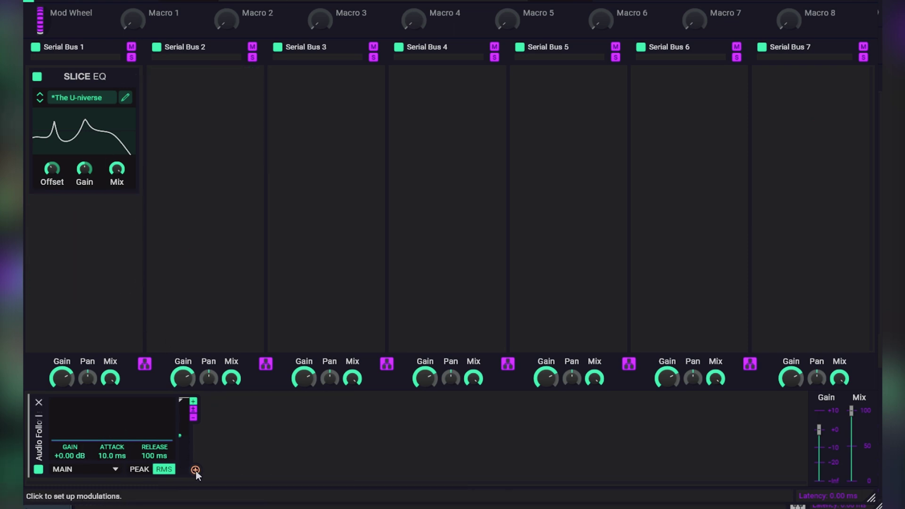
left_click(142, 472)
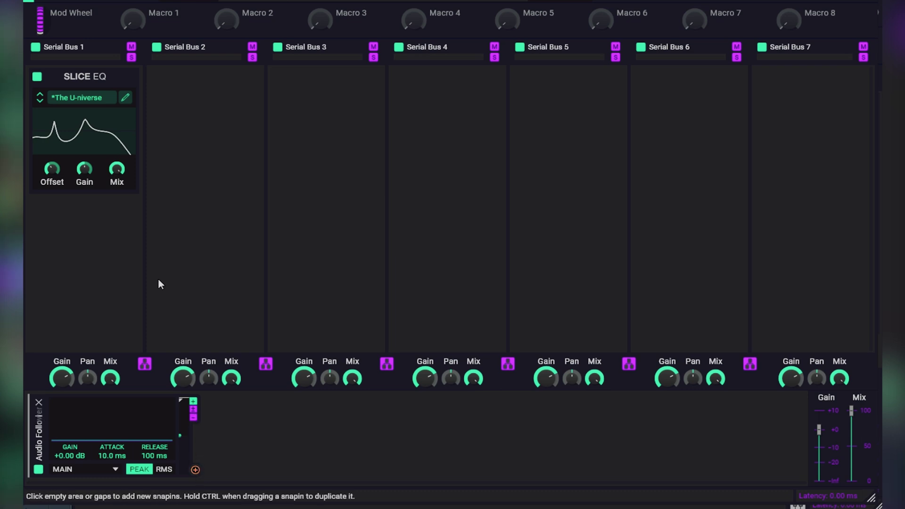
left_click_drag(61, 179, 61, 198)
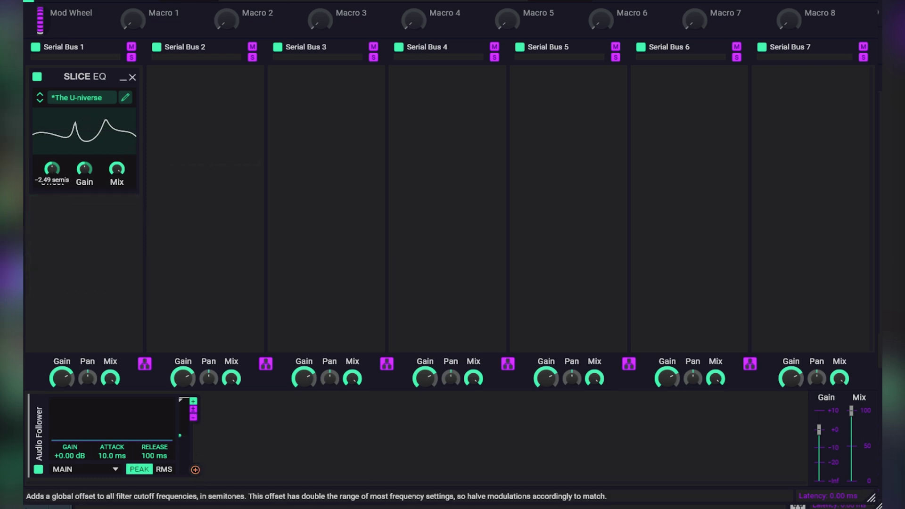
Move Slice EQ's lowest filter point to a higher frequency, close the editor, and lower the Offset
left_click(125, 97)
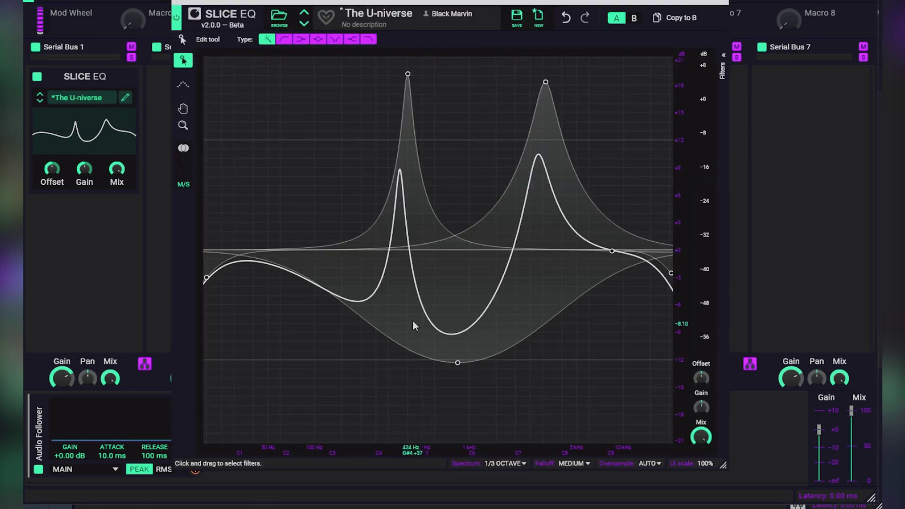
left_click_drag(207, 277, 258, 277)
left_click(716, 3)
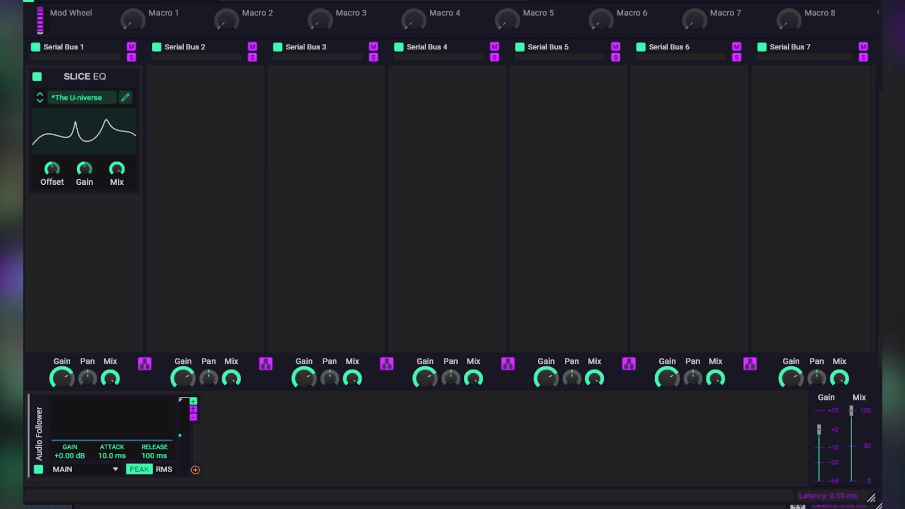
mouse_move(52, 168)
left_mouse_down()
mouse_move(51, 185)
mouse_move(52, 177)
left_mouse_up()
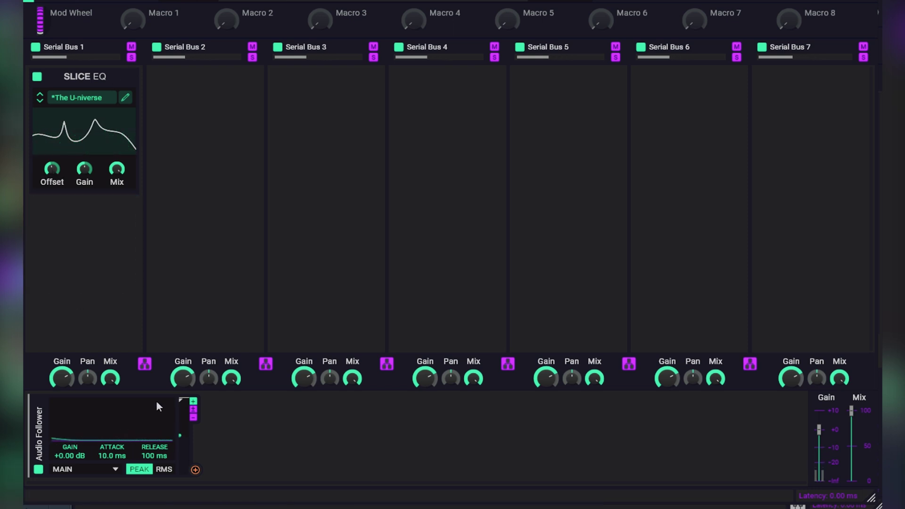
Modulate Slice EQ's Offset with the Audio Follower, set the follower's attack to 6.28 ms, and adjust the modulation amount
left_click_drag(195, 469, 55, 171)
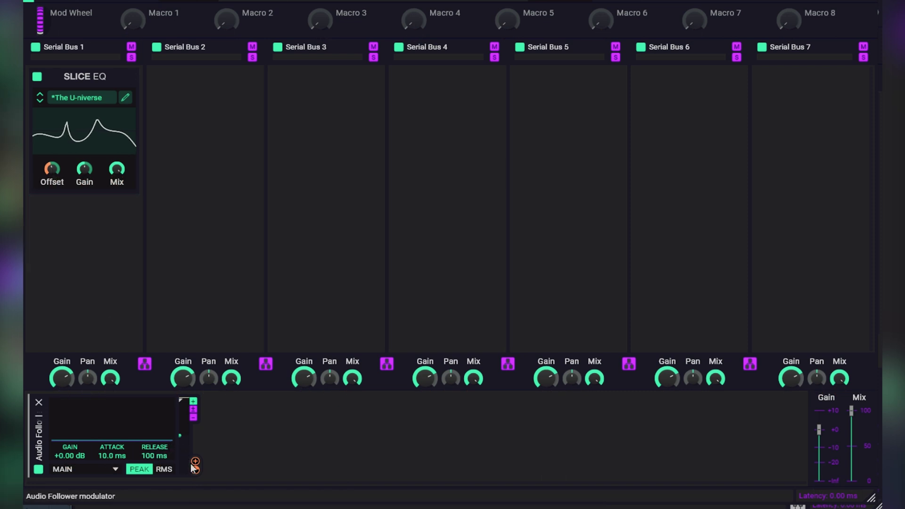
key("space")
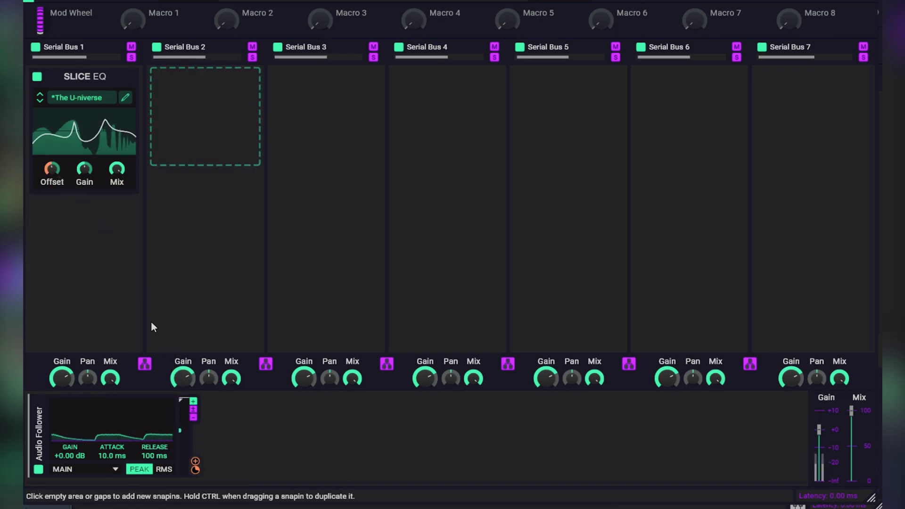
left_click_drag(105, 456, 132, 459)
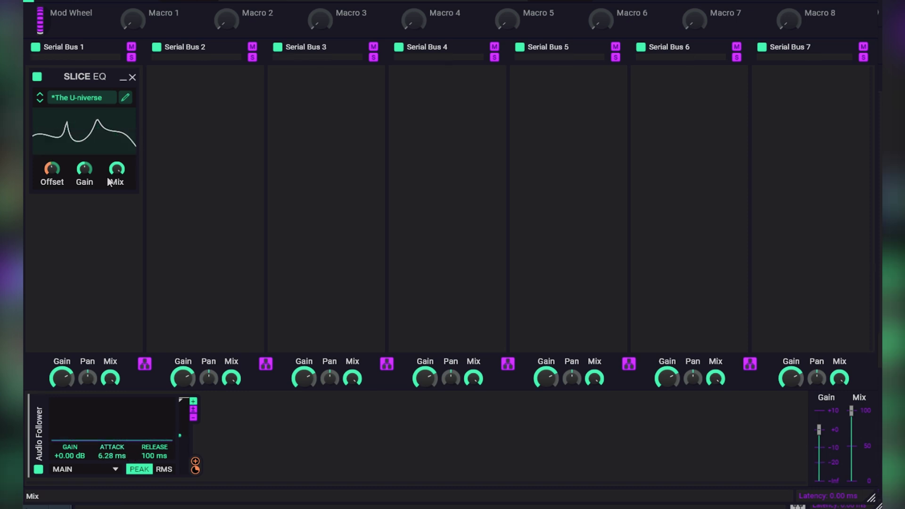
left_click_drag(195, 471, 196, 480)
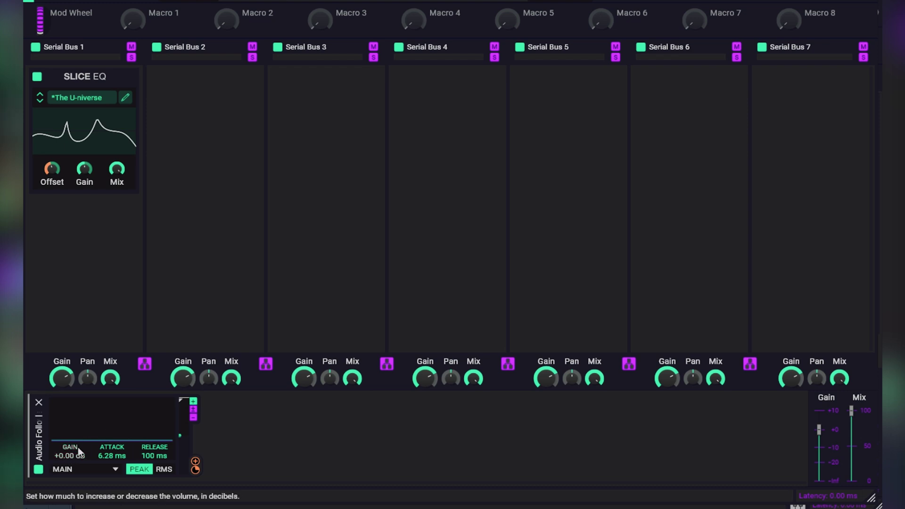
Assign Macro 2 to the Audio Follower's Gain with a modulation amount of about +12.5 %
left_click_drag(52, 457, 51, 431)
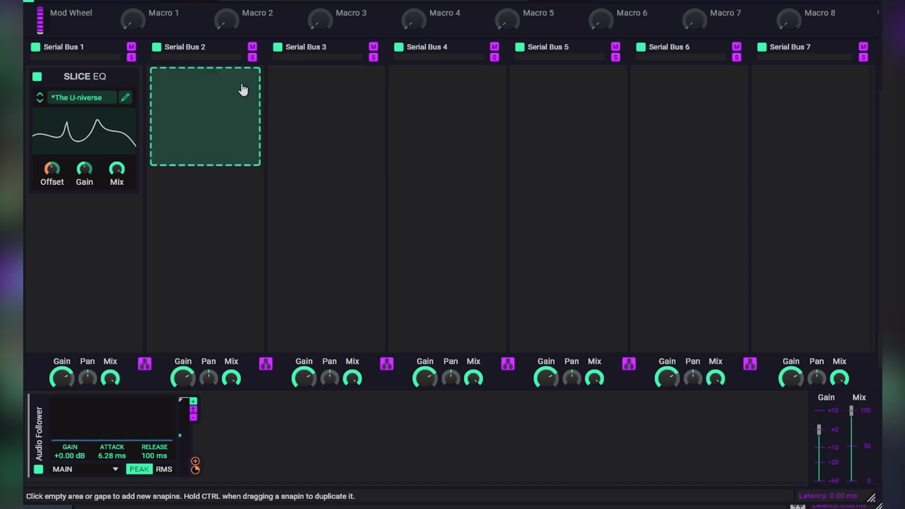
left_click(246, 23)
left_click(90, 450)
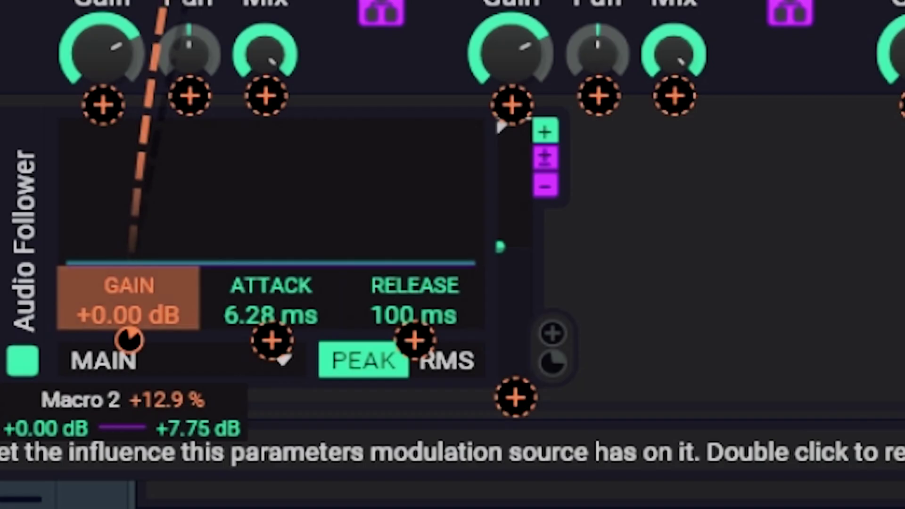
left_click_drag(129, 339, 129, 335)
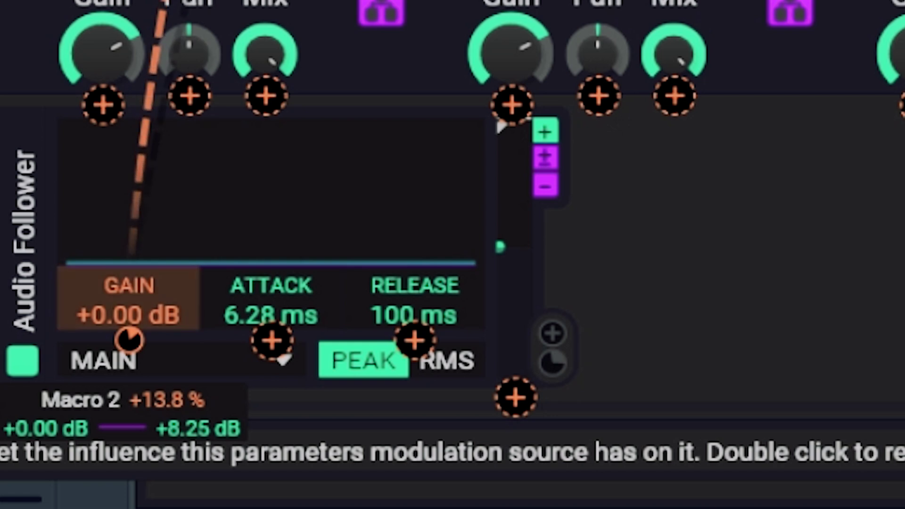
left_click_drag(129, 335, 129, 339)
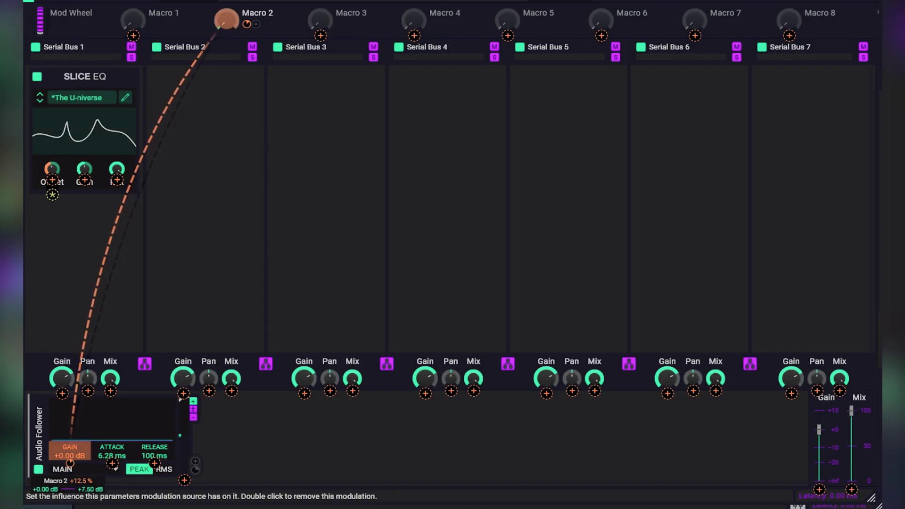
left_click_drag(70, 463, 70, 464)
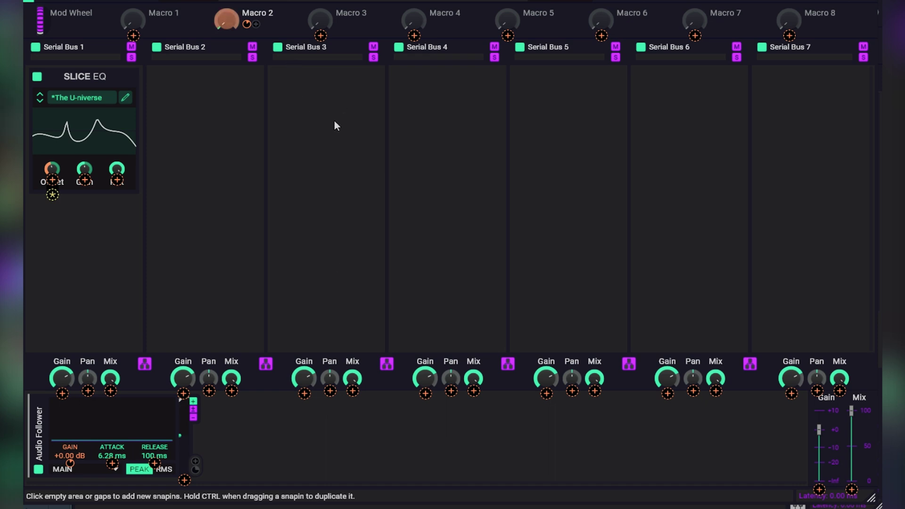
left_click(297, 412)
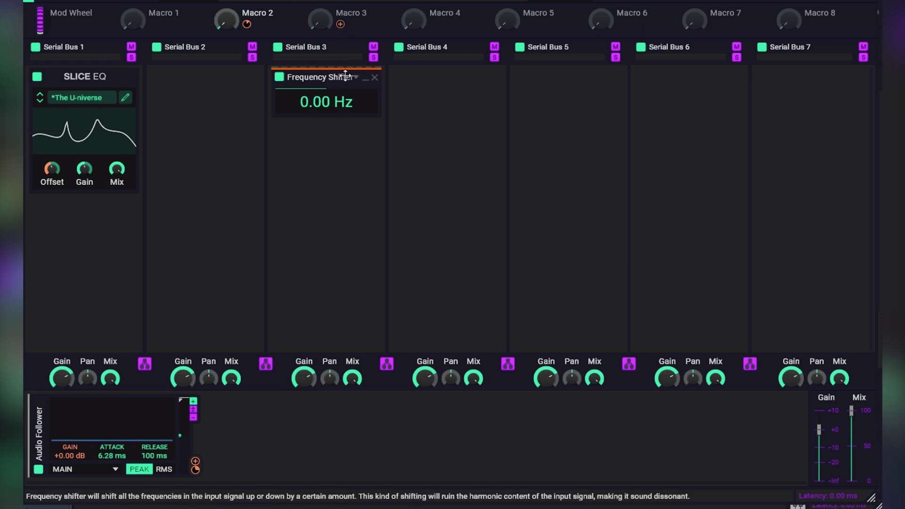
Assign Macro 3 to the Frequency Shifter's frequency on Serial Bus 3 with a modulation amount of about +12.9 %
mouse_move(338, 34)
left_click_drag(340, 24, 327, 112)
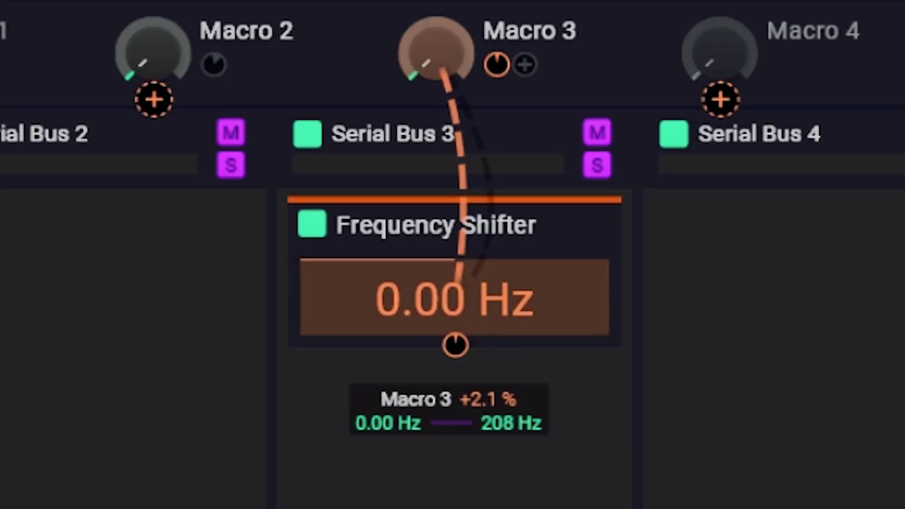
left_click_drag(455, 338, 455, 307)
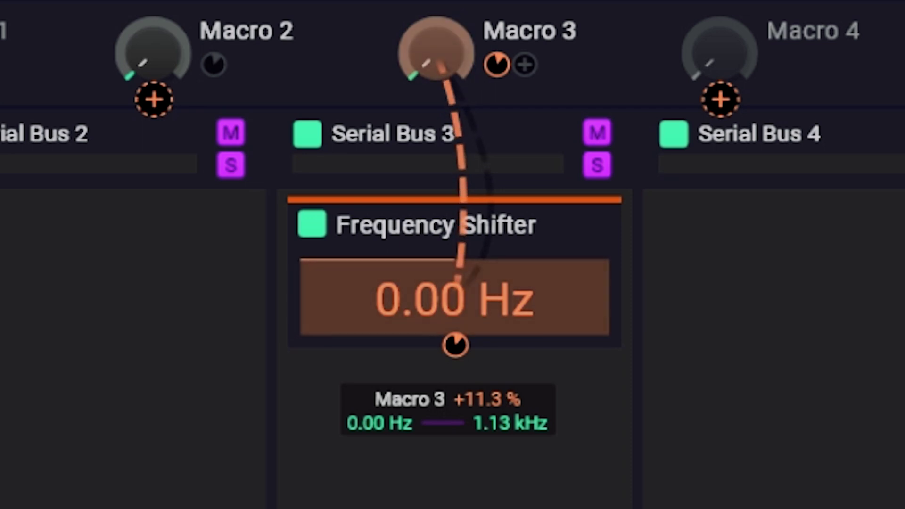
left_click_drag(456, 309, 456, 296)
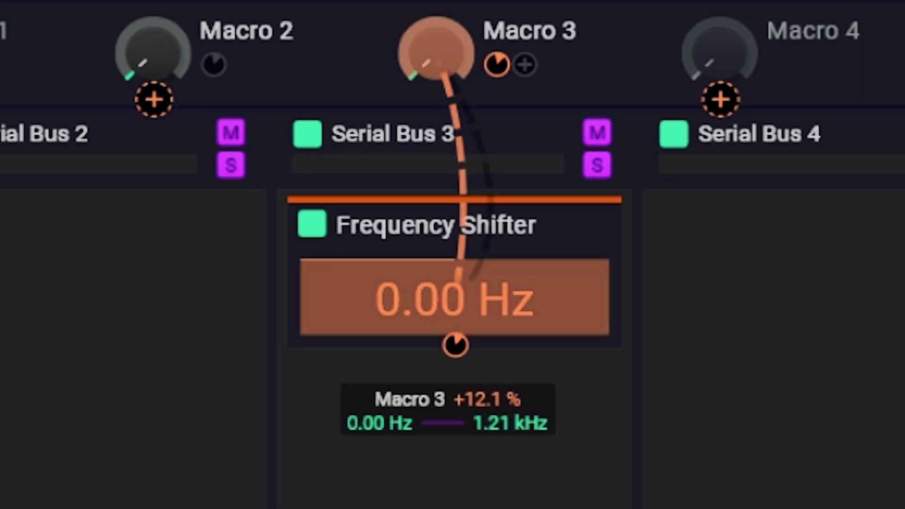
left_click_drag(456, 296, 455, 295)
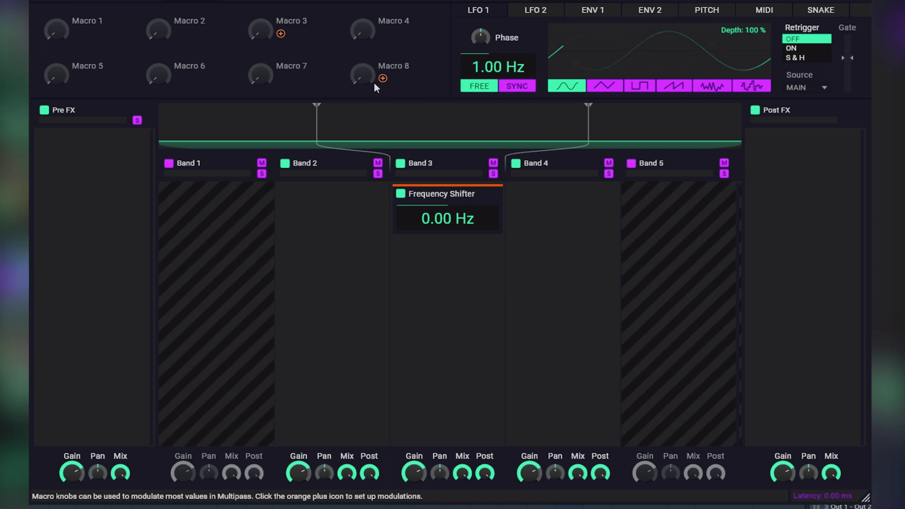
In Multipass, assign Macro 3 to the Band 3 Frequency Shifter with a modulation amount of 15 %
left_click(281, 34)
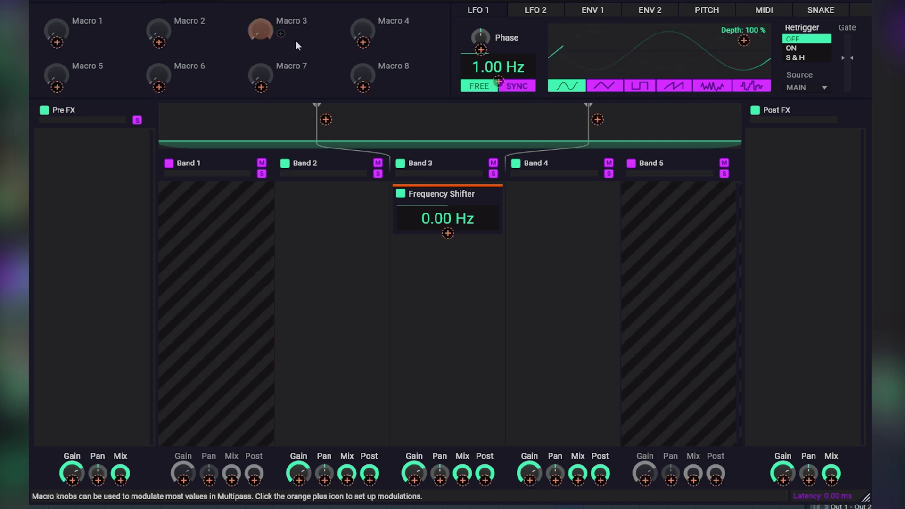
left_click(447, 233)
left_click_drag(447, 233, 448, 230)
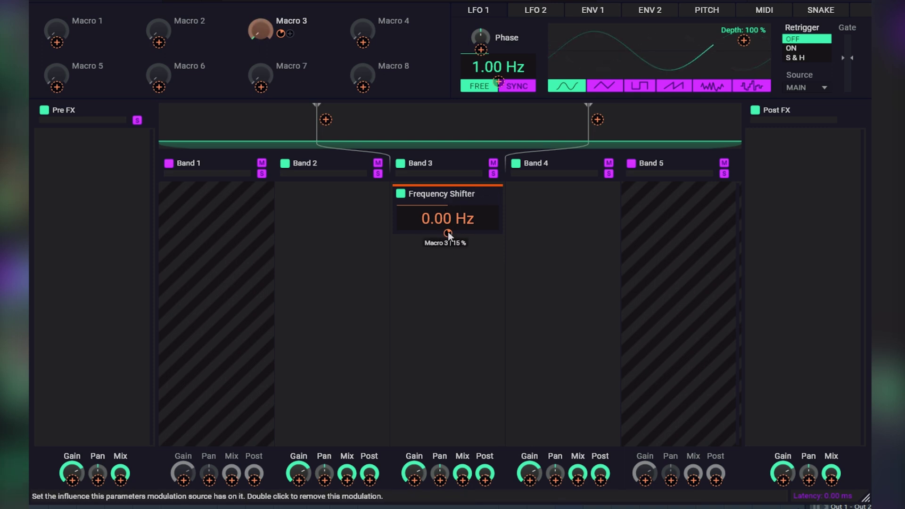
left_click(260, 30)
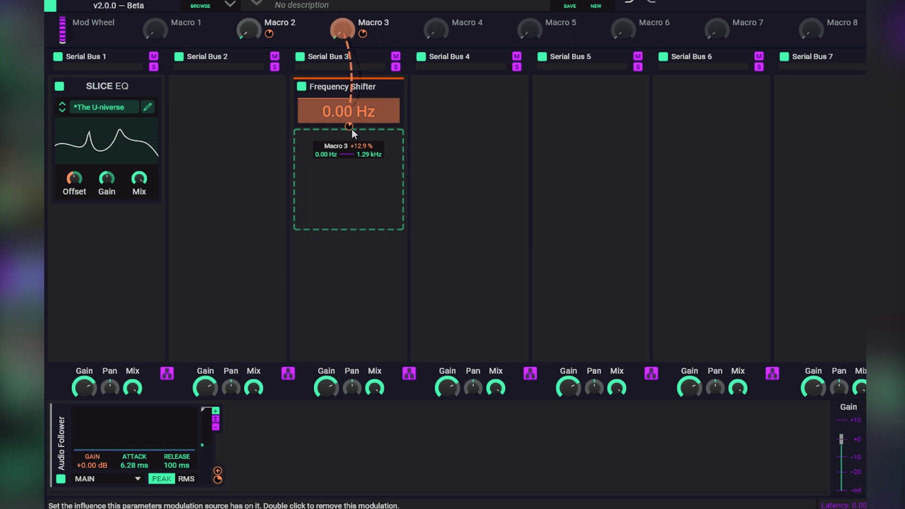
Reduce Macro 3's modulation of the Frequency Shifter, and delete the Frequency Shifter from Serial Bus 3
left_click_drag(351, 129, 363, 226)
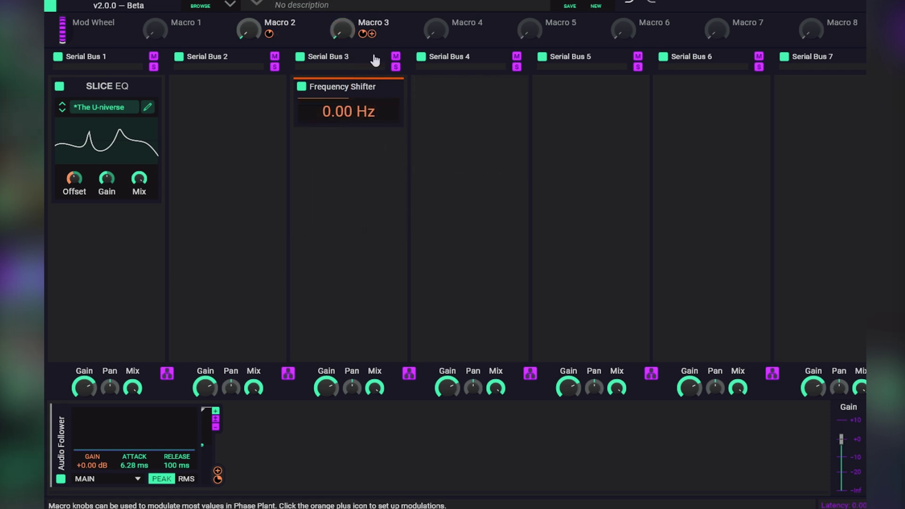
left_click(398, 88)
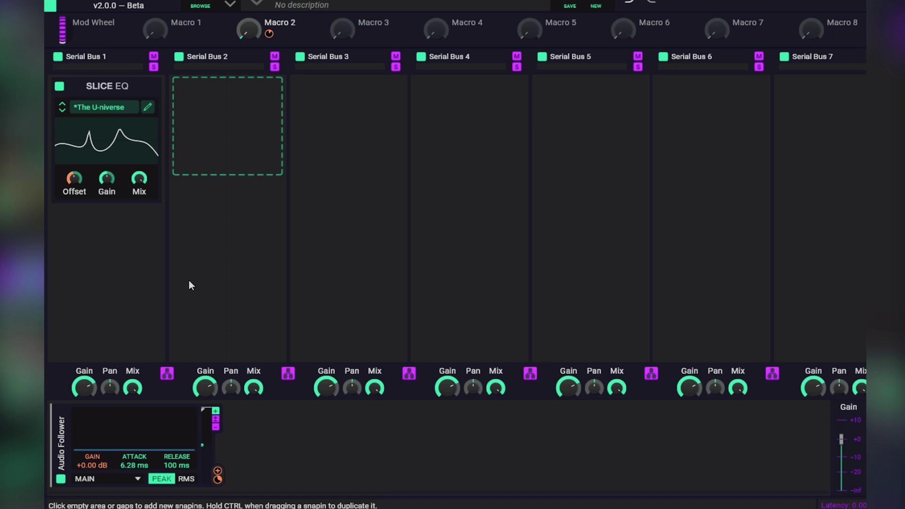
Turn Macro 2 fully up and add a Sample & Hold modulator after the Audio Follower
left_click_drag(248, 29, 248, 10)
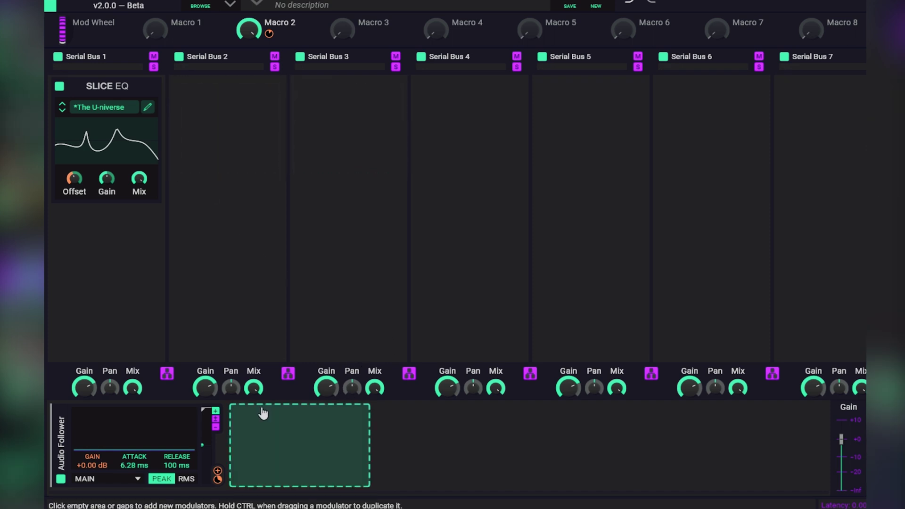
left_click(287, 425)
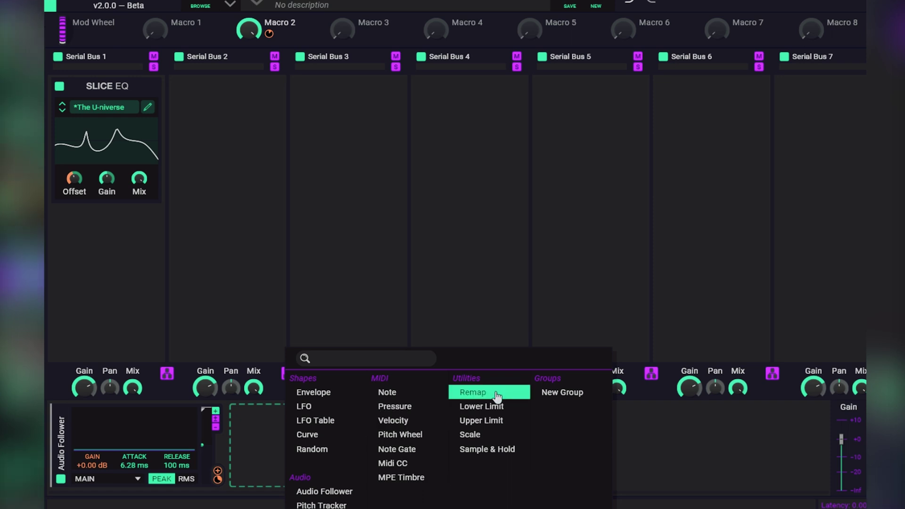
left_click(497, 453)
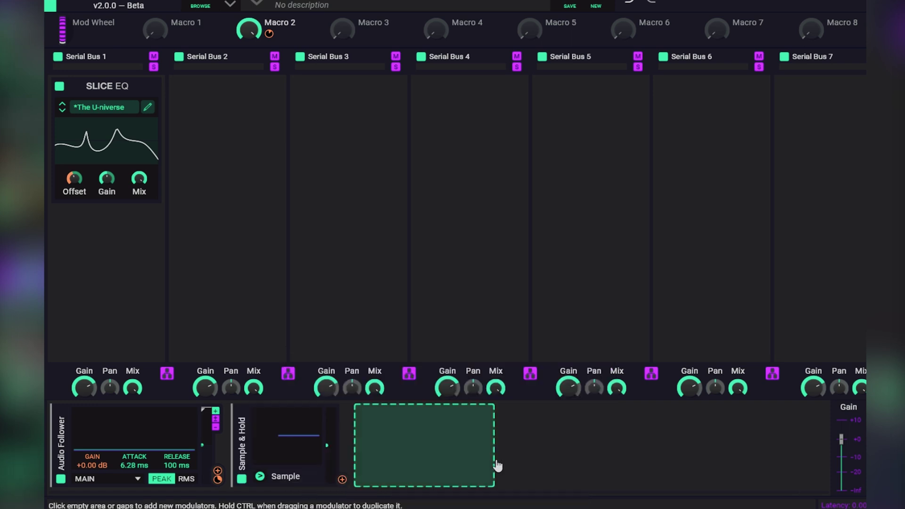
Add an LFO modulator after the Sample & Hold, and remove the Audio Follower's modulation of the Slice EQ's Offset
left_click(410, 439)
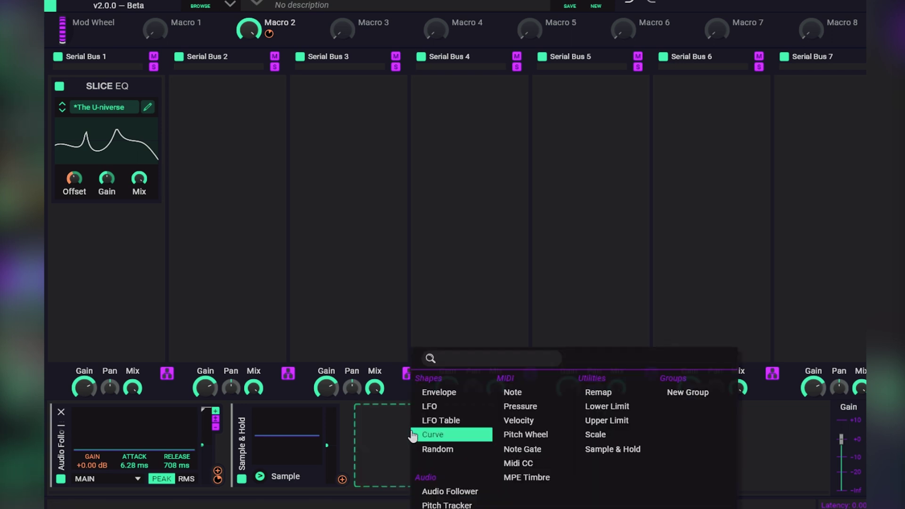
left_click(430, 400)
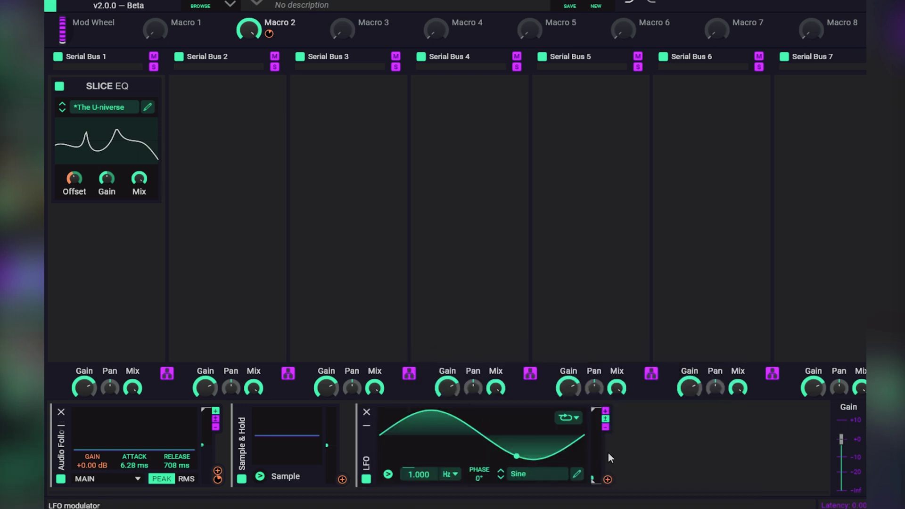
left_click_drag(356, 445, 616, 418)
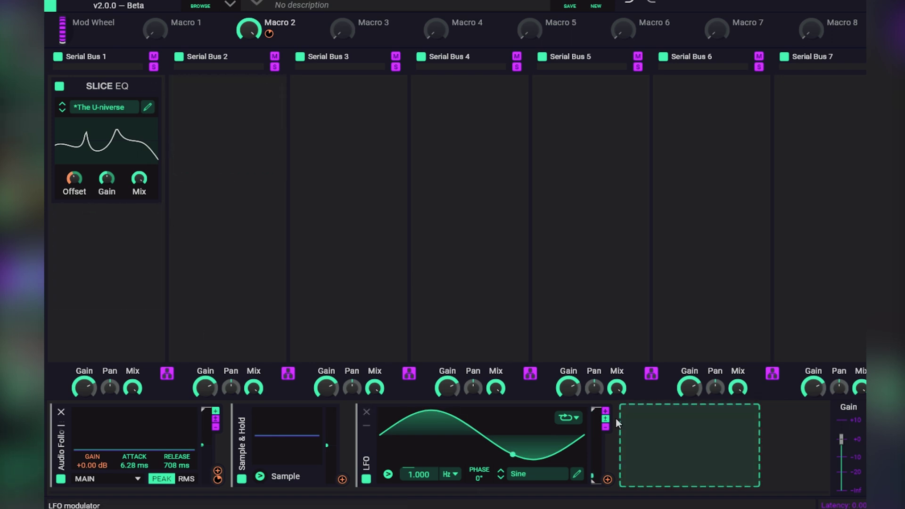
double_click(219, 478)
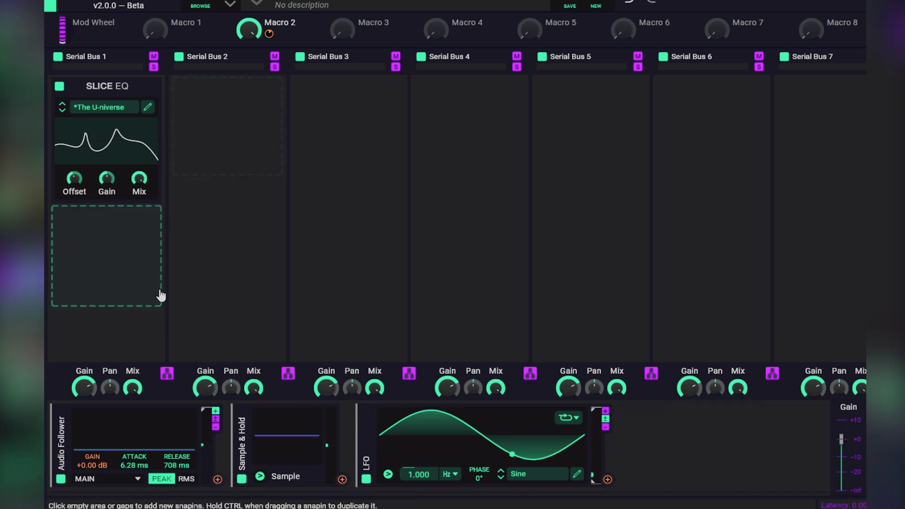
Assign the LFO to the Slice EQ's Offset at about +24.2 %, set its rate to 0.602 Hz and start playback
left_click(607, 479)
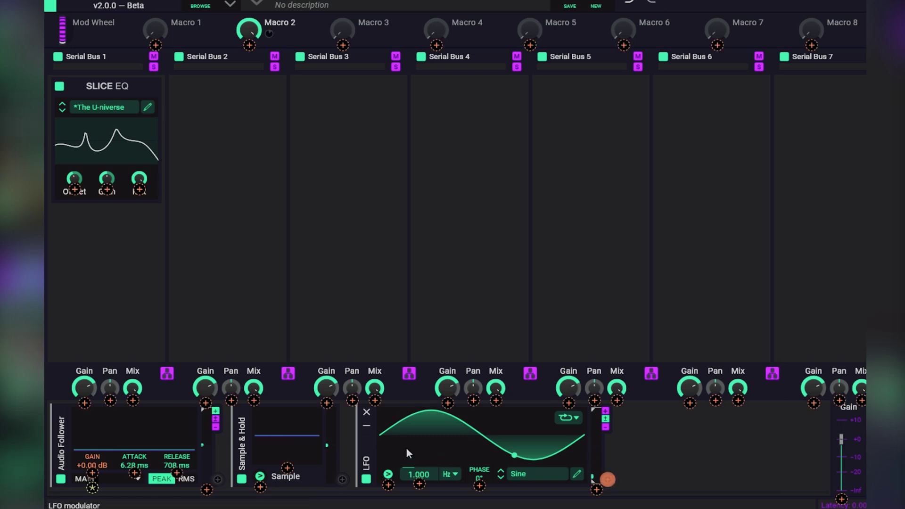
left_click(74, 186)
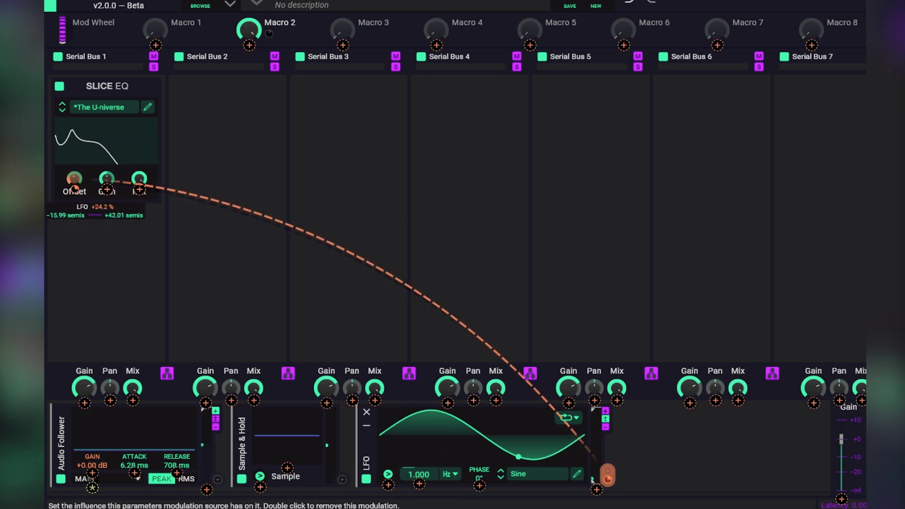
left_click(162, 241)
left_click_drag(423, 474, 423, 474)
left_click_drag(425, 472, 426, 481)
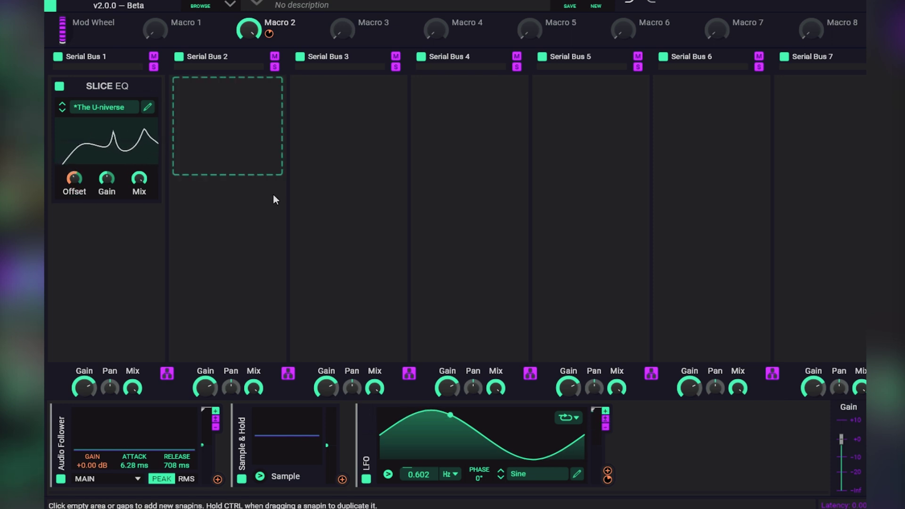
key("space")
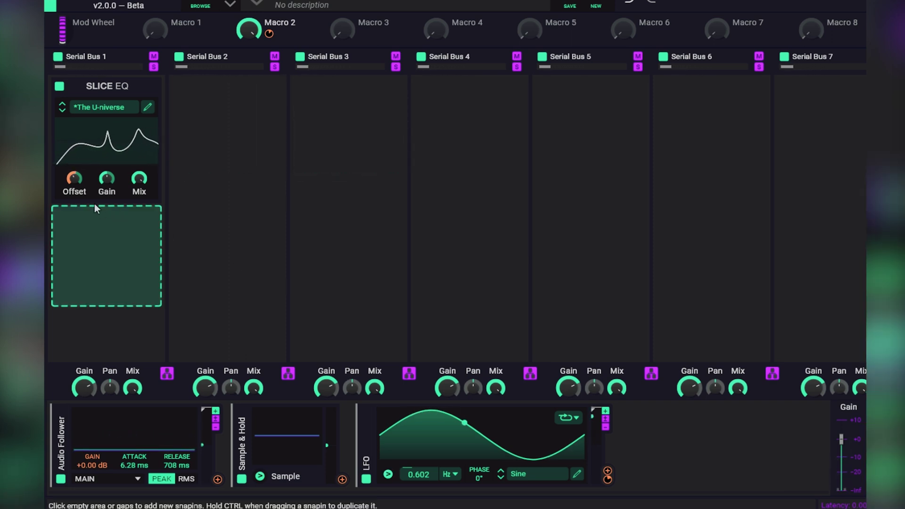
Remove the LFO's modulation of the Slice EQ's Offset and route the LFO into the Sample & Hold input instead
left_click_drag(607, 470, 75, 193)
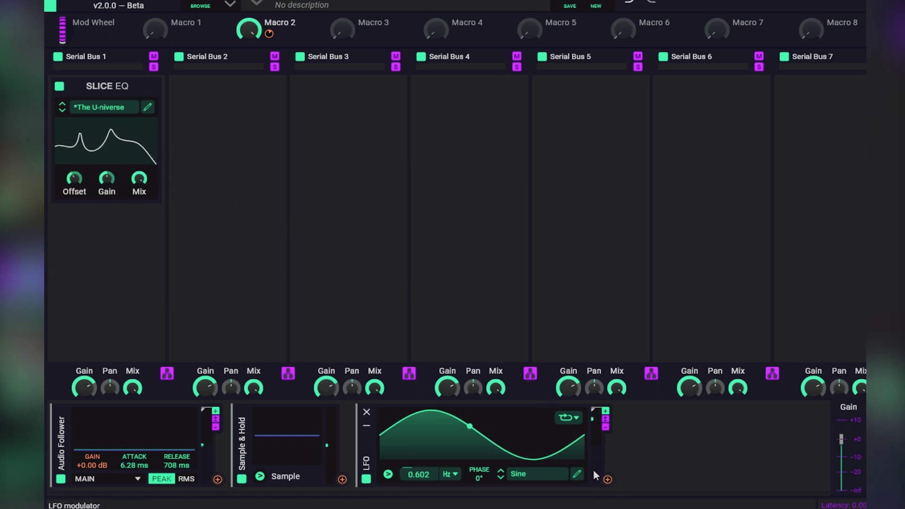
left_click_drag(608, 480, 287, 469)
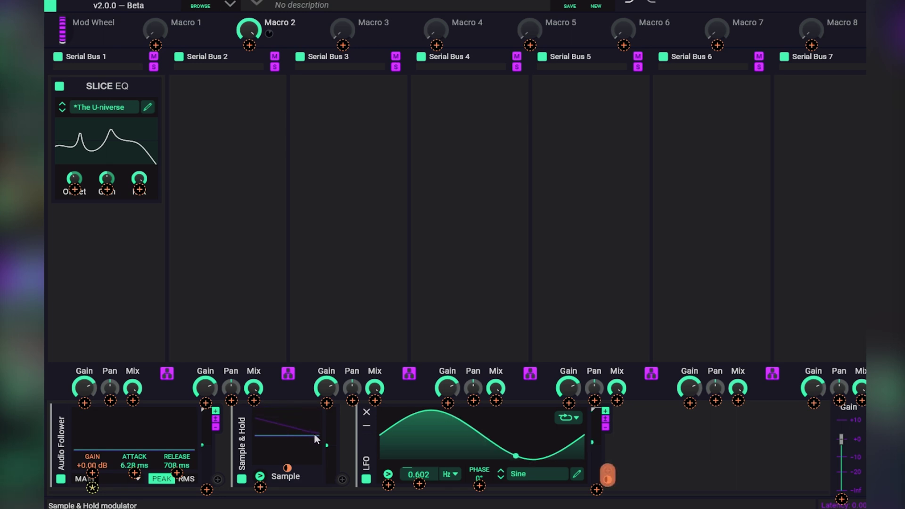
Replace the LFO with a fresh one, assign it to the Slice EQ's Offset and set its rate to 0.616 Hz
left_click(366, 453)
left_click(467, 406)
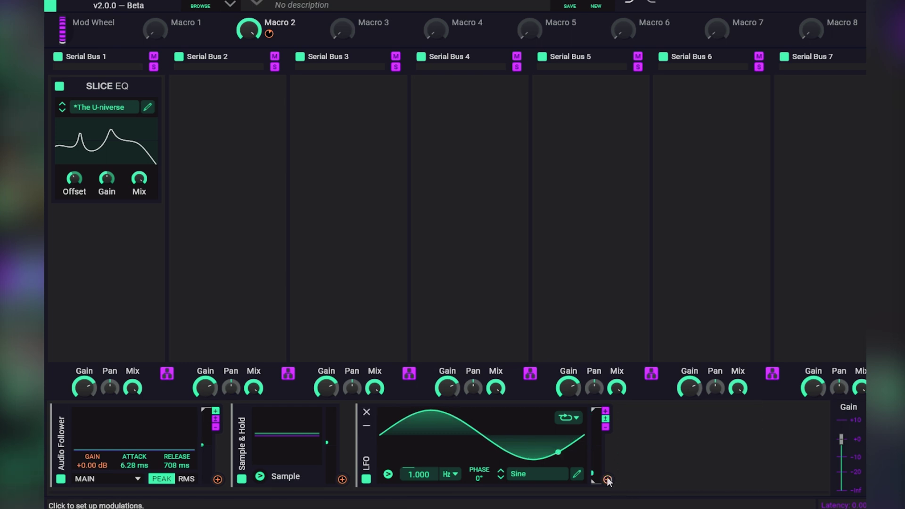
left_click_drag(608, 479, 74, 186)
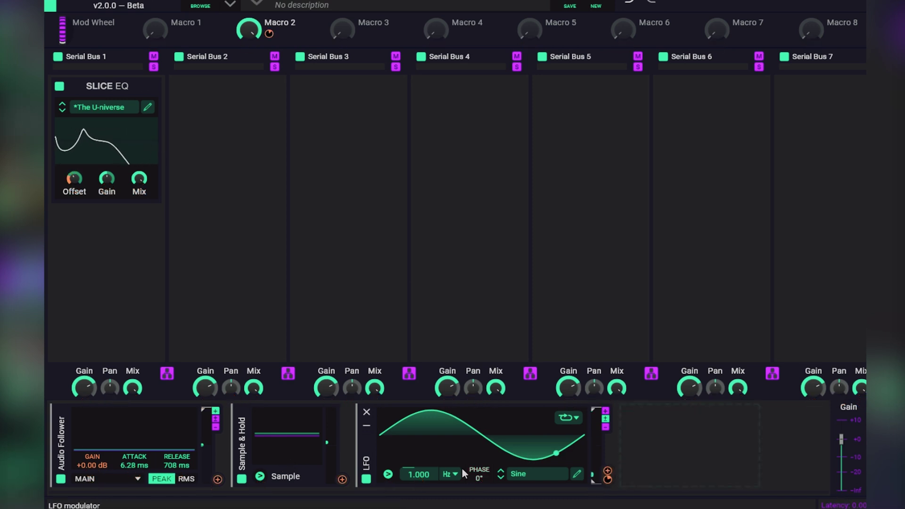
left_click_drag(419, 475, 421, 467)
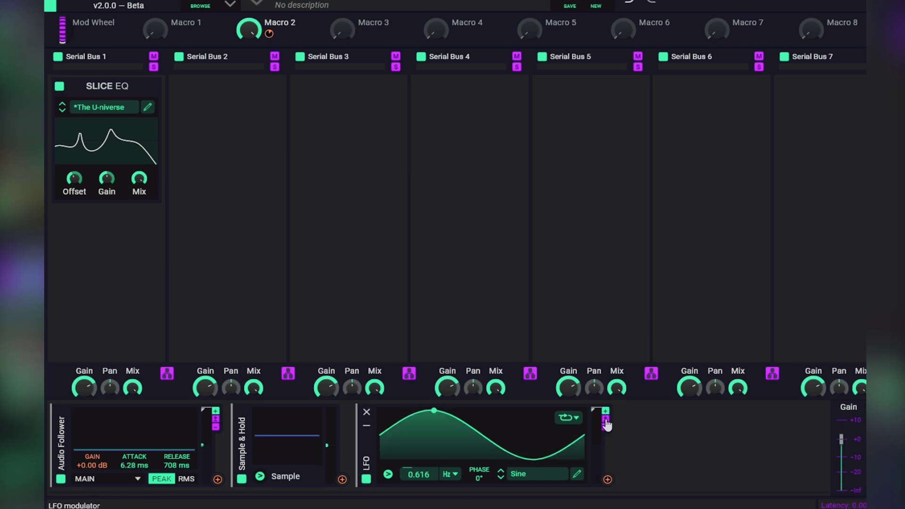
Feed the LFO into the Sample & Hold input and assign the Sample & Hold modulator to the Slice EQ's Offset
left_click_drag(608, 479, 287, 468)
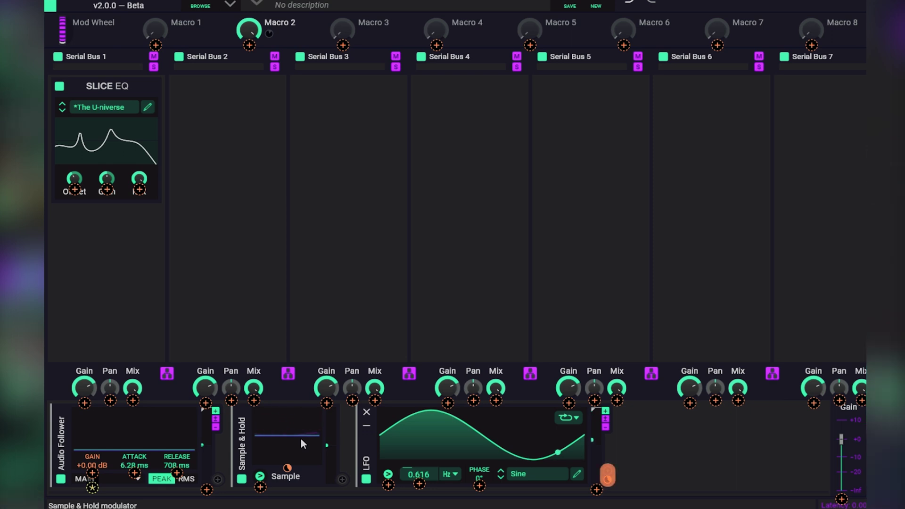
left_click(287, 468)
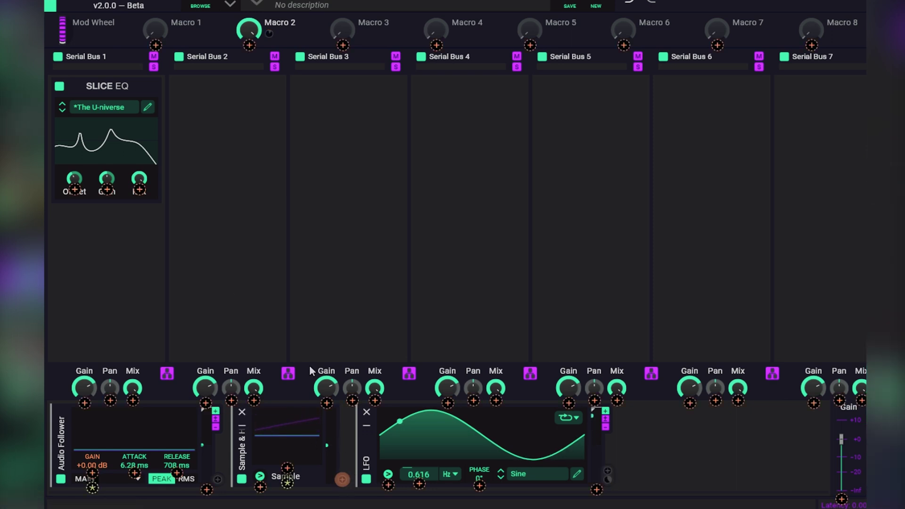
left_click(75, 190)
left_click_drag(75, 190, 74, 182)
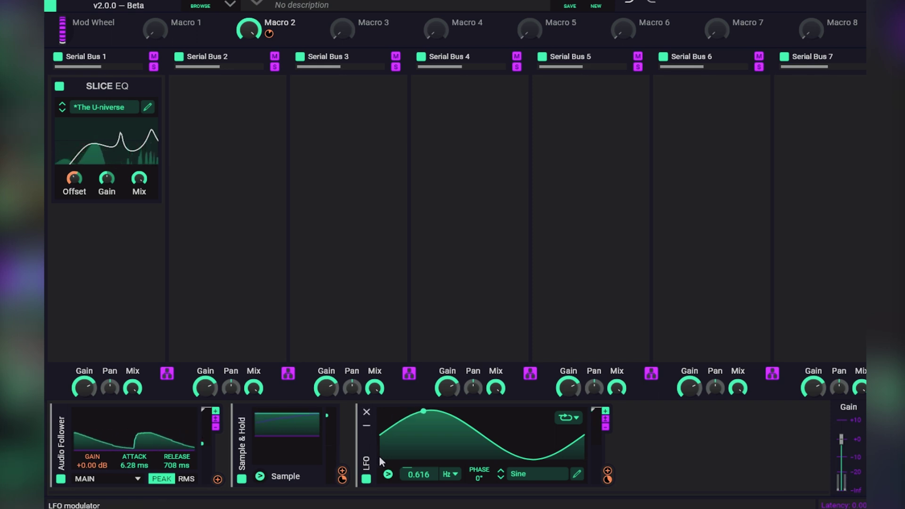
mouse_move(342, 475)
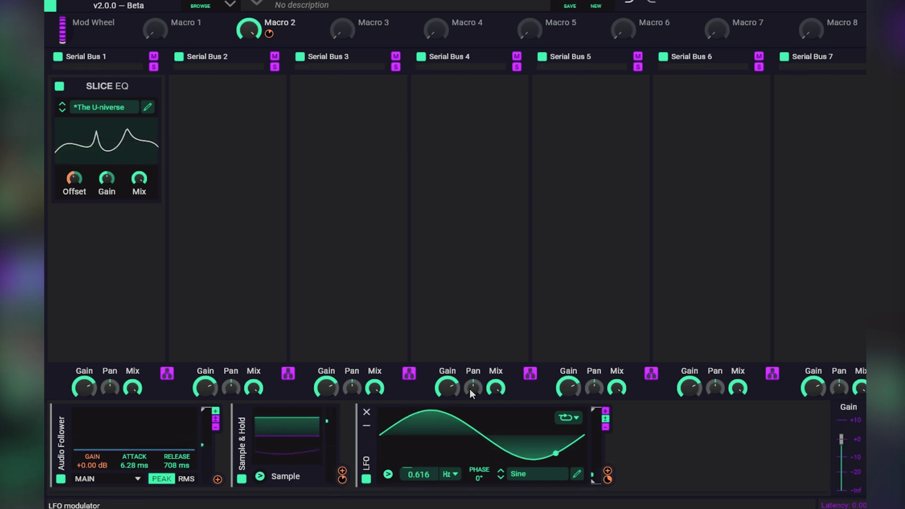
mouse_move(316, 456)
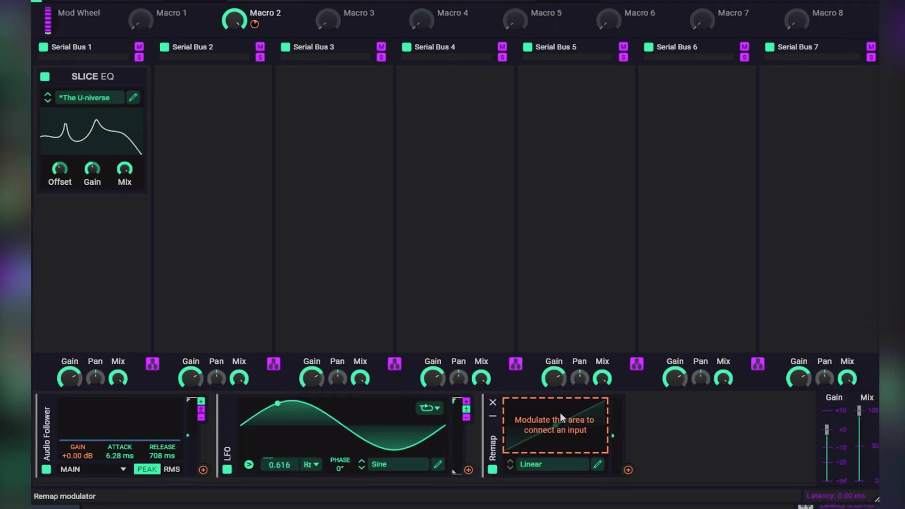
Draw a freehand Remap curve that flattens around zero and forms jagged peaks in the positive half, and close the Remap Editor
left_click_drag(560, 412, 553, 417)
left_click_drag(468, 470, 604, 476)
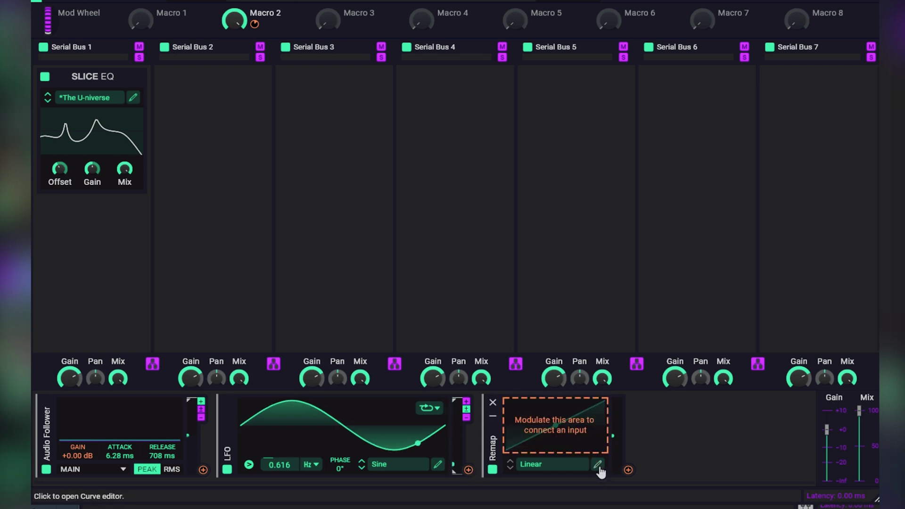
left_click(598, 466)
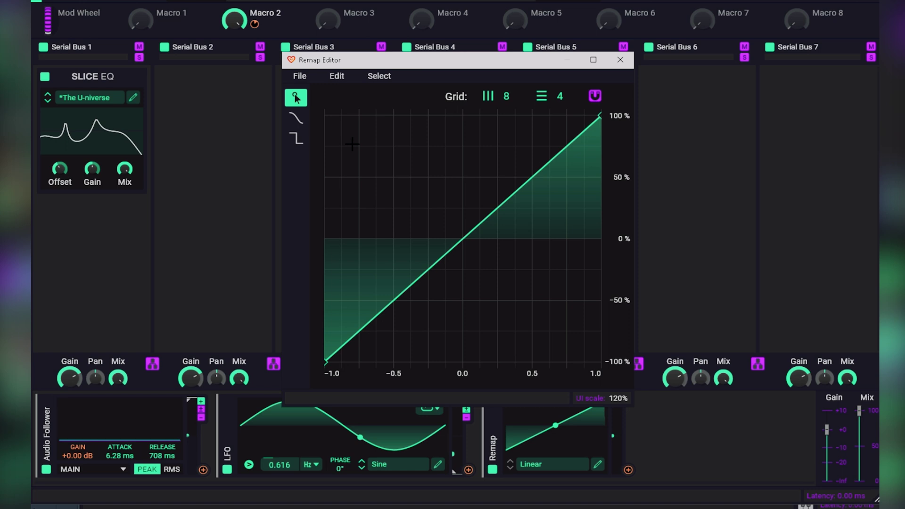
left_click_drag(464, 236, 465, 238)
mouse_move(540, 196)
left_mouse_down()
mouse_move(560, 214)
mouse_move(581, 159)
left_mouse_up()
mouse_move(507, 208)
left_mouse_down()
mouse_move(531, 142)
mouse_move(583, 186)
mouse_move(598, 129)
left_mouse_up()
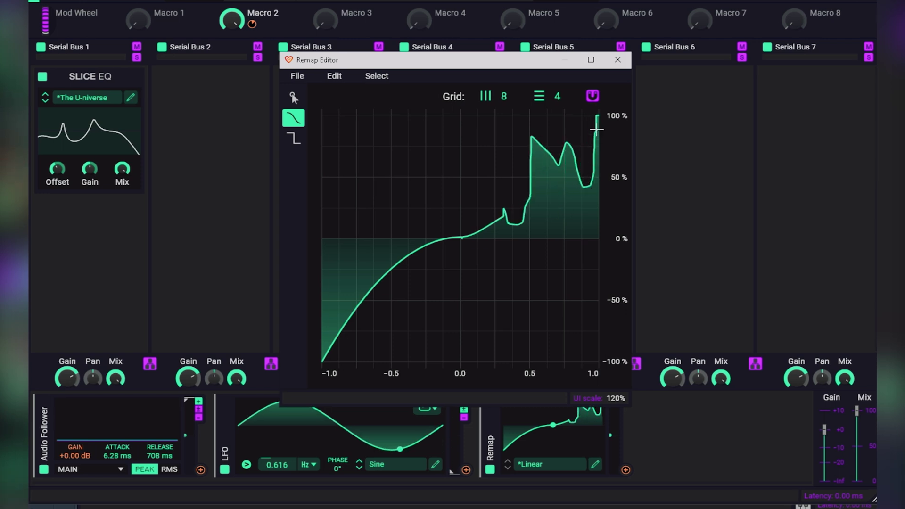
left_click(618, 59)
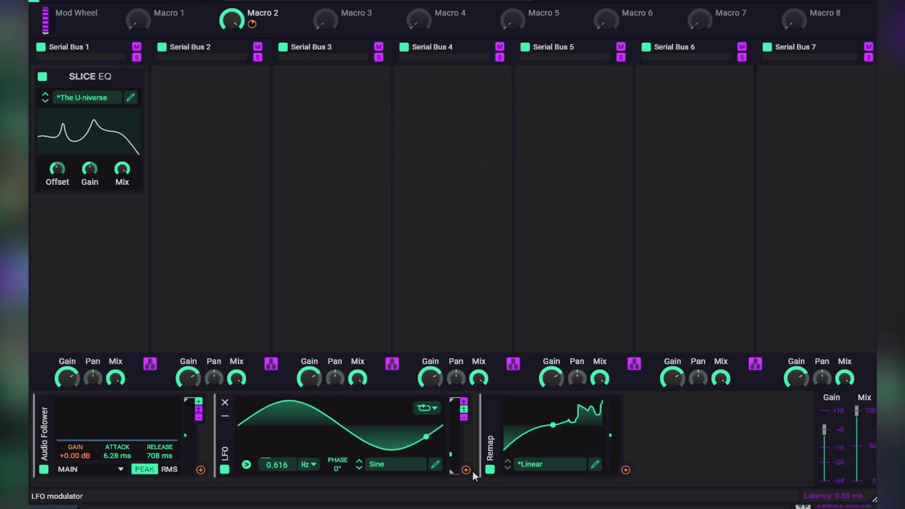
Connect the LFO to the Remap input with positive unipolar output, and assign the Remap modulator to the Slice EQ's Offset
left_click_drag(466, 471, 557, 457)
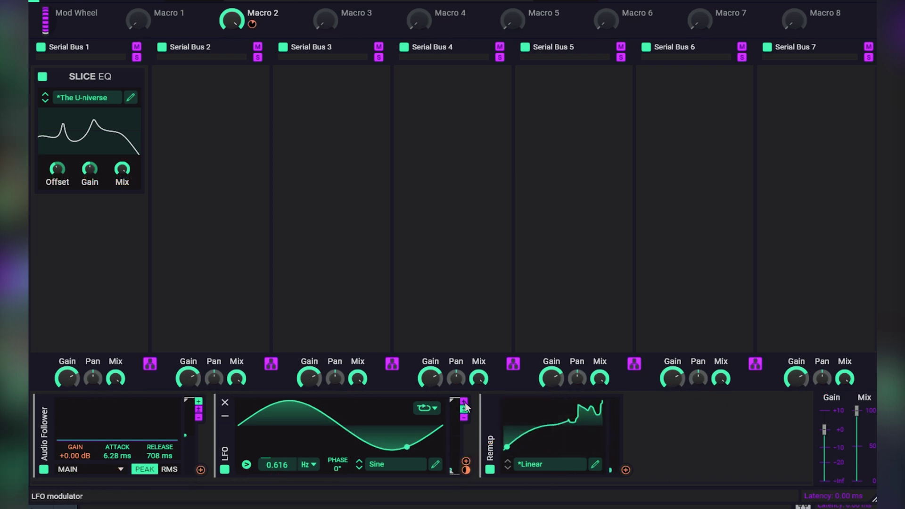
left_click(464, 401)
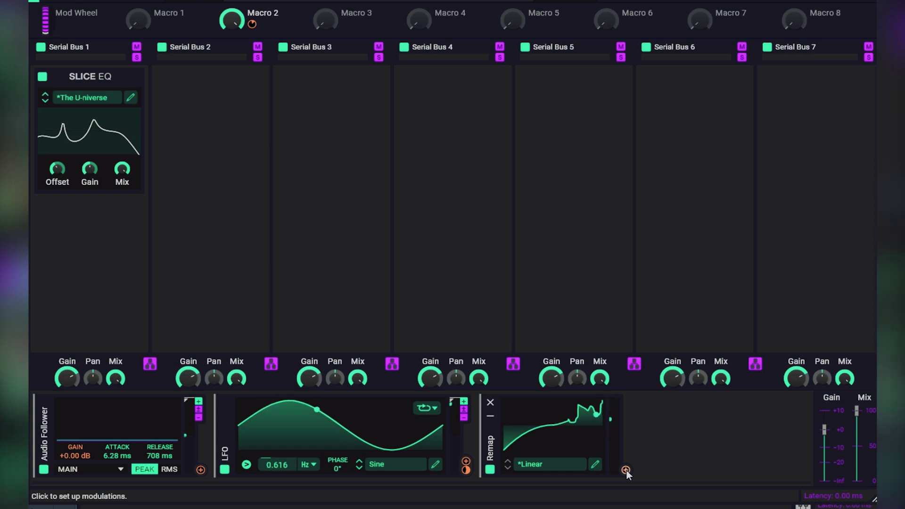
left_click_drag(626, 471, 57, 170)
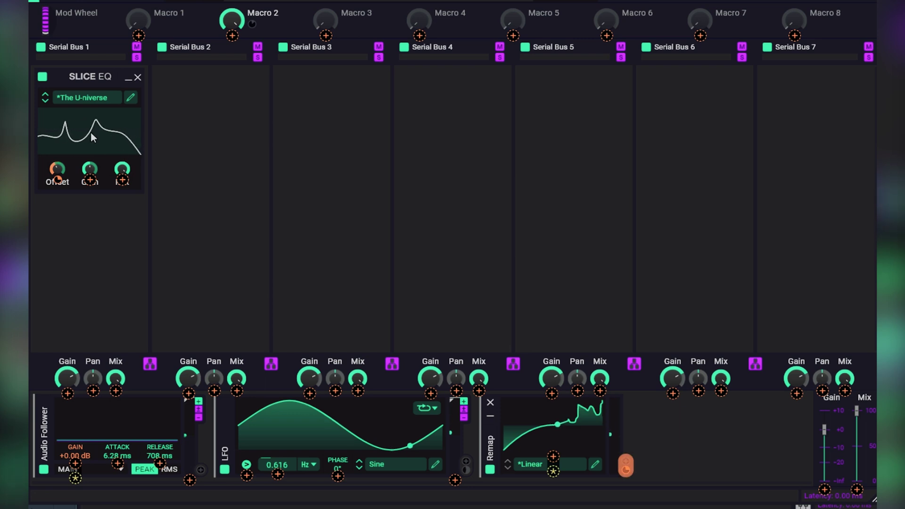
Set the LFO rate to 0.484 Hz and briefly review the Remap modulator's curve in its editor
left_click(278, 476)
left_click_drag(277, 466, 278, 475)
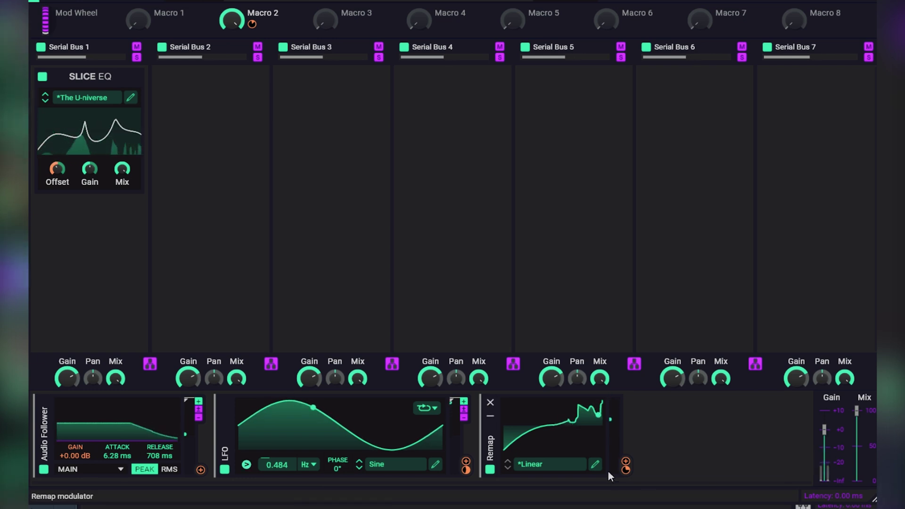
left_click(561, 447)
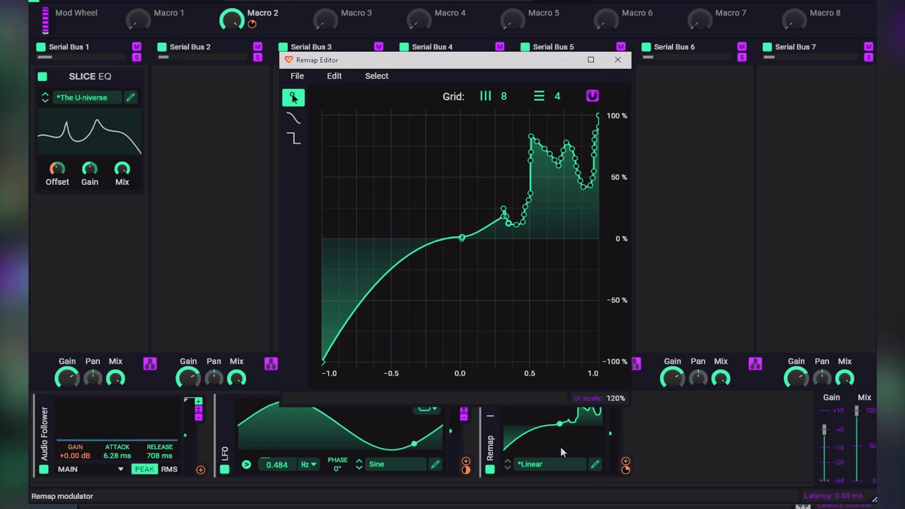
left_click(617, 60)
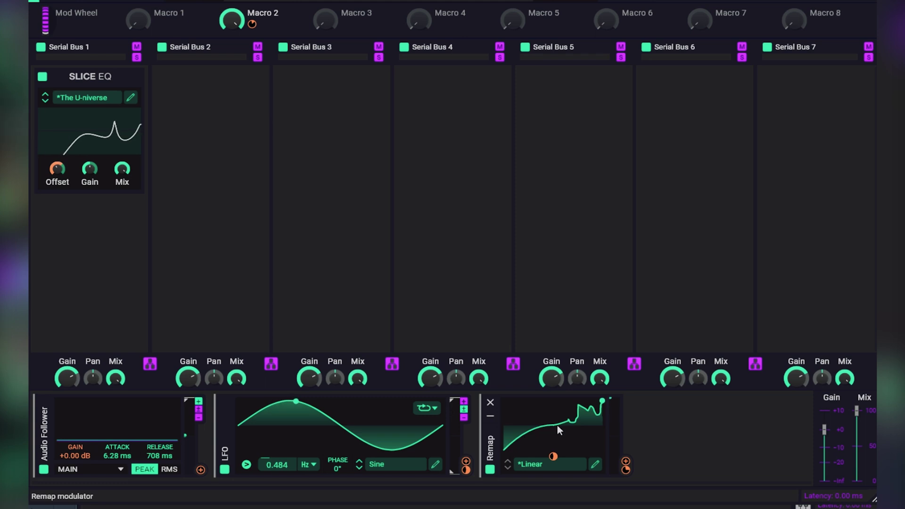
Redraw the Remap curve as uneven rising steps across the full input range with the step drawing tool
left_click(595, 464)
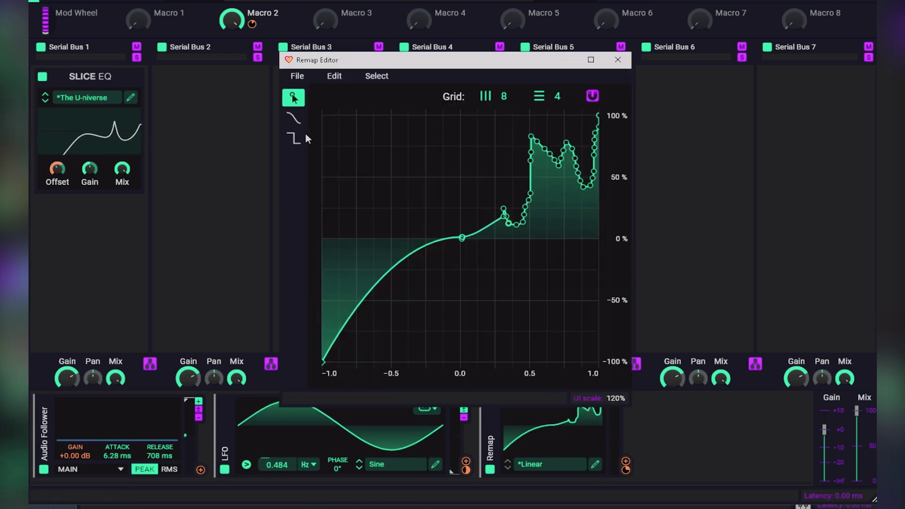
left_click(293, 138)
mouse_move(338, 333)
left_mouse_down()
mouse_move(338, 353)
mouse_move(348, 257)
mouse_move(372, 333)
mouse_move(396, 301)
mouse_move(450, 270)
mouse_move(495, 226)
mouse_move(521, 179)
mouse_move(542, 220)
mouse_move(556, 126)
mouse_move(589, 142)
left_mouse_up()
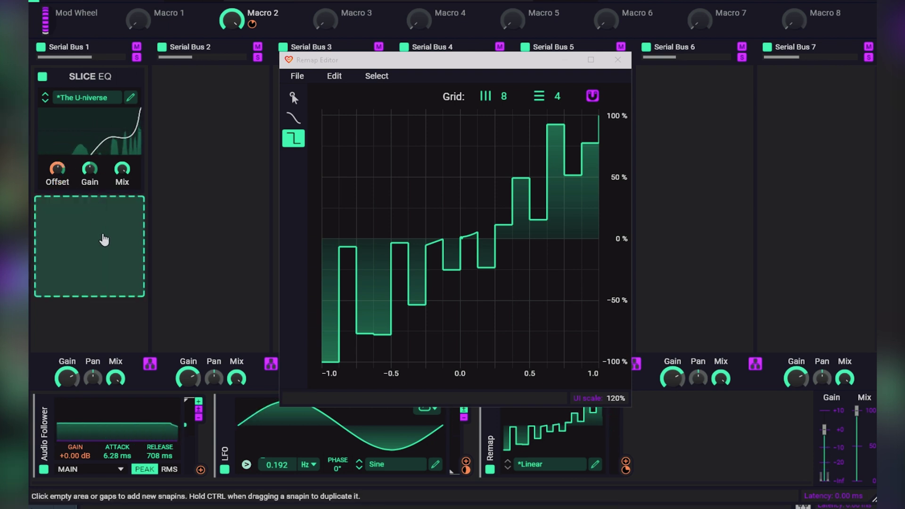
Add a Filter below the Slice EQ on Serial Bus 1, switch it to high-pass and raise its cutoff slightly
left_click(115, 234)
left_click(125, 228)
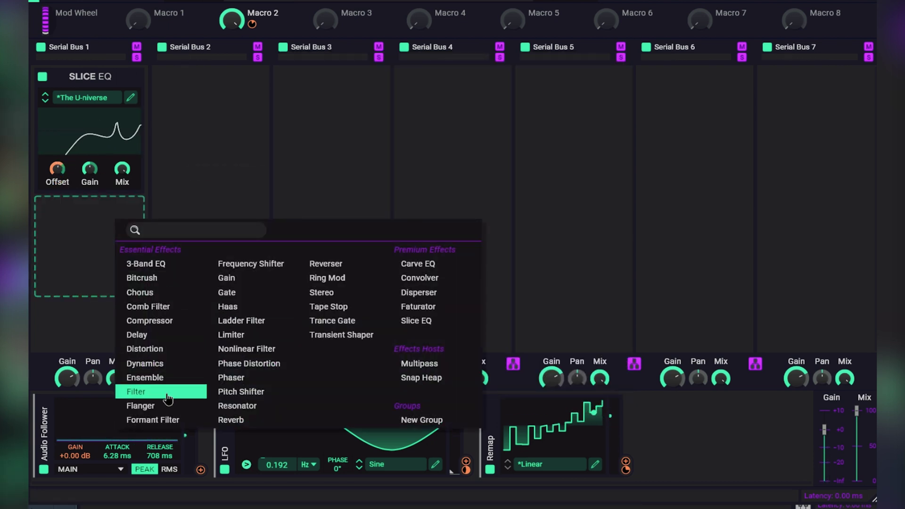
left_click(140, 392)
left_click(76, 273)
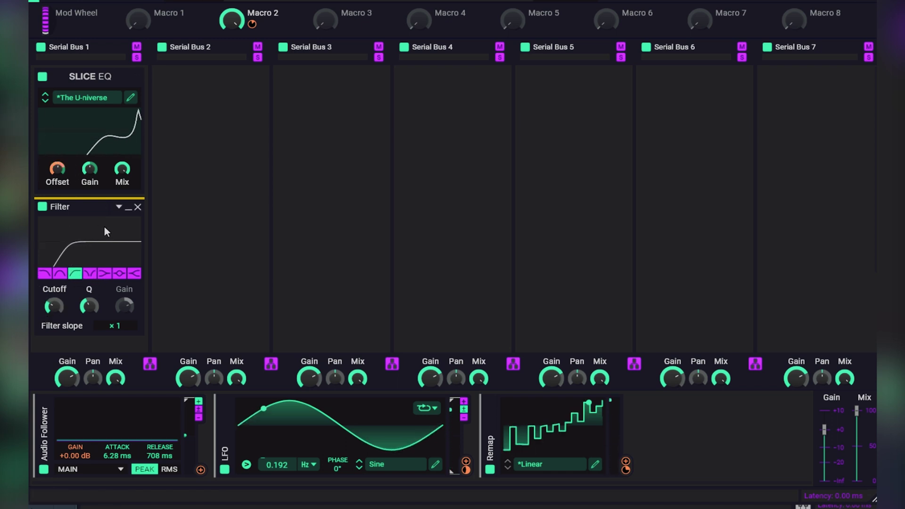
left_click_drag(58, 302, 57, 288)
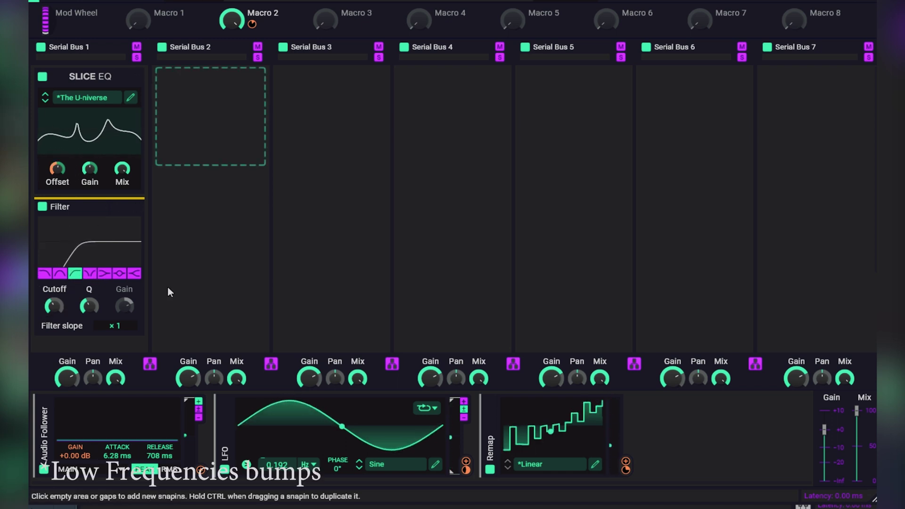
Add a Compressor below the Filter on Serial Bus 1
scroll(111, 306, "down", 3)
left_click(107, 283)
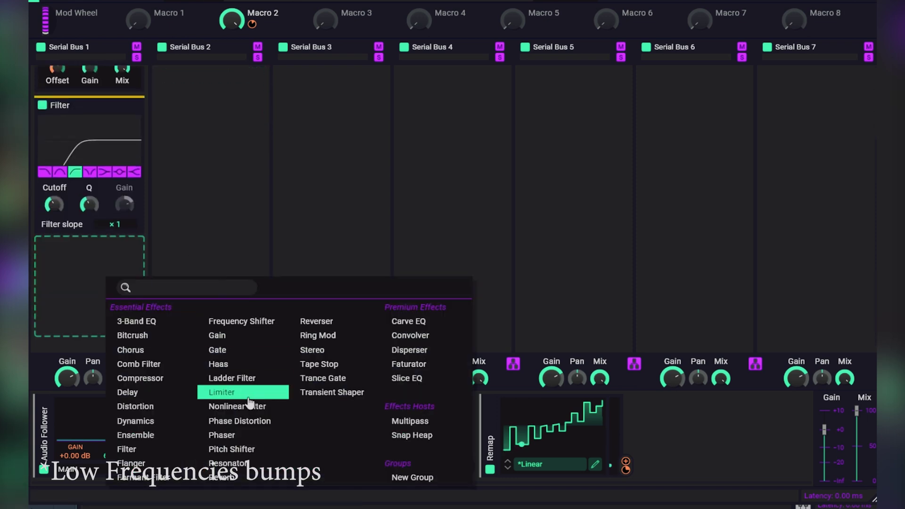
left_click(140, 378)
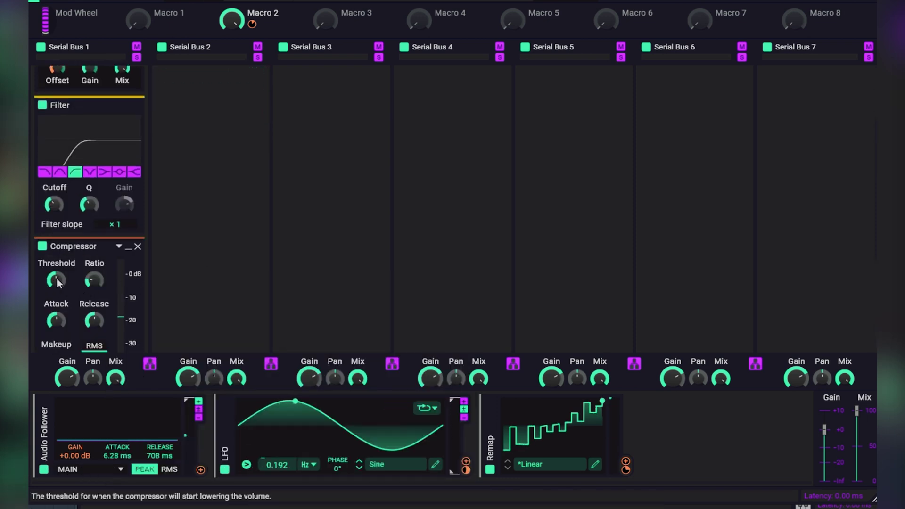
Play the sound and raise one step of the Remap curve, just below the -0.5 input, to about -30 %
key("space")
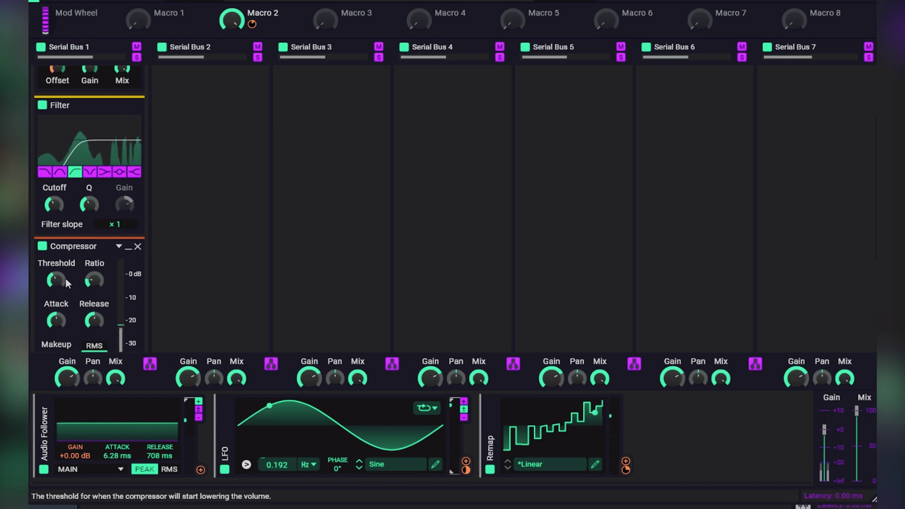
scroll(243, 253, "up", 3)
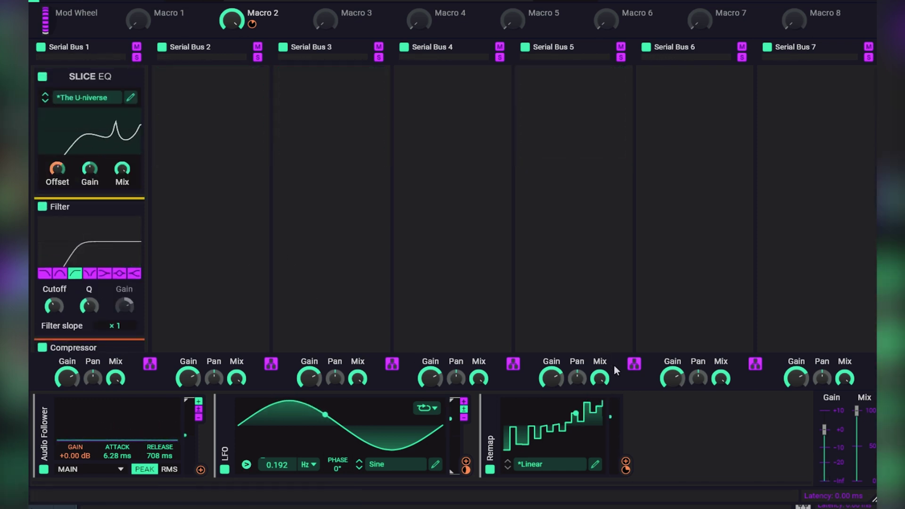
left_click(595, 464)
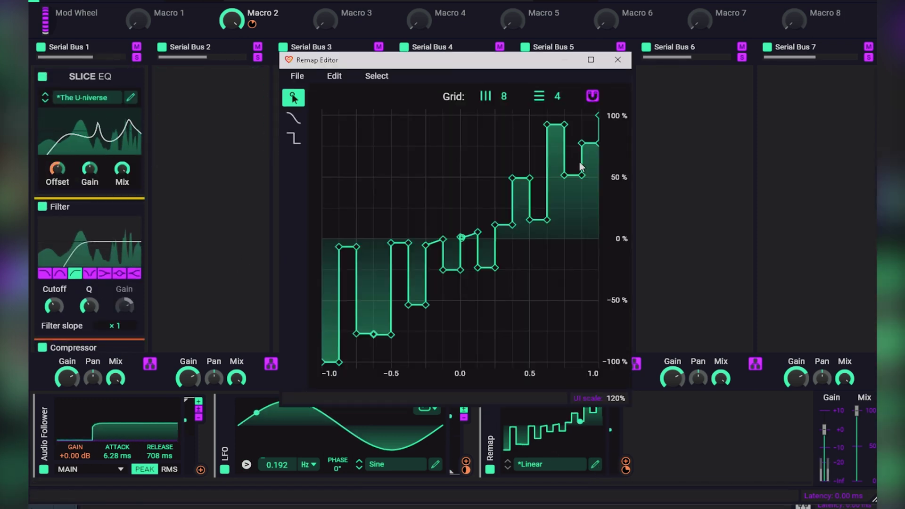
left_click(293, 138)
left_click(374, 276)
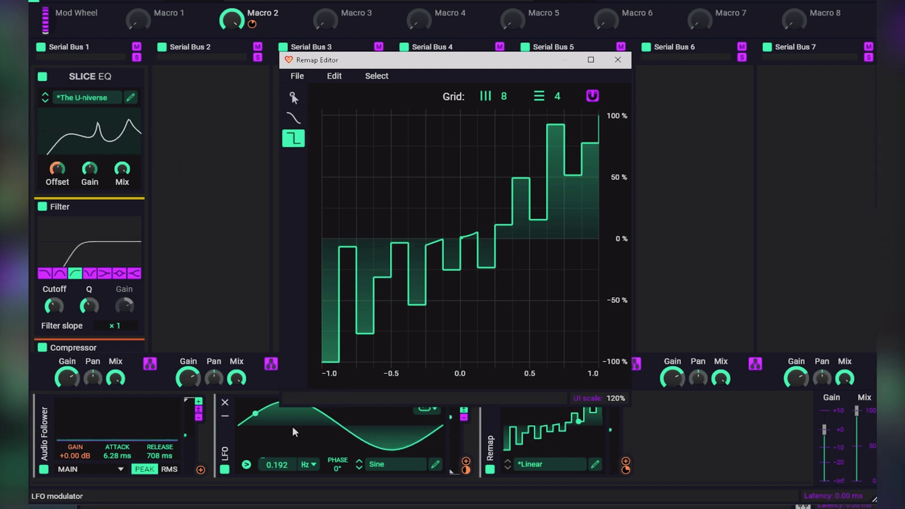
left_click_drag(490, 64, 604, 18)
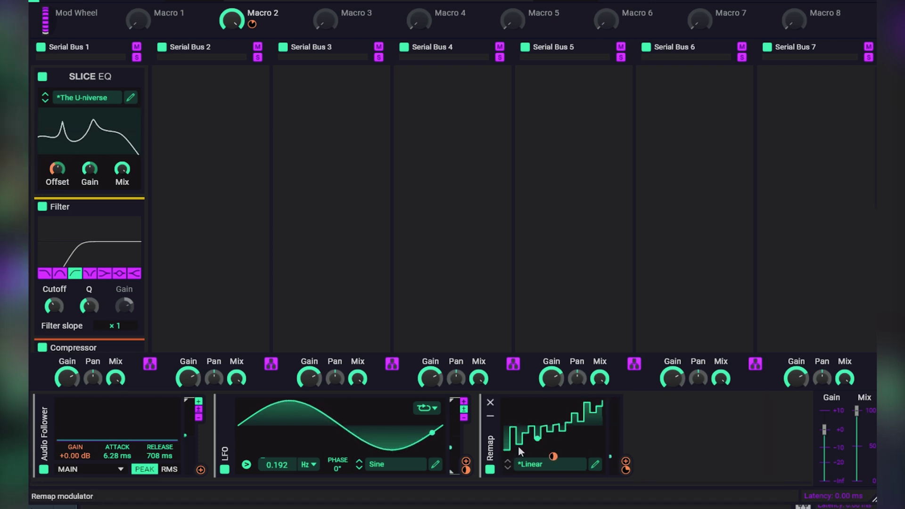
Briefly review the LFO's waveform in its editor and replace the stepped Remap modulator with a fresh Linear one
mouse_move(555, 455)
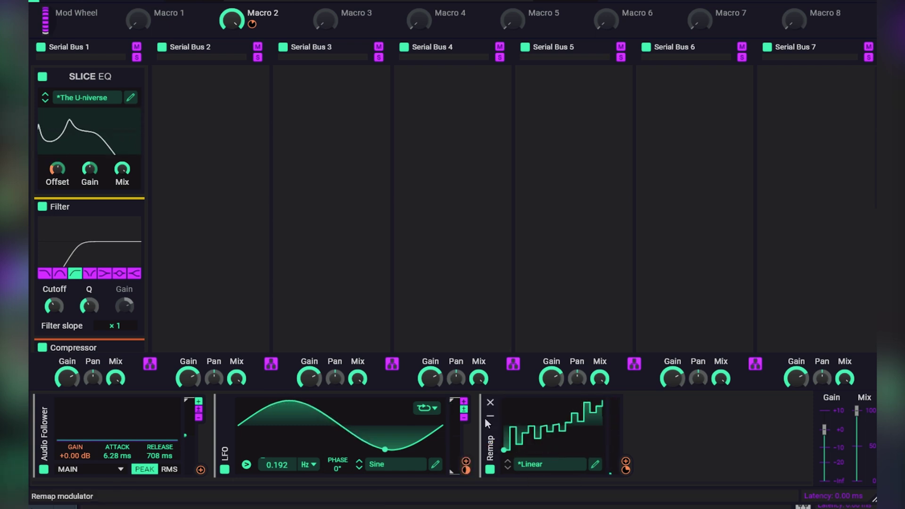
left_click(436, 465)
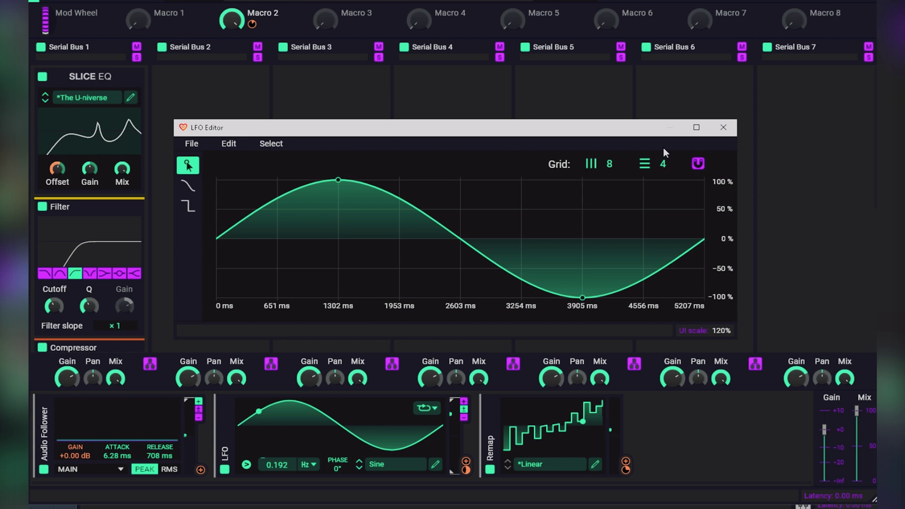
left_click(723, 127)
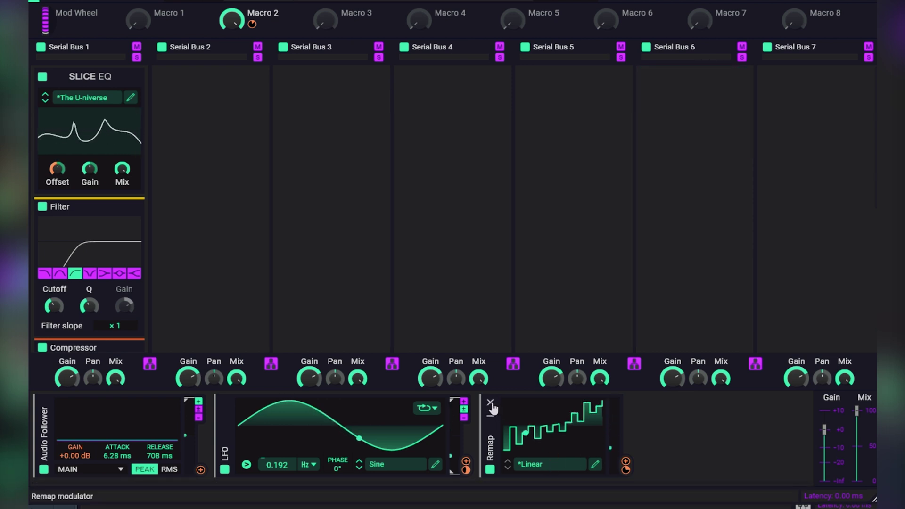
left_click(490, 402)
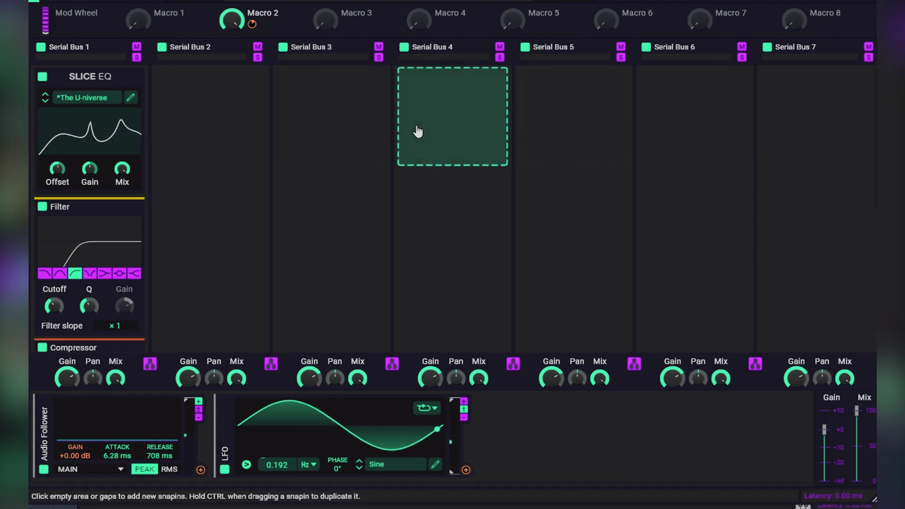
left_click(525, 445)
key("ctrl+z")
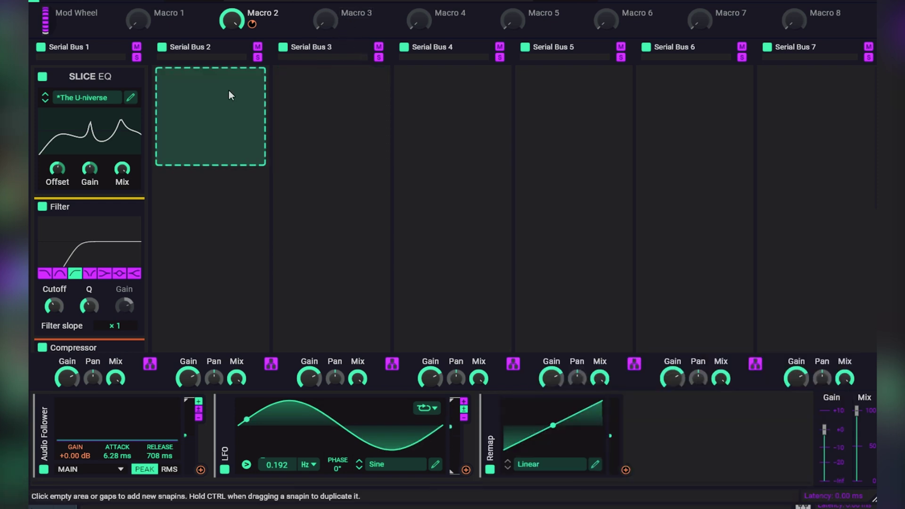
Add a Delay on Serial Bus 2, enable Ping-Pong, switch its time to tempo sync and turn its Mix down to minimum
left_click(230, 95)
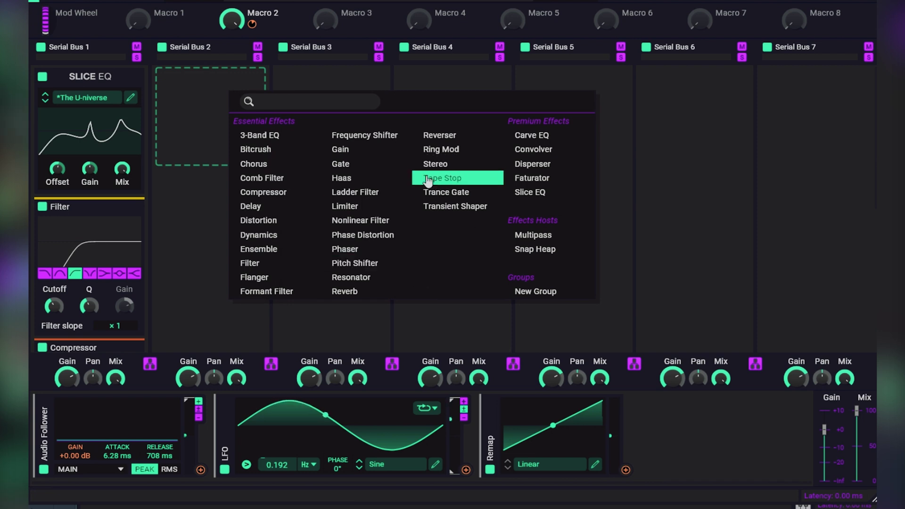
left_click(263, 207)
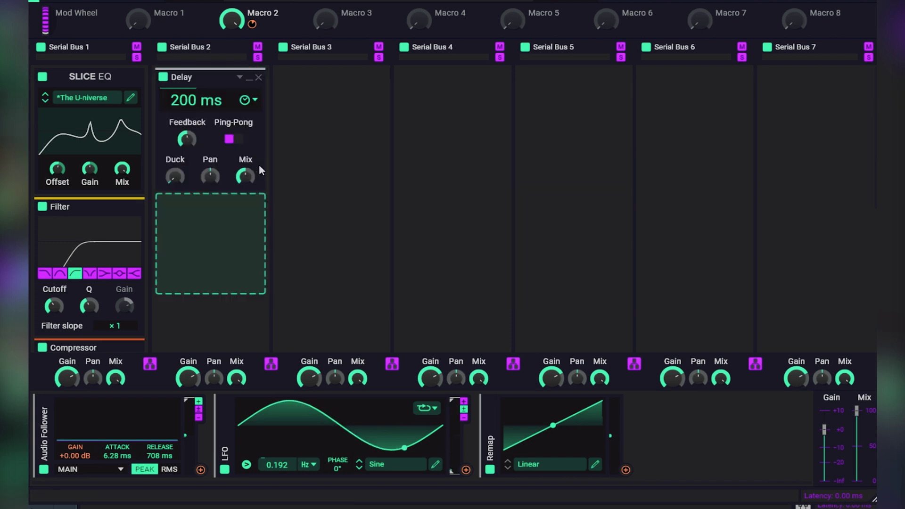
left_click(242, 139)
left_click(255, 99)
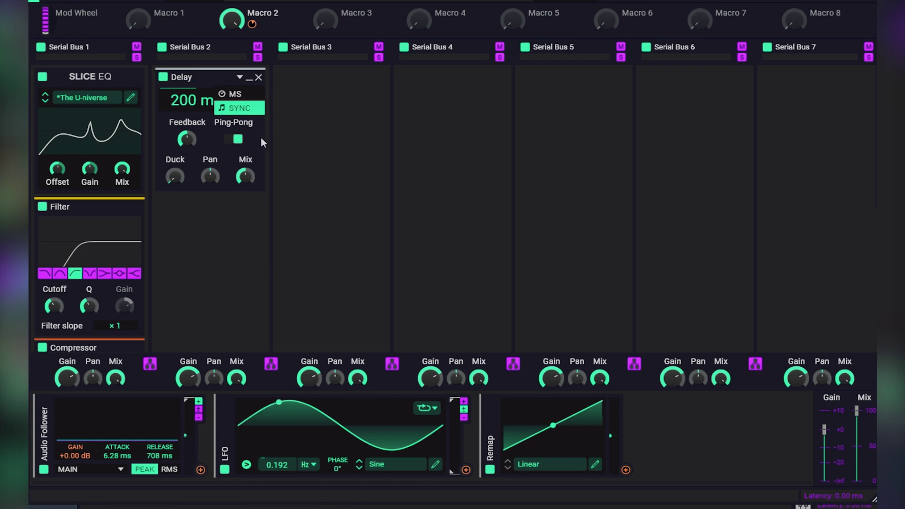
left_click(243, 107)
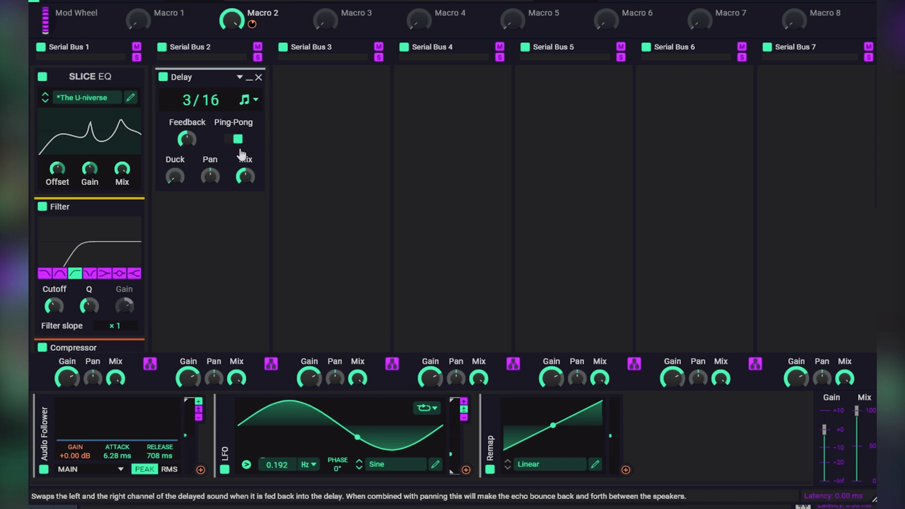
mouse_move(242, 169)
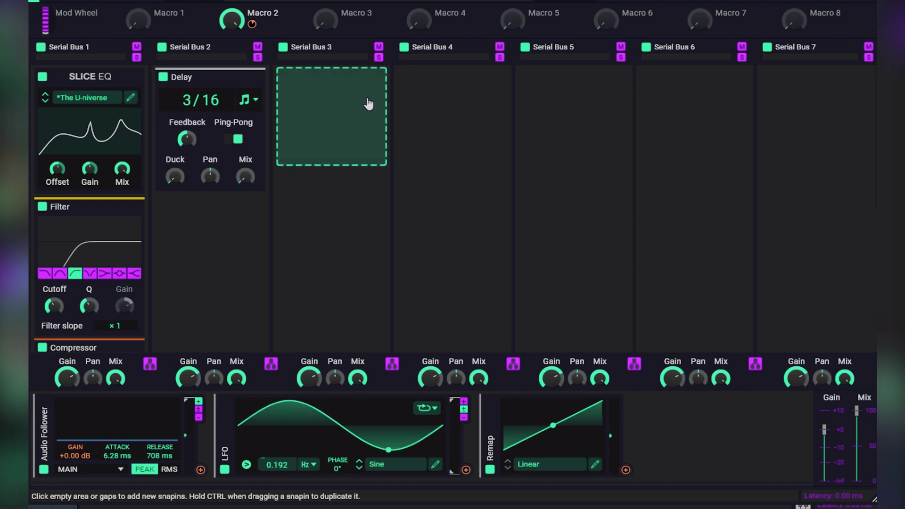
Rename Macro 3 as Delay On and try the Delay's Mix by raising it and returning it to minimum
double_click(368, 14)
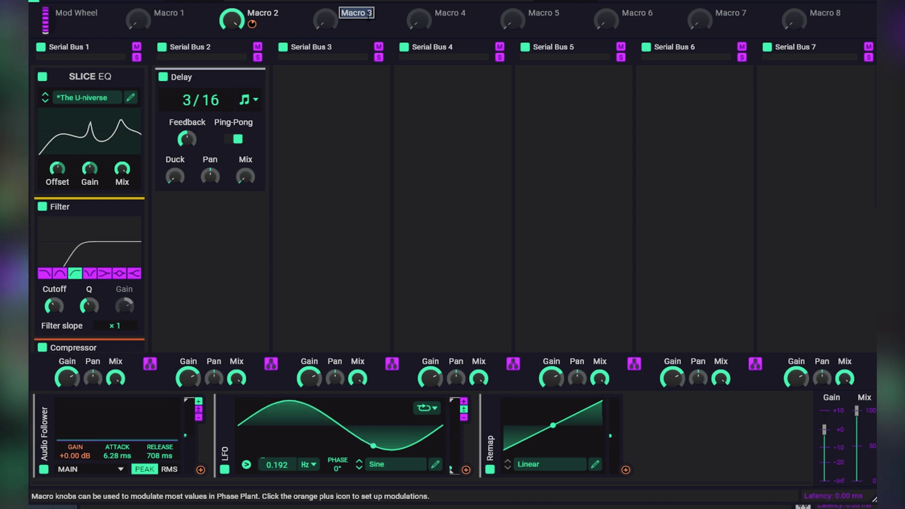
type("Delay")
key("Return")
left_click_drag(250, 177, 250, 141)
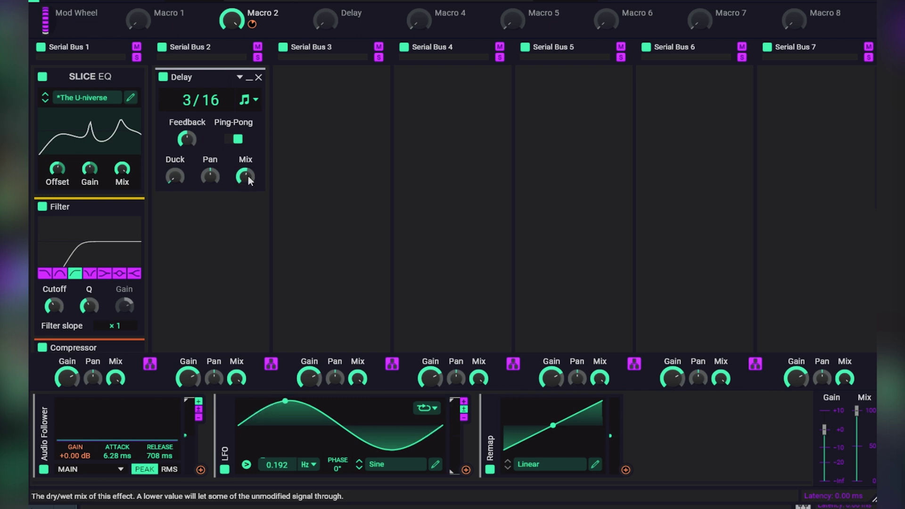
left_click_drag(248, 177, 248, 208)
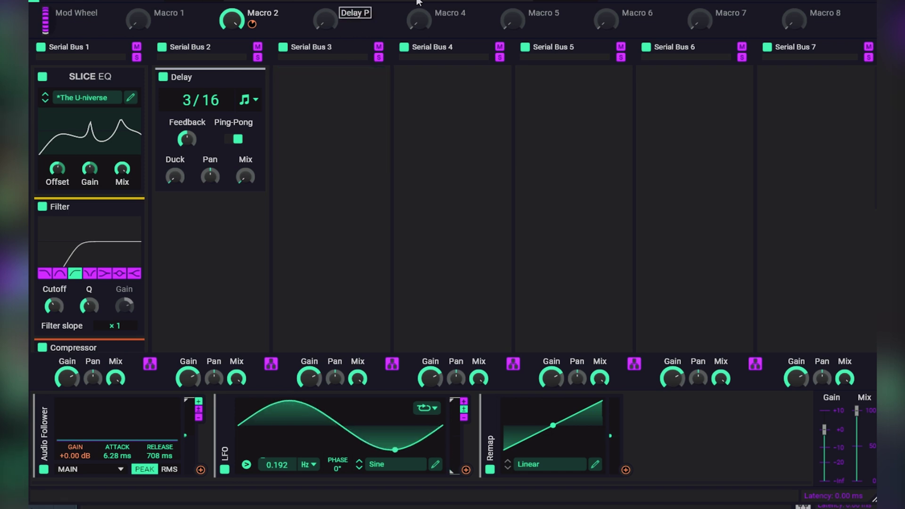
type("n")
key("Return")
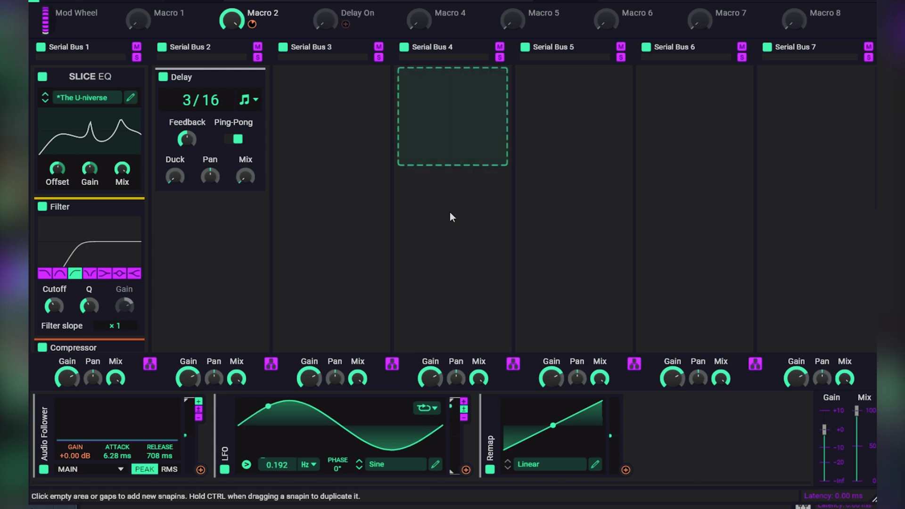
Route the Delay On macro into the Linear Remap modulator and sweep the macro up and back to zero
left_click(595, 464)
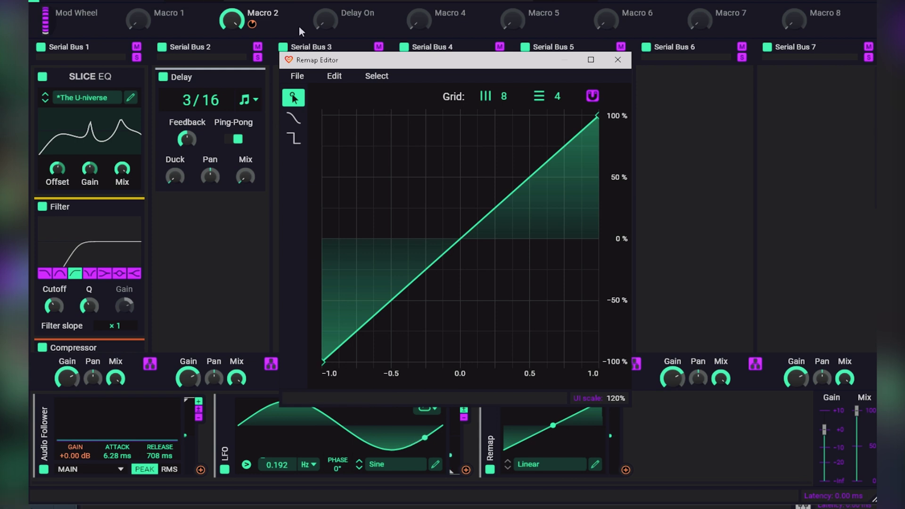
left_click(325, 20)
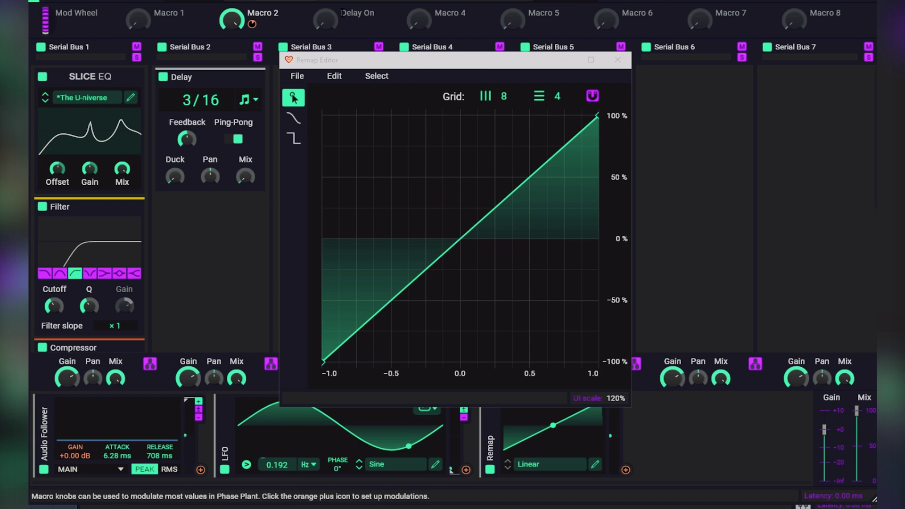
left_click_drag(348, 26, 554, 431)
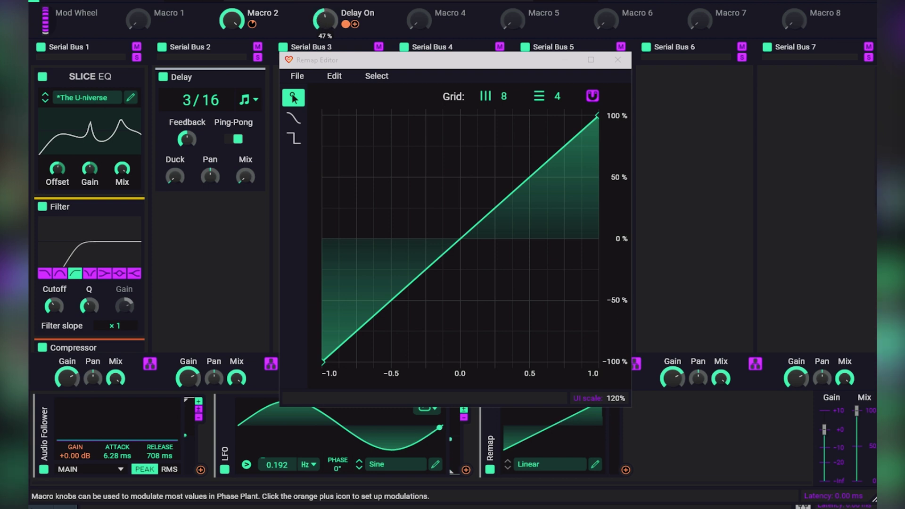
left_click(617, 59)
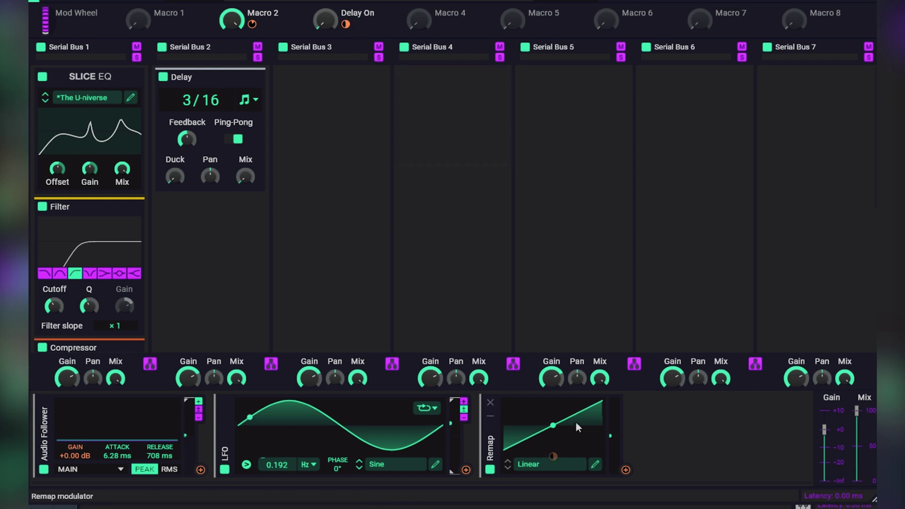
mouse_move(326, 19)
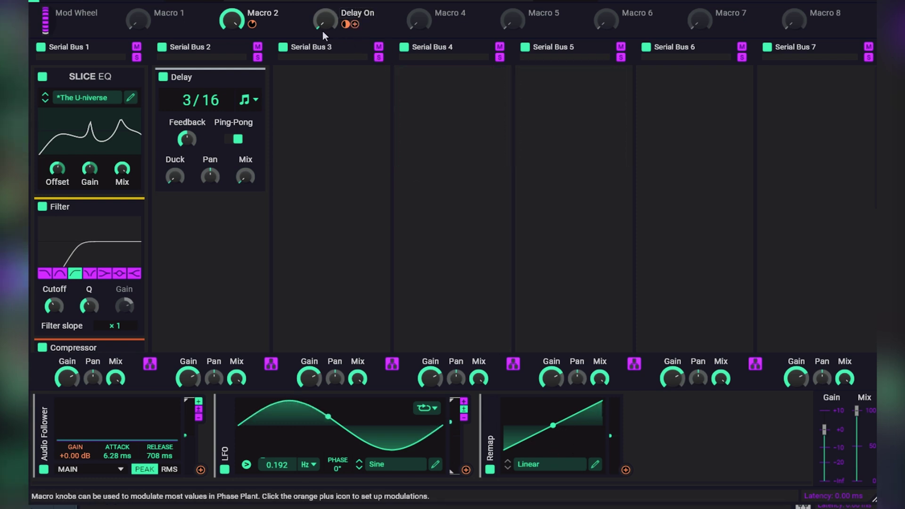
left_click_drag(325, 19, 326, 43)
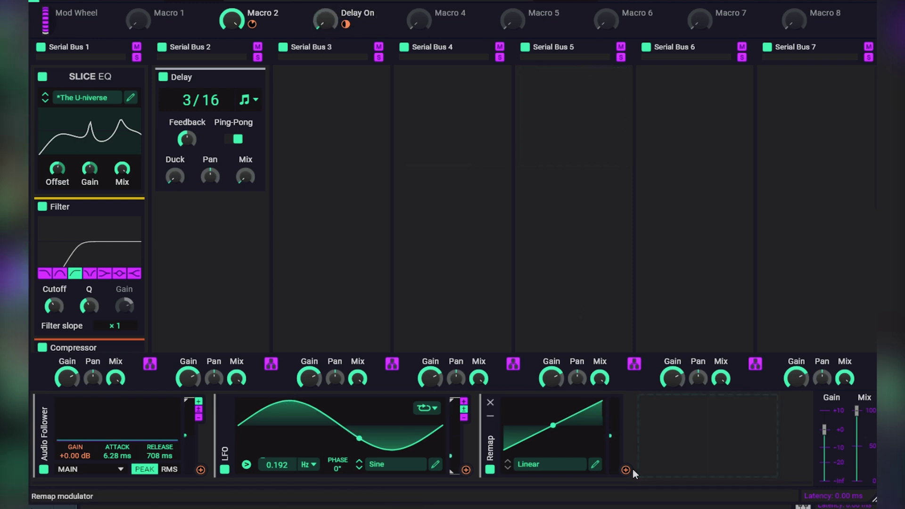
Modulate the Delay's Mix with the Remap output and reshape the Remap curve to jump to 100 % just above the 0 input
left_click_drag(626, 471, 246, 179)
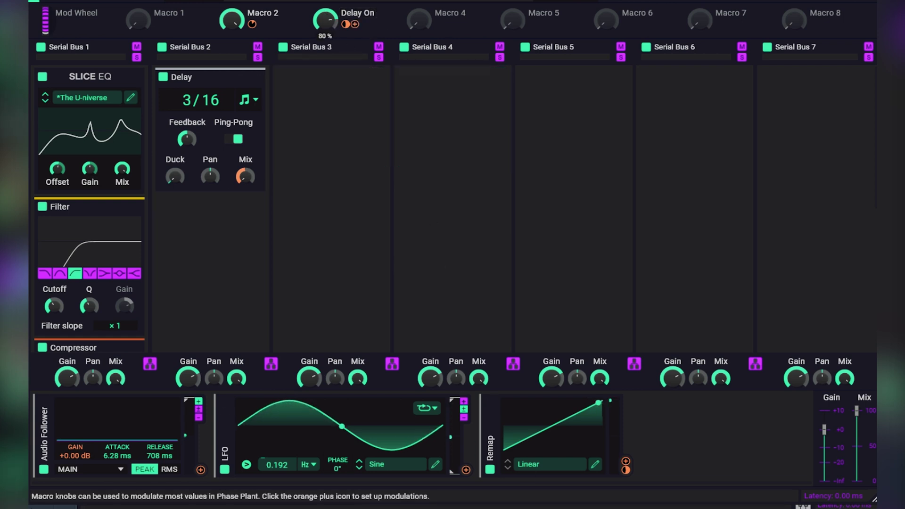
left_click(595, 464)
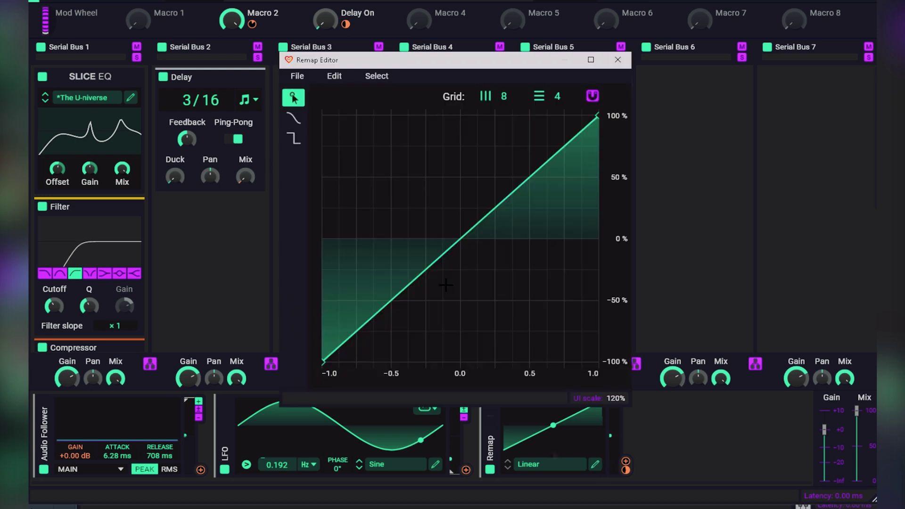
left_click_drag(491, 215, 466, 115)
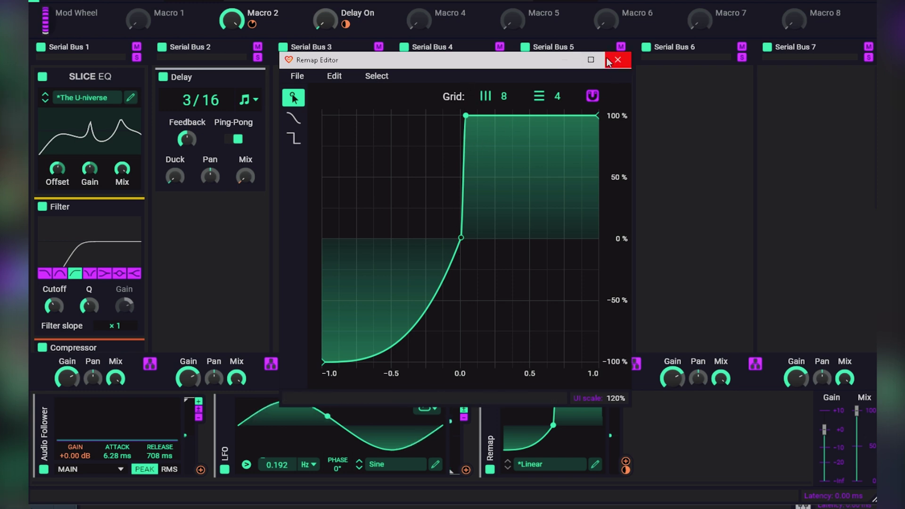
left_click(617, 61)
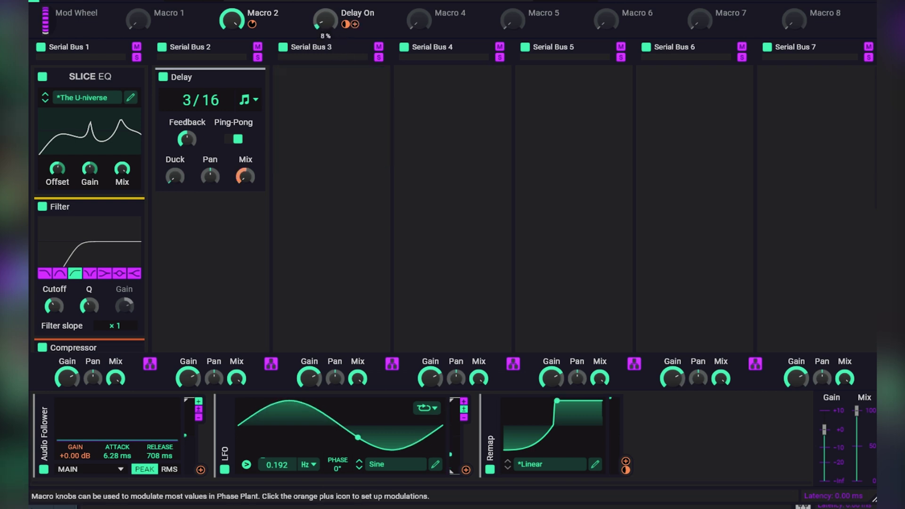
Test the Delay On macro by nudging it slightly above zero and back several times, watching the Delay's Mix
left_click_drag(325, 20, 325, 10)
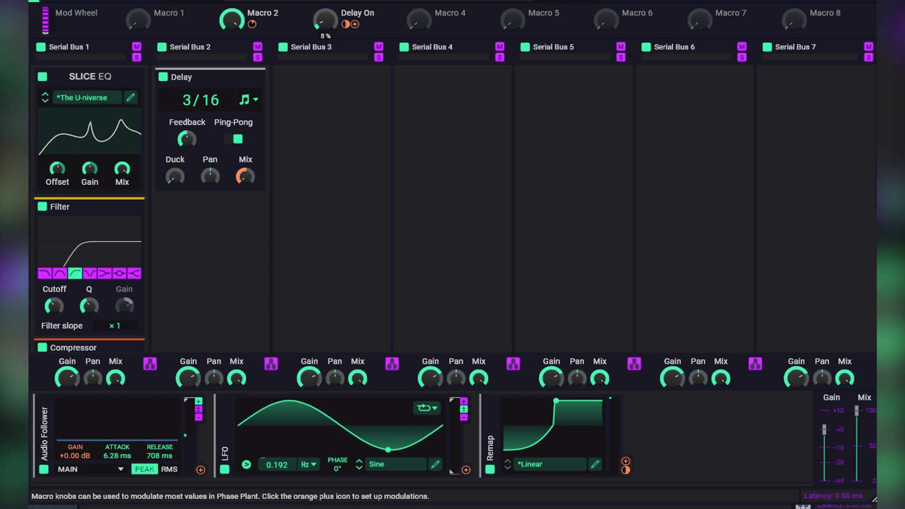
left_click_drag(325, 19, 324, 21)
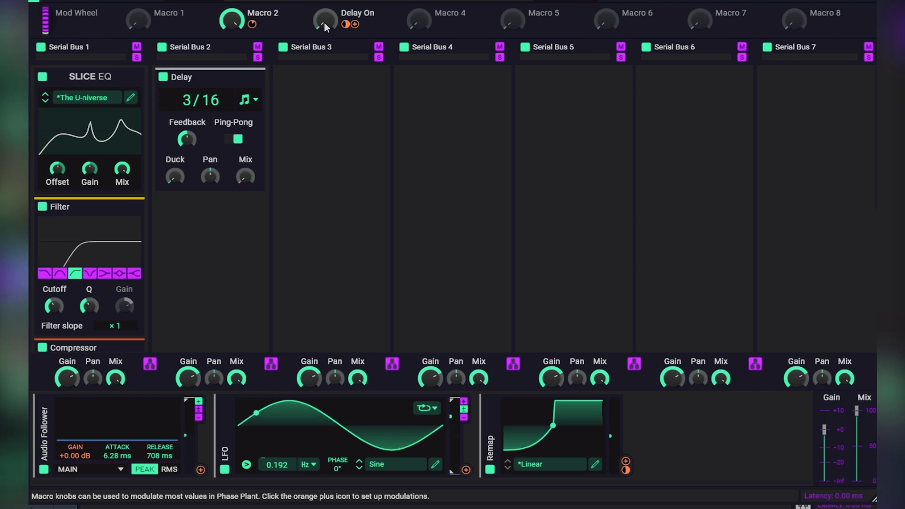
left_click_drag(325, 20, 325, 14)
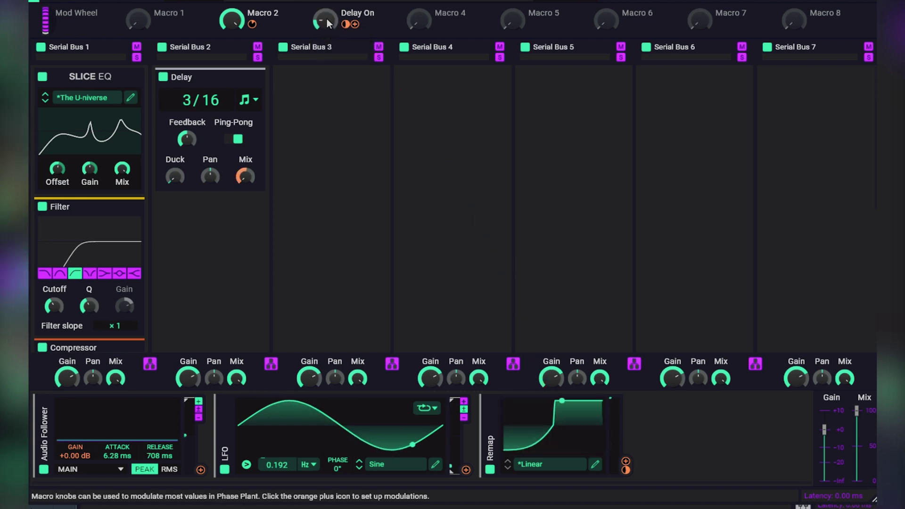
mouse_move(329, 23)
left_mouse_down()
mouse_move(328, 0)
mouse_move(329, 28)
left_mouse_up()
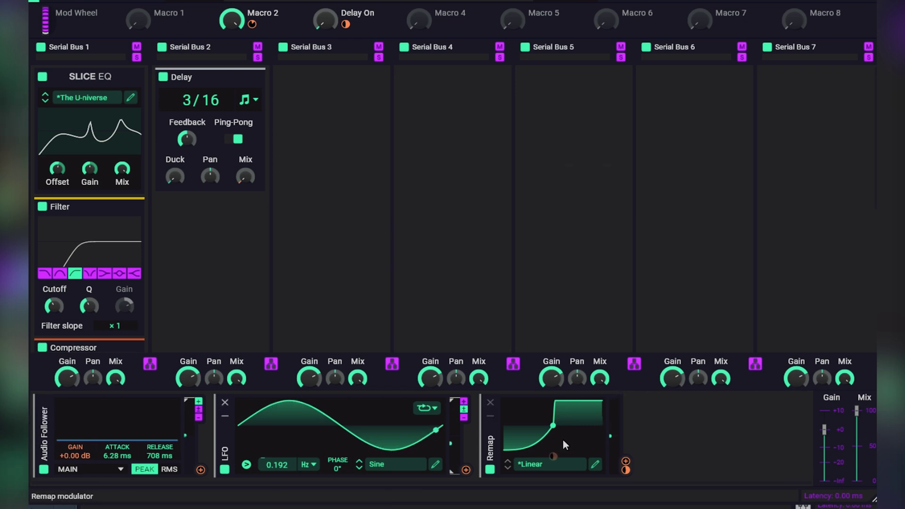
left_click(681, 427)
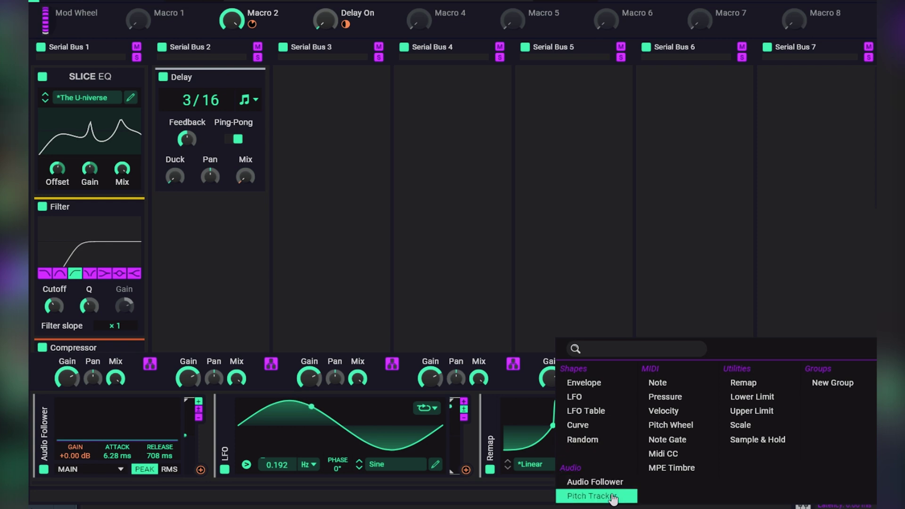
left_click(591, 496)
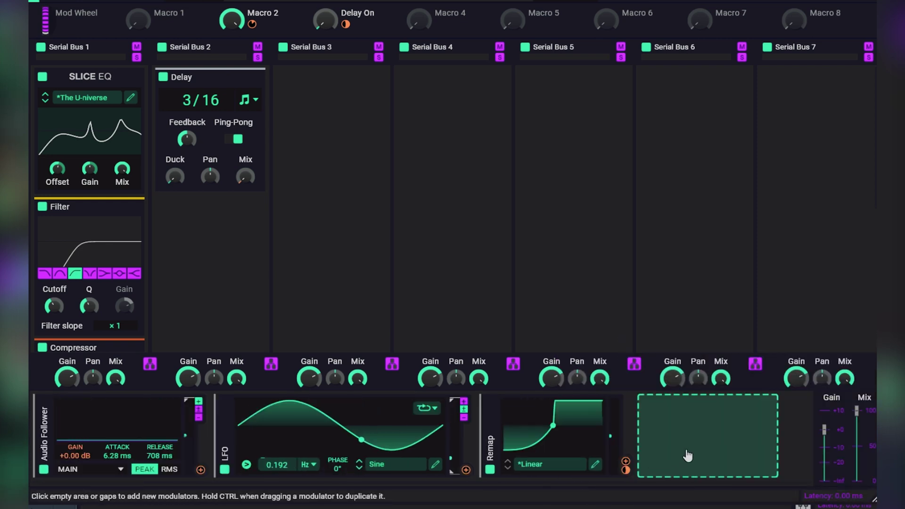
Add an LFO Table modulator after the Remap and load the Beast wavetable from the Factory Spectral folder
left_click(687, 455)
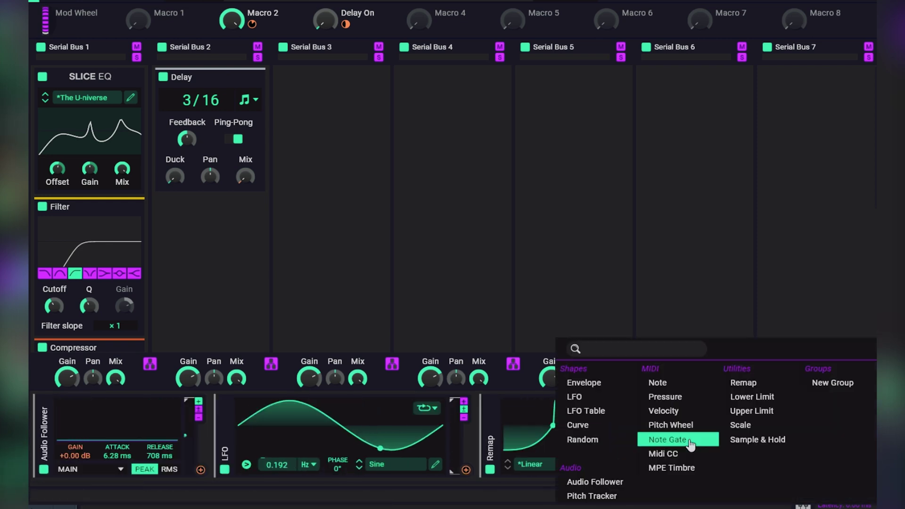
left_click(631, 414)
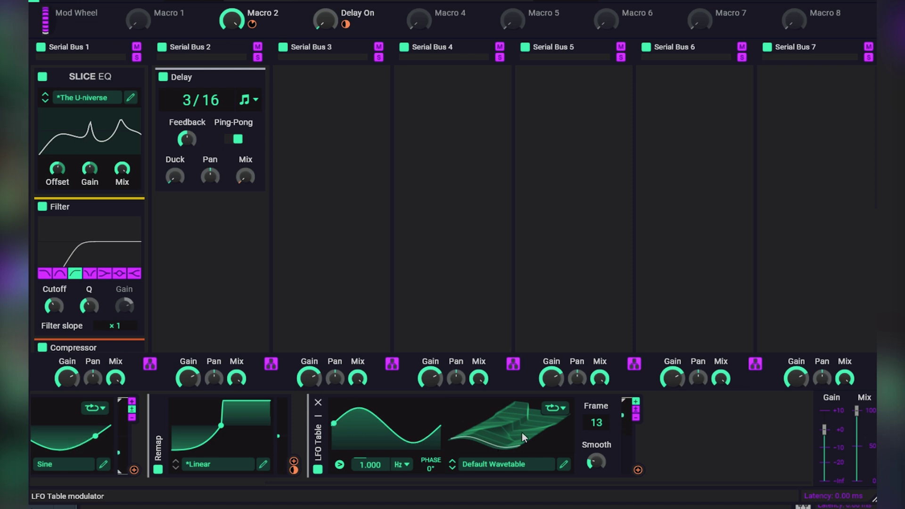
left_click(518, 466)
scroll(513, 366, "down", 1)
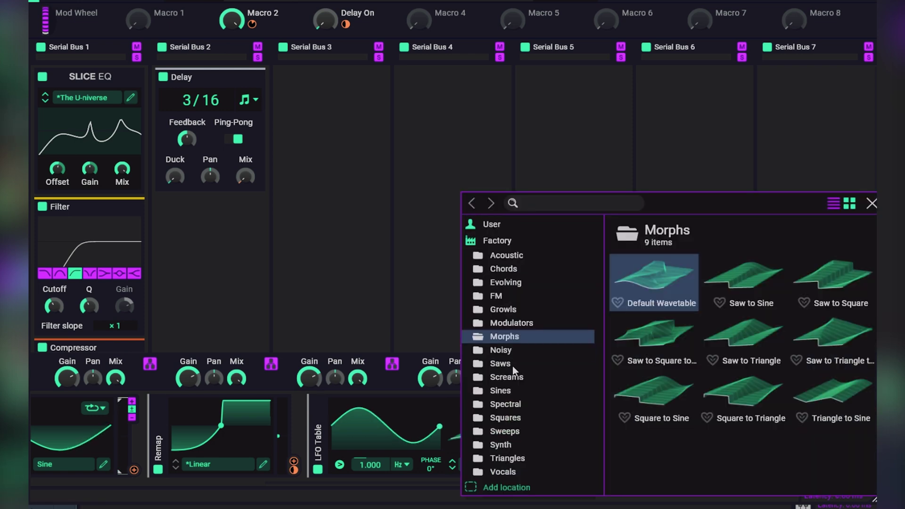
scroll(533, 320, "up", 1)
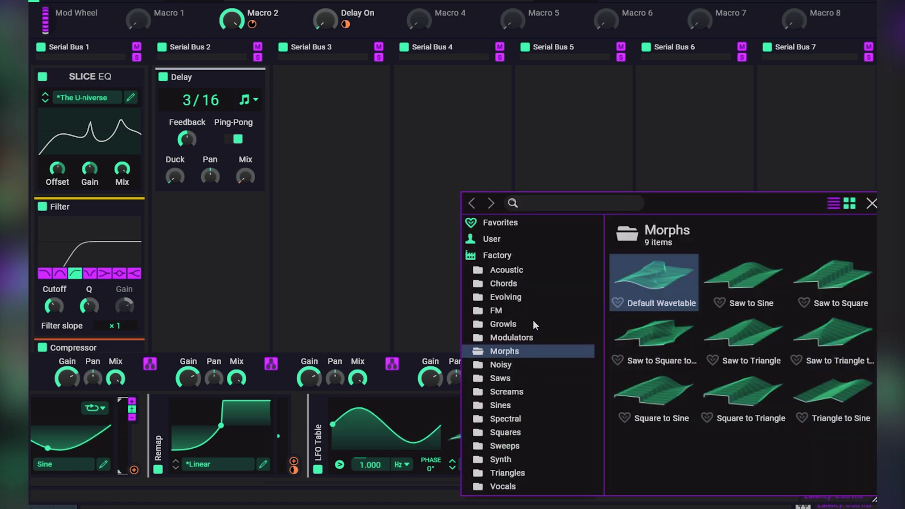
scroll(542, 351, "down", 1)
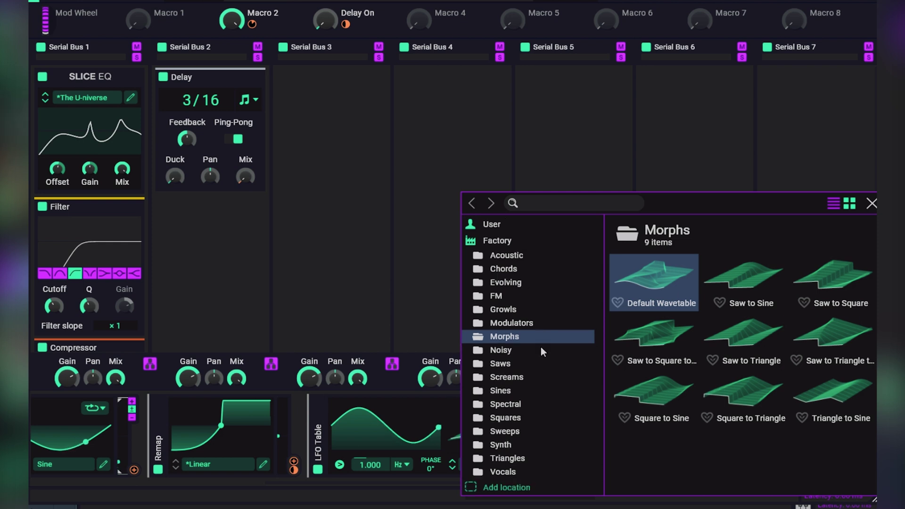
left_click(505, 404)
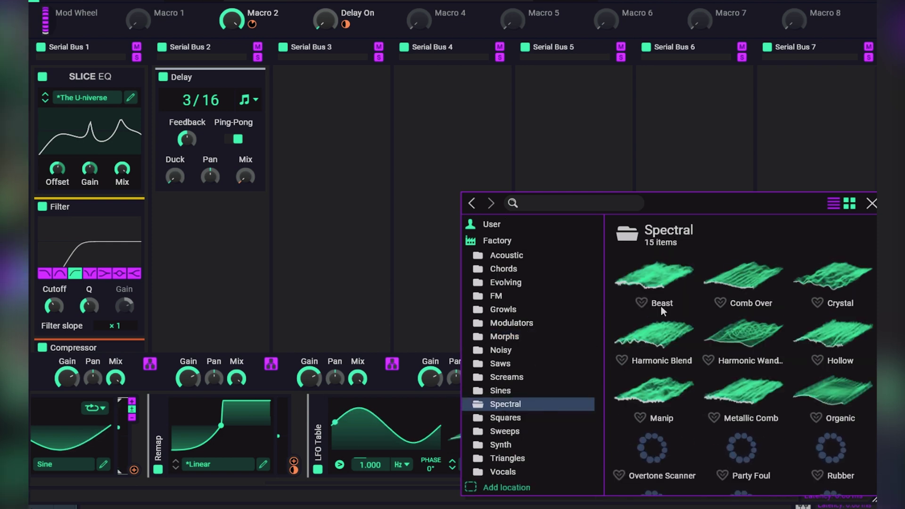
left_click(672, 274)
key("Escape")
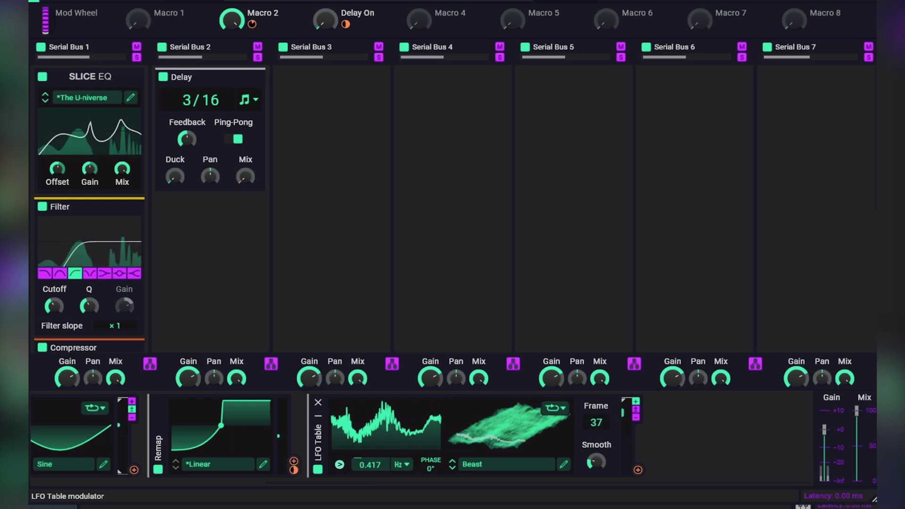
Modulate the Slice EQ's Offset with the LFO Table, adjusting its smoothing and setting its rate to about 0.465 Hz
left_click_drag(596, 461, 595, 454)
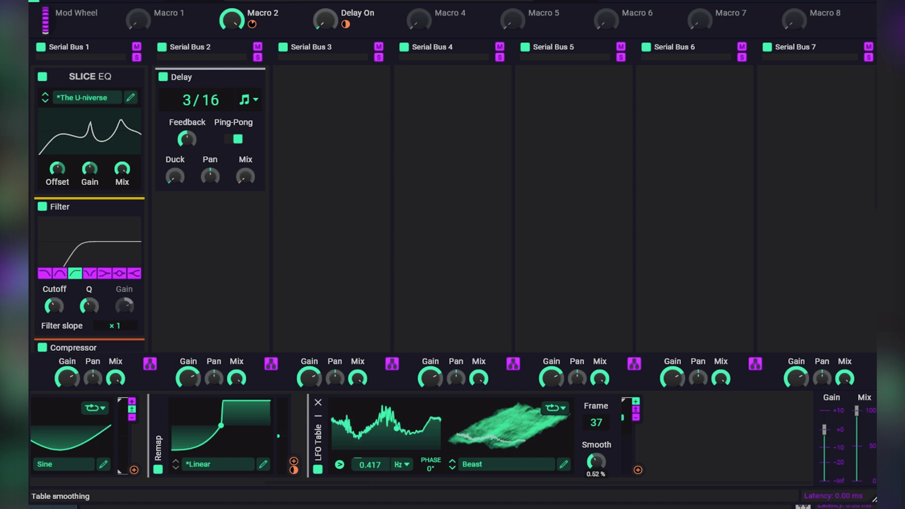
left_click(638, 471)
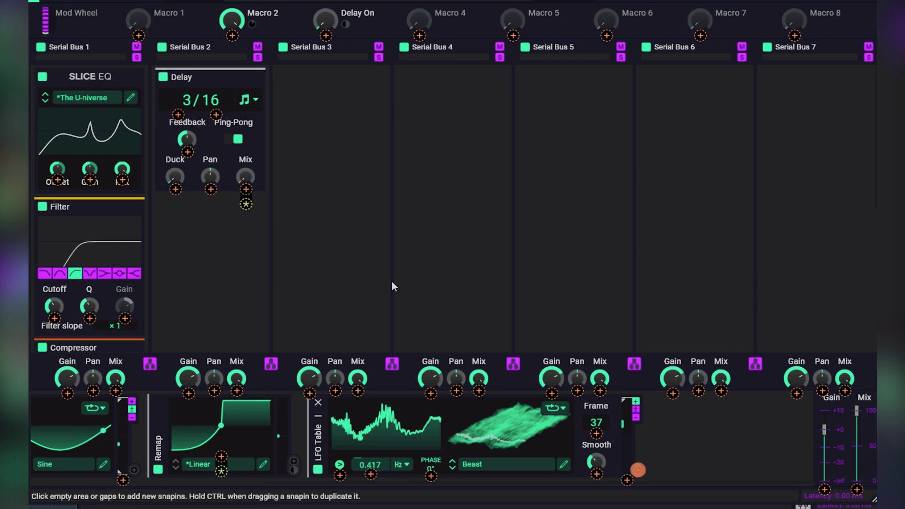
left_click(57, 180)
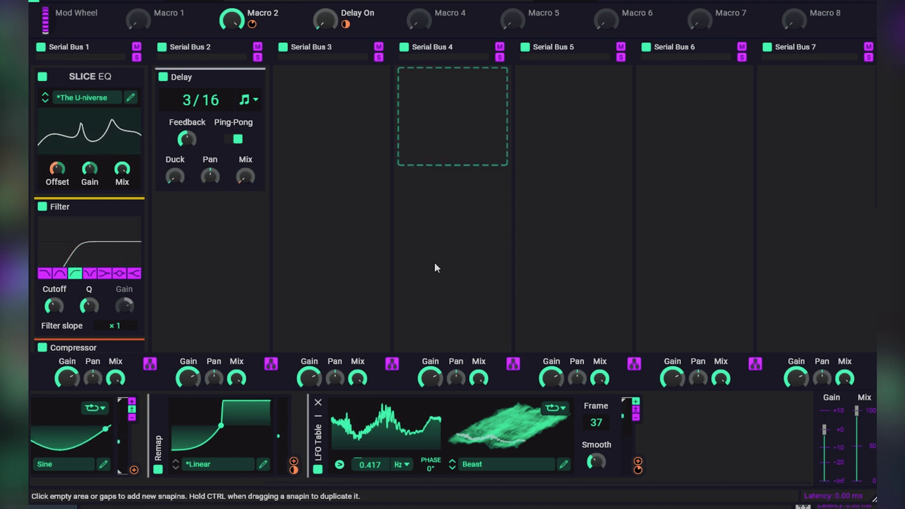
mouse_move(370, 464)
left_mouse_down()
mouse_move(370, 448)
mouse_move(370, 467)
left_mouse_up()
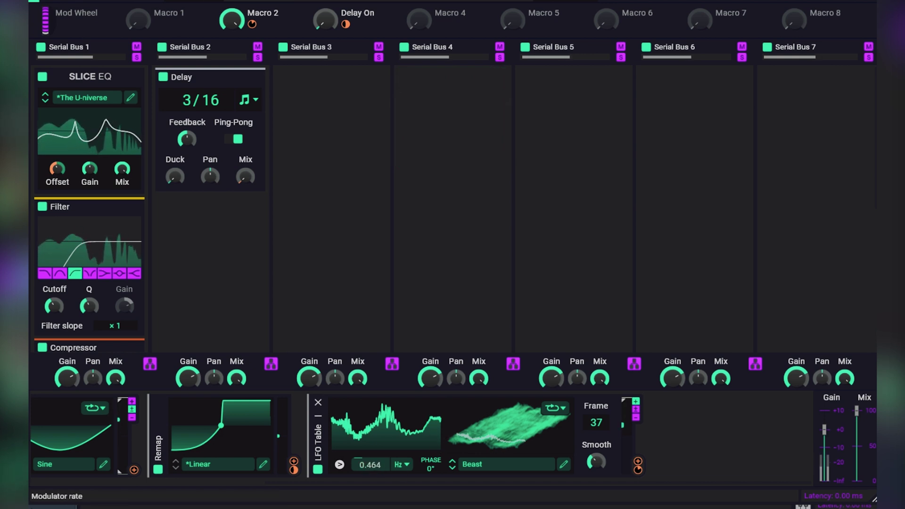
left_click_drag(596, 462, 600, 454)
Try higher and lower Slice EQ Offset settings, including about -43 semitones, and adjust the Filter's Cutoff
left_click_drag(57, 168, 65, 178)
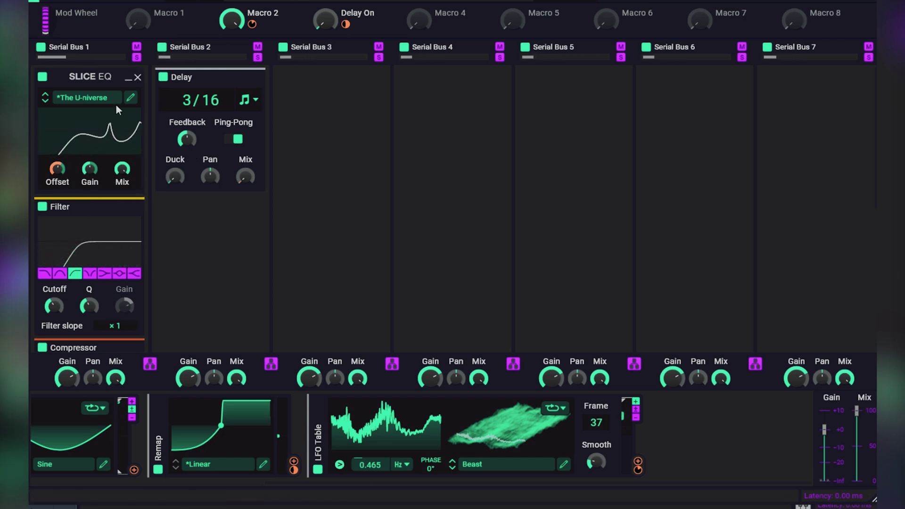
mouse_move(54, 307)
left_mouse_down()
mouse_move(60, 319)
mouse_move(58, 299)
left_mouse_up()
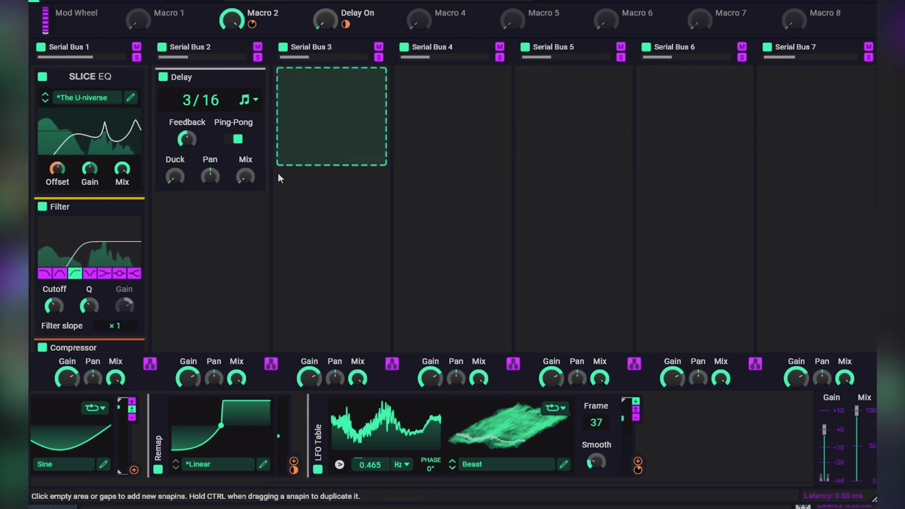
left_click_drag(57, 169, 57, 193)
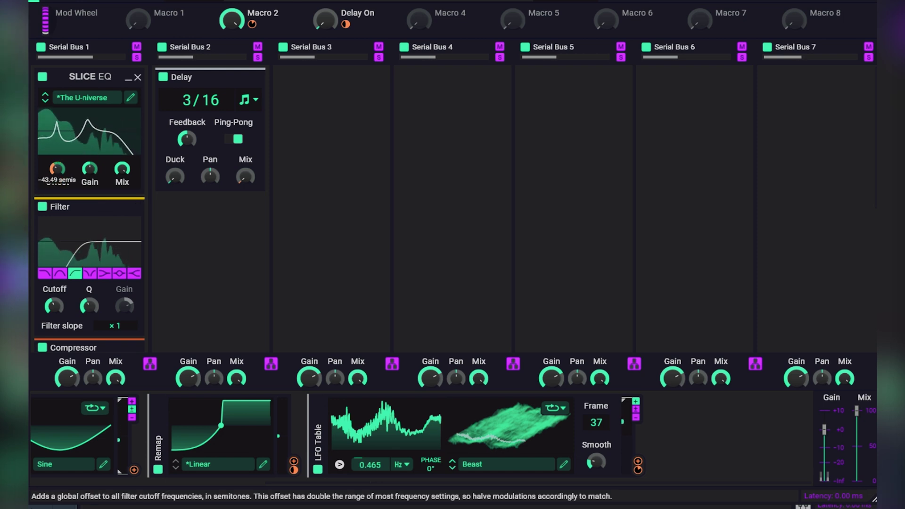
mouse_move(54, 306)
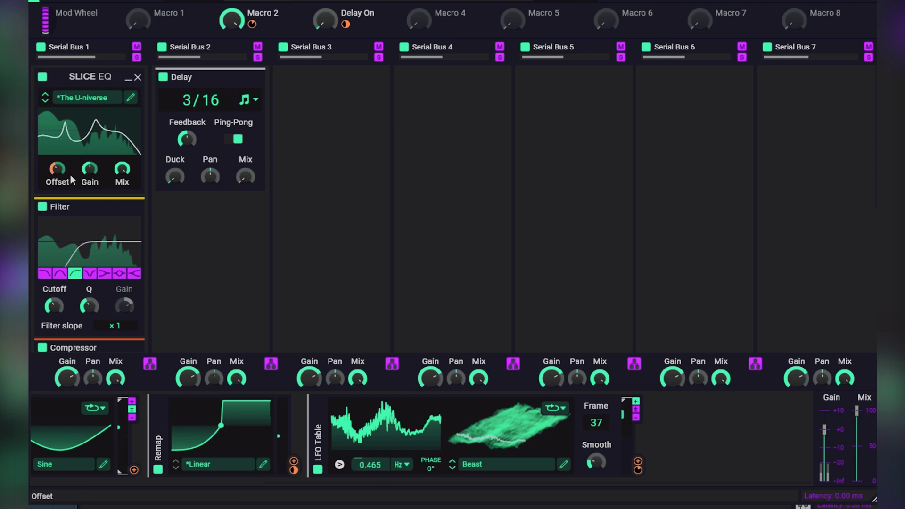
left_click_drag(57, 169, 57, 160)
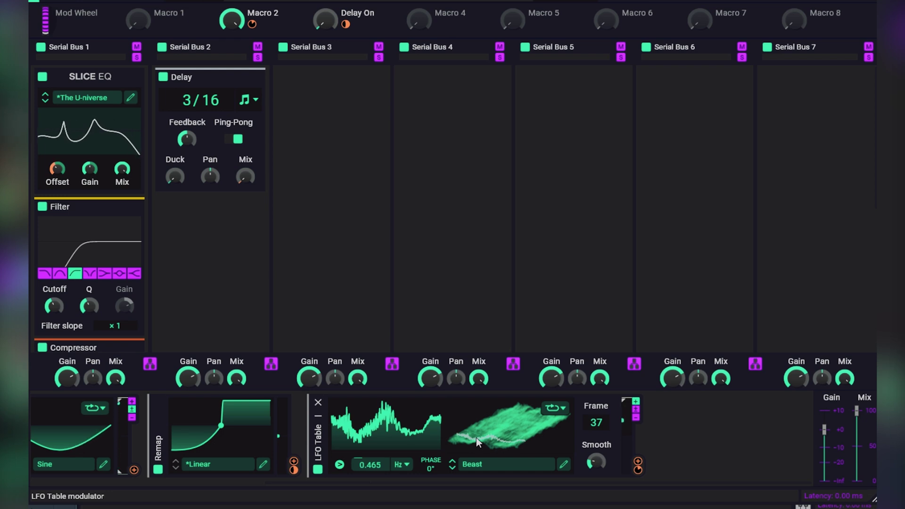
Replace the LFO Table's wavetable with Hollow from the Spectral folder
left_click(487, 467)
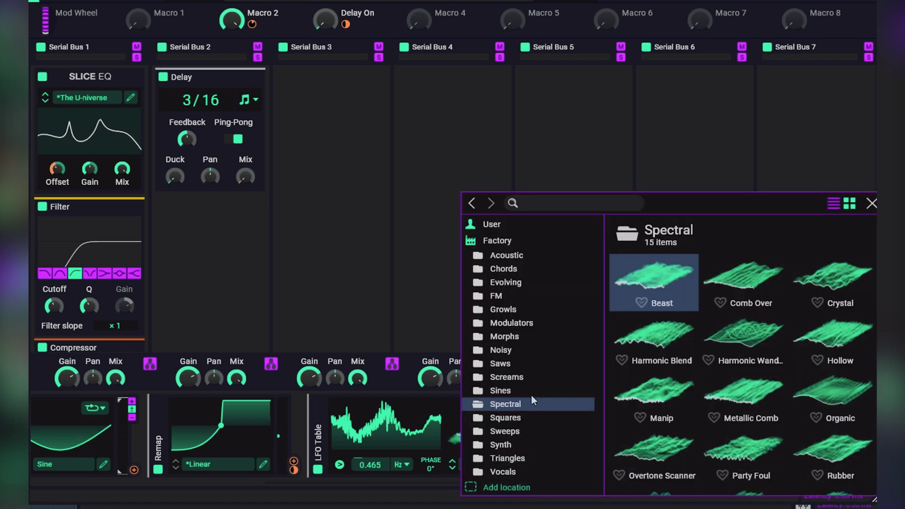
left_click(832, 336)
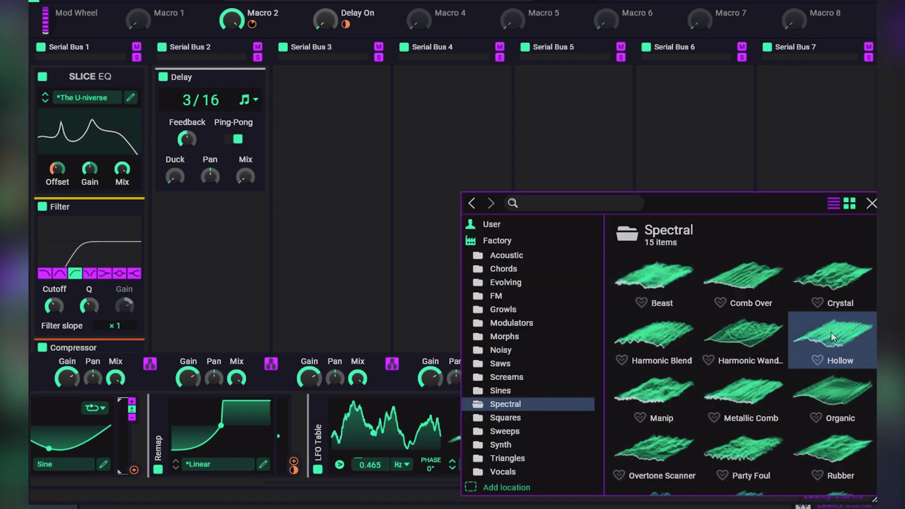
left_click(862, 204)
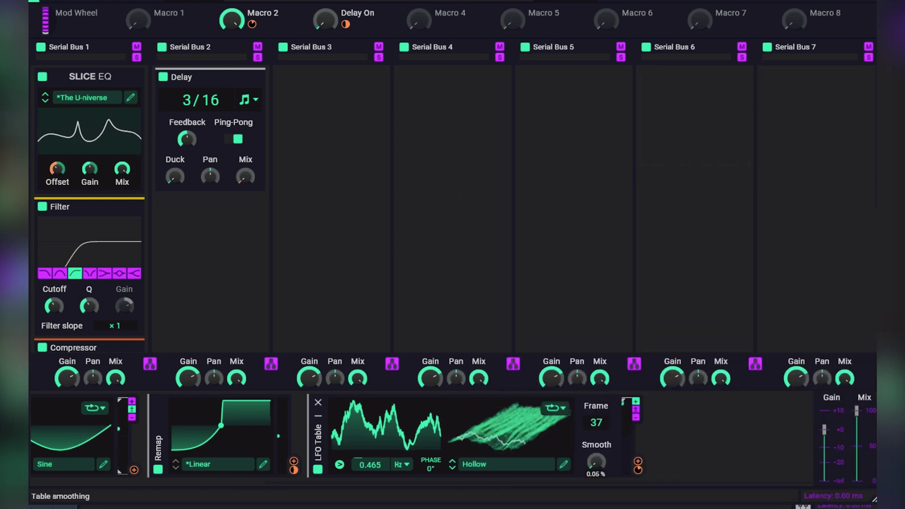
Raise the LFO Table's smoothing and switch its rate to the tempo-synced value 4/16
left_click_drag(596, 462, 596, 457)
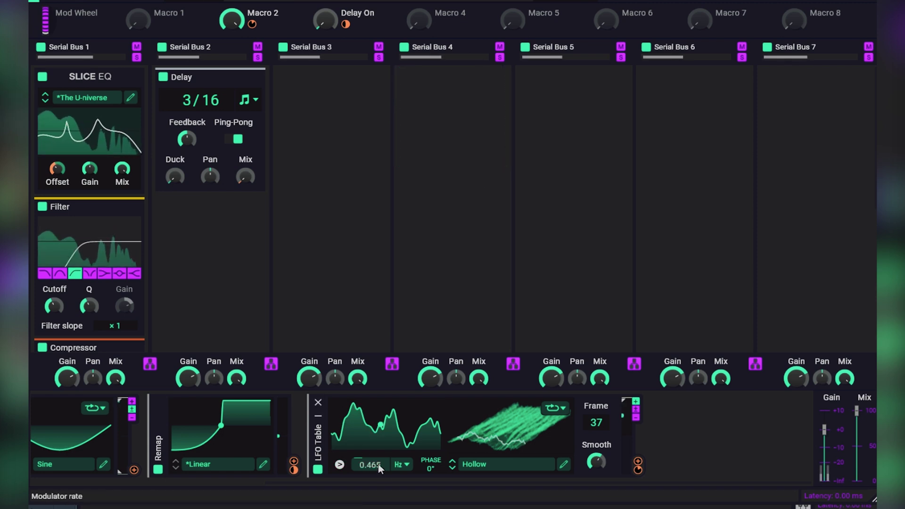
left_click(402, 465)
left_click(424, 478)
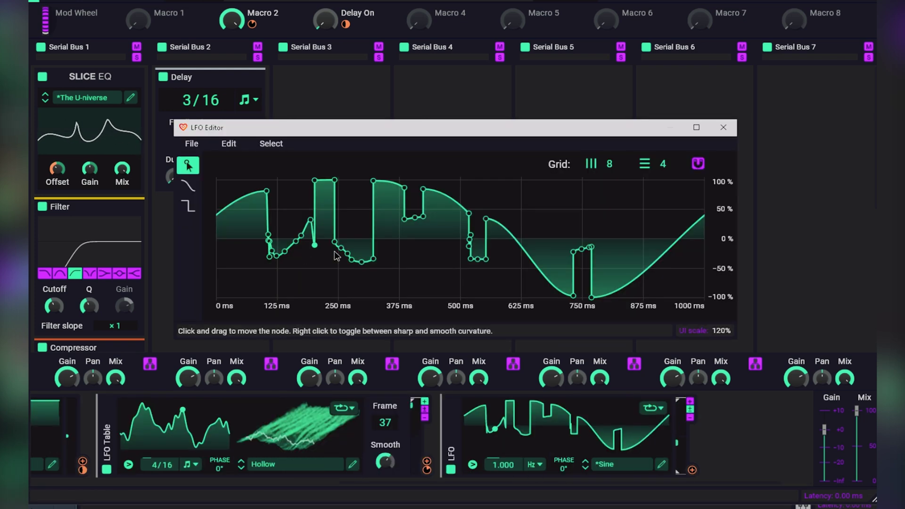
Redraw parts of the extra LFO's waveform with curve nodes in the LFO Editor, and remove that LFO modulator
left_click(189, 186)
left_click(265, 257)
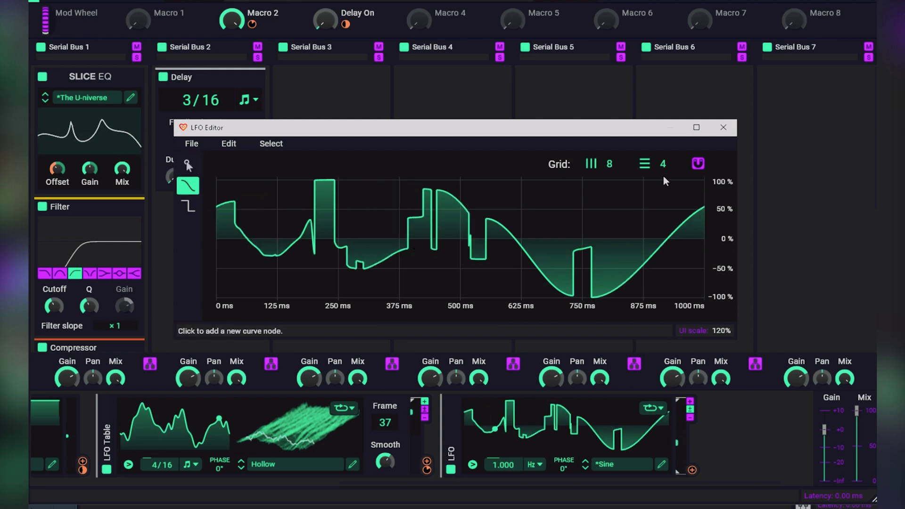
left_click(723, 128)
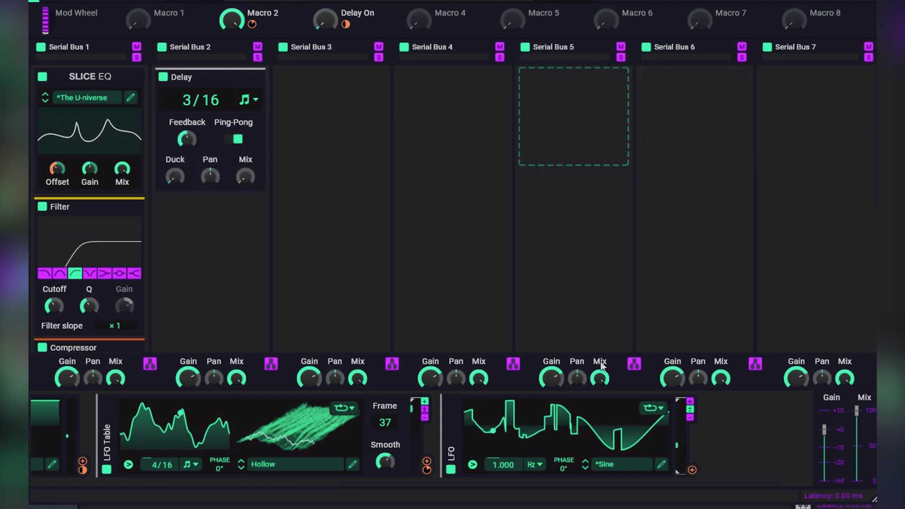
left_click(450, 402)
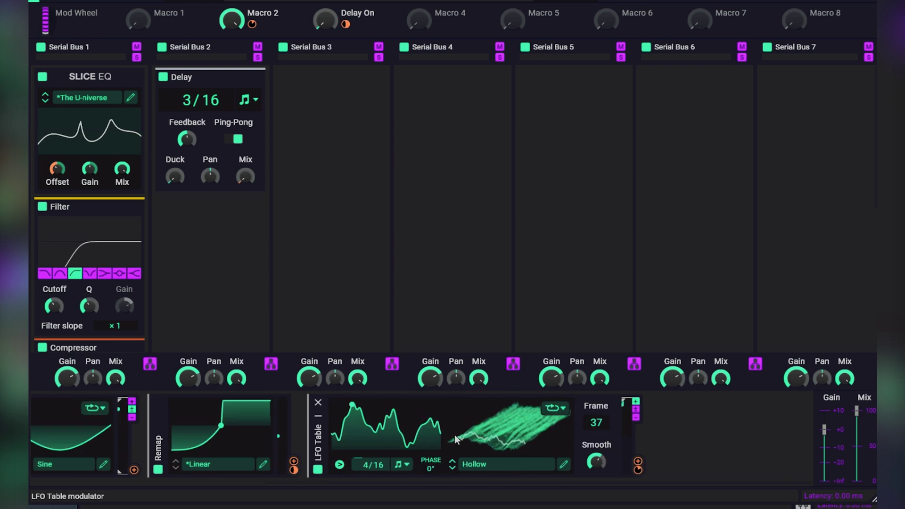
Turn the LFO Table's smoothing down to minimum and add a Gain effect below the Delay on Serial Bus 2
mouse_move(597, 462)
mouse_move(596, 462)
left_mouse_down()
mouse_move(596, 453)
mouse_move(597, 464)
left_mouse_up()
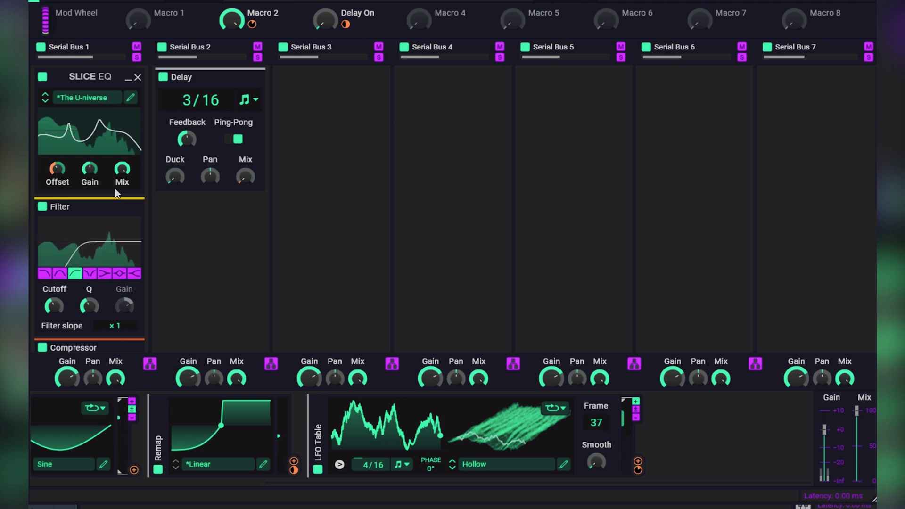
left_click(225, 236)
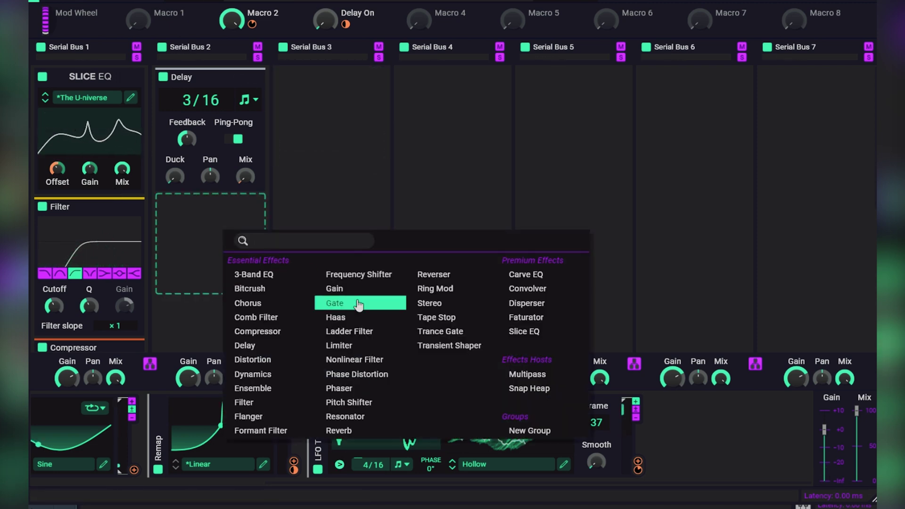
left_click(356, 288)
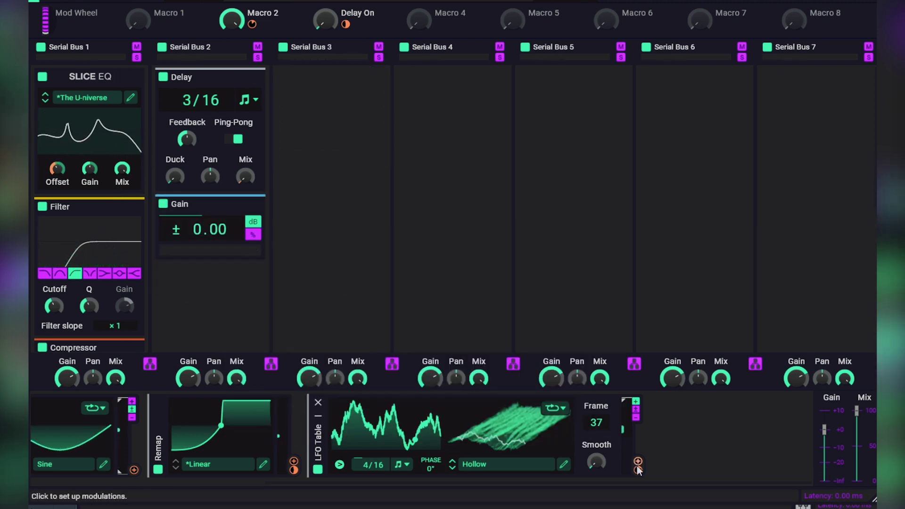
Set the Gain effect to 0.0 % in percent mode and modulate it with the LFO Table instead of the Slice EQ's Offset
left_click_drag(230, 234, 231, 283)
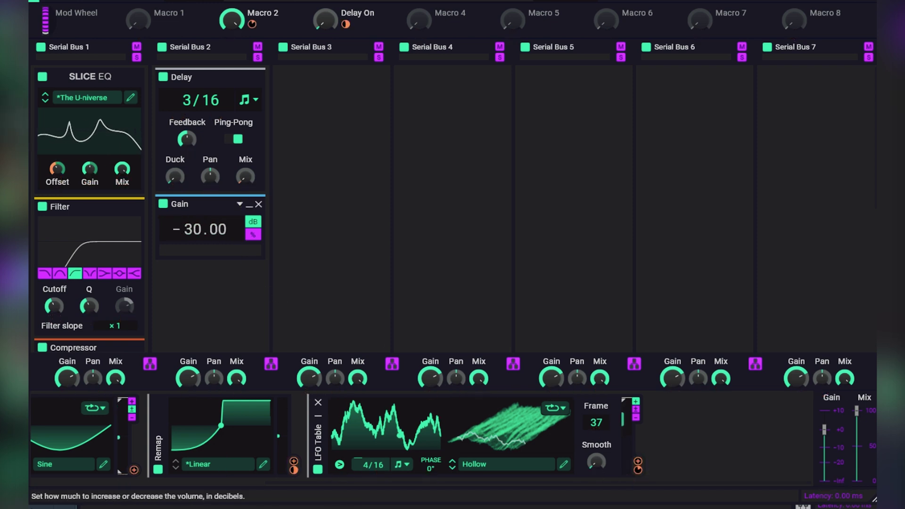
left_click(251, 236)
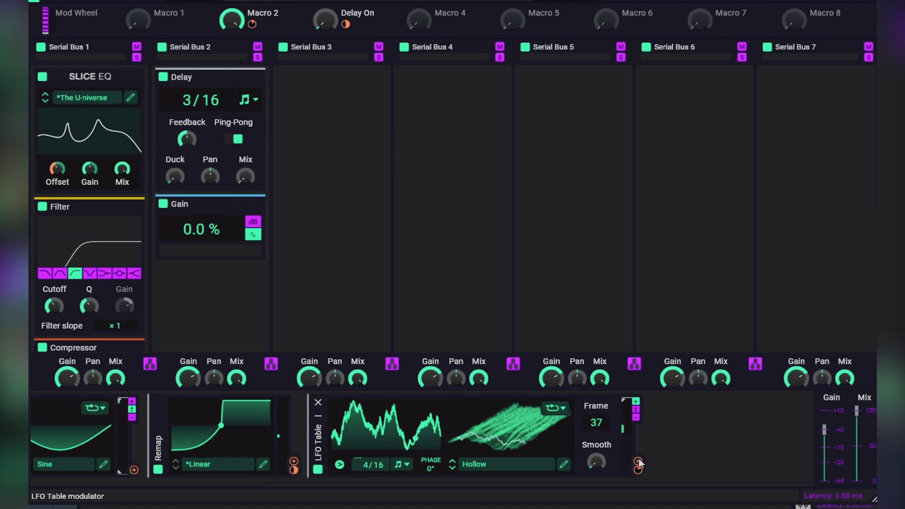
left_click_drag(637, 466, 203, 243)
left_click_drag(139, 244, 57, 170)
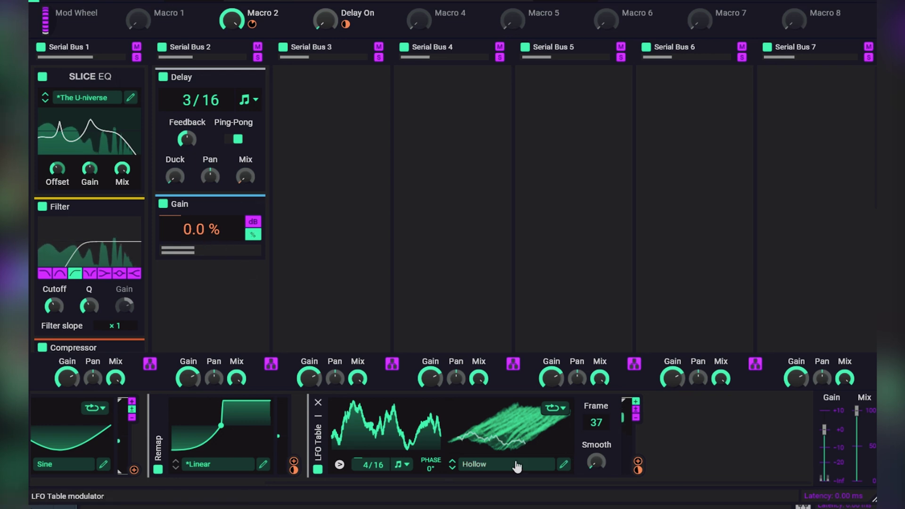
Switch the LFO Table to the Manip wavetable and route it to the Slice EQ's Offset again
left_click_drag(596, 462, 596, 460)
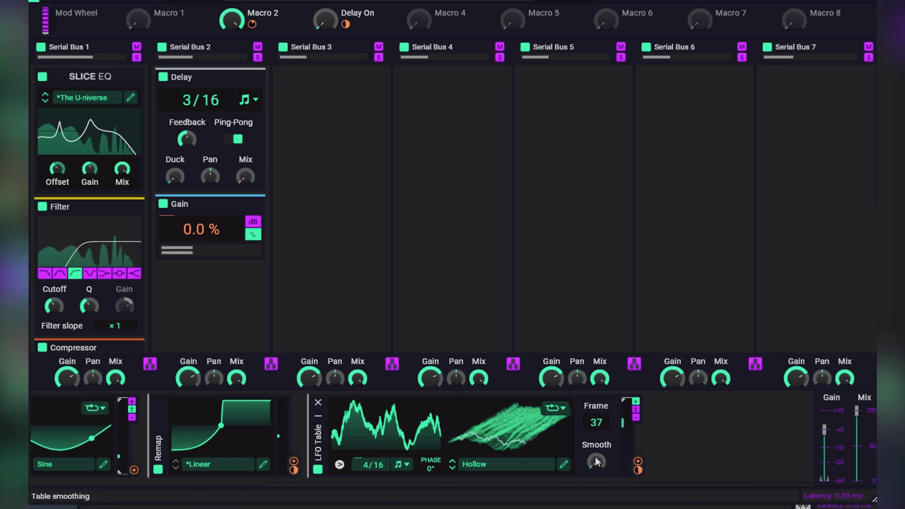
left_click(452, 469)
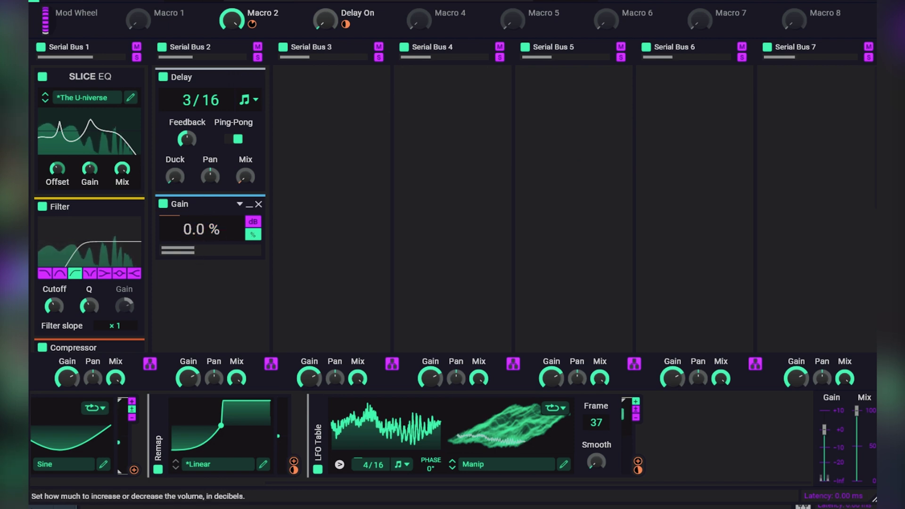
mouse_move(57, 169)
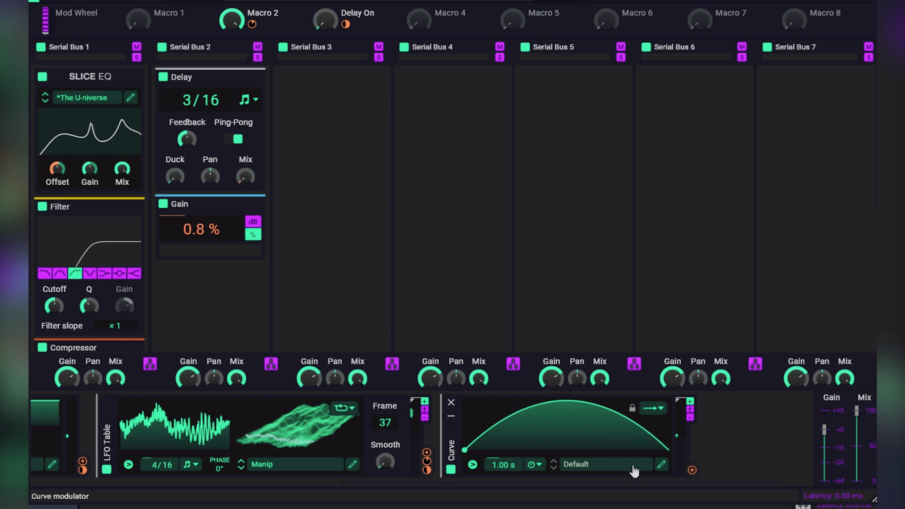
Reshape the Curve modulator to fall from 100 % to 0 %, rise to about 75 %, dip, and end near 60 % at 1.36 s
left_click(662, 465)
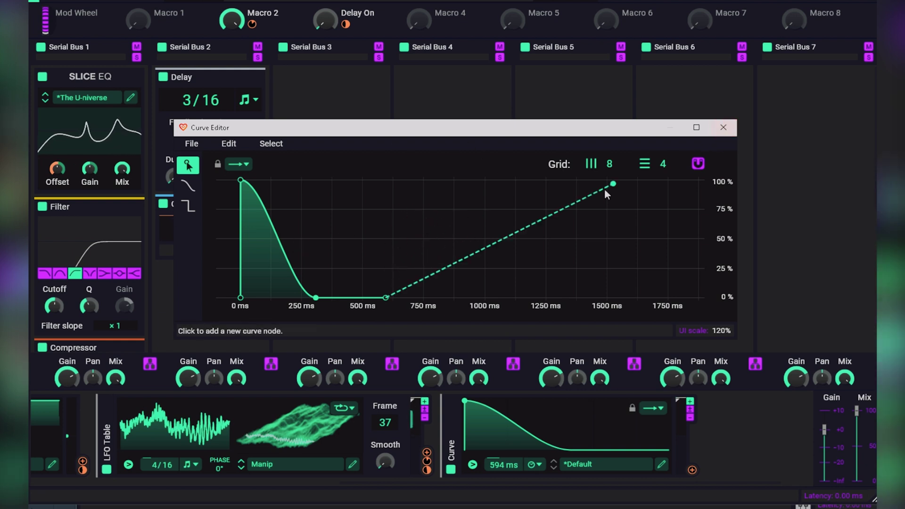
left_click(443, 207)
left_click(483, 226)
left_click(516, 271)
left_click(569, 257)
left_click(572, 228)
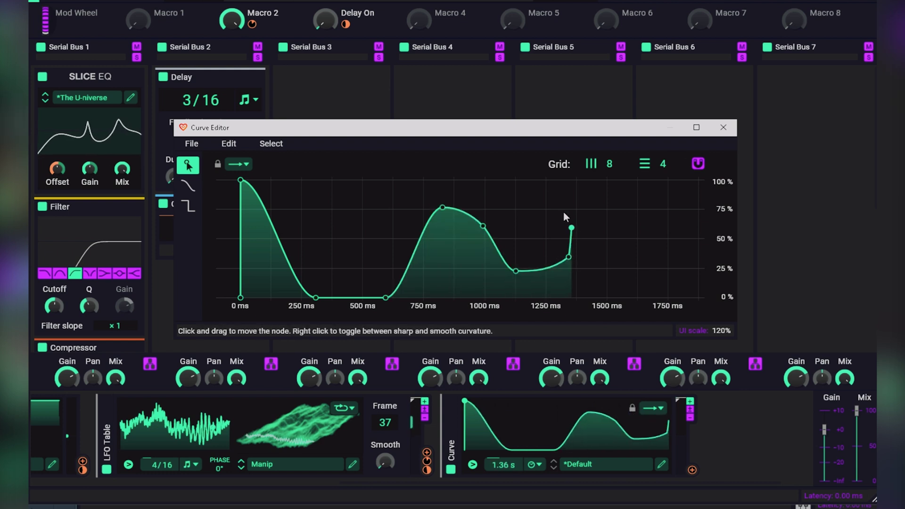
Reshape the second half of the curve into two decays falling from 100 % to 0 %, starting near 600 ms and 750 ms
left_click_drag(442, 207, 386, 179)
left_click_drag(424, 278, 421, 312)
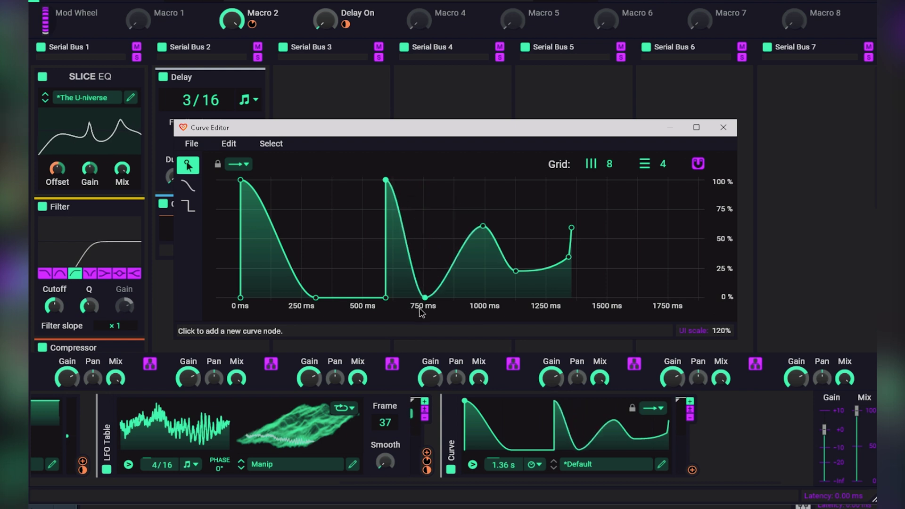
left_click_drag(483, 227, 423, 180)
left_click(471, 229)
left_click_drag(471, 228, 485, 298)
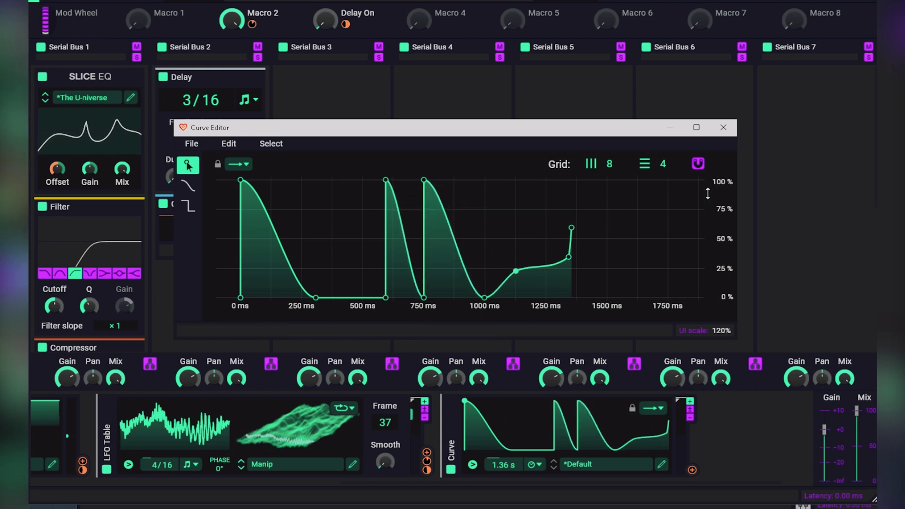
Sync the Curve modulator to the tempo at 4/16 and shape decays from 100 % to 0 % starting at 1/16 and about 2/16
left_click(535, 465)
left_click(556, 479)
left_click_drag(316, 297, 302, 180)
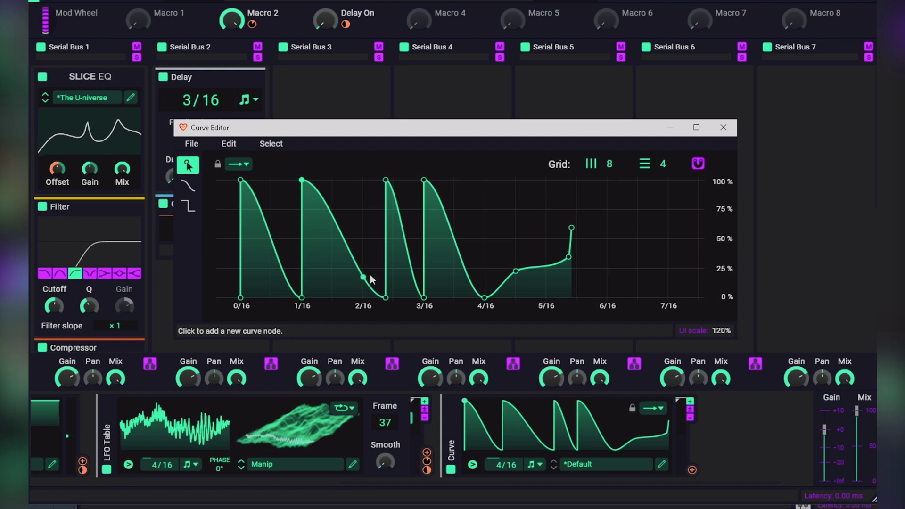
left_click_drag(386, 298, 362, 297)
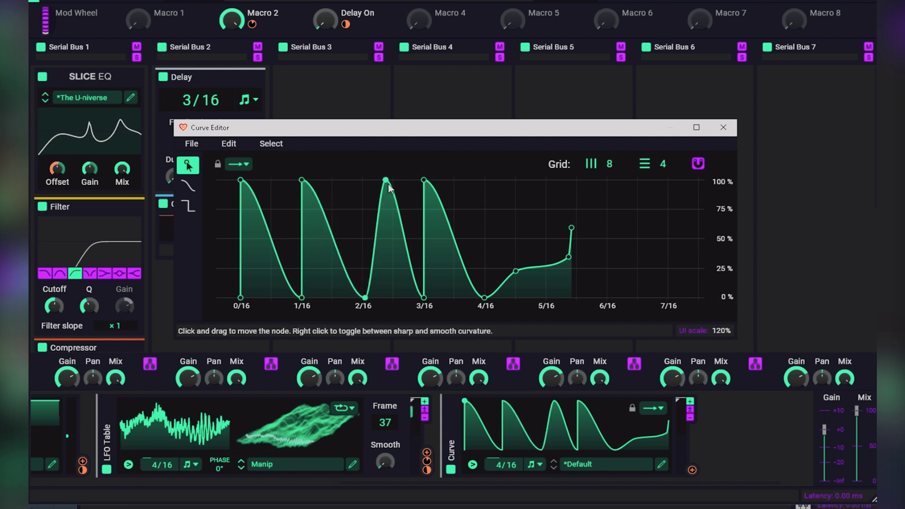
left_click_drag(386, 180, 365, 179)
Set the curve's loop mode to Infinite and route the Curve modulator to the Slice EQ's Offset
left_click(238, 164)
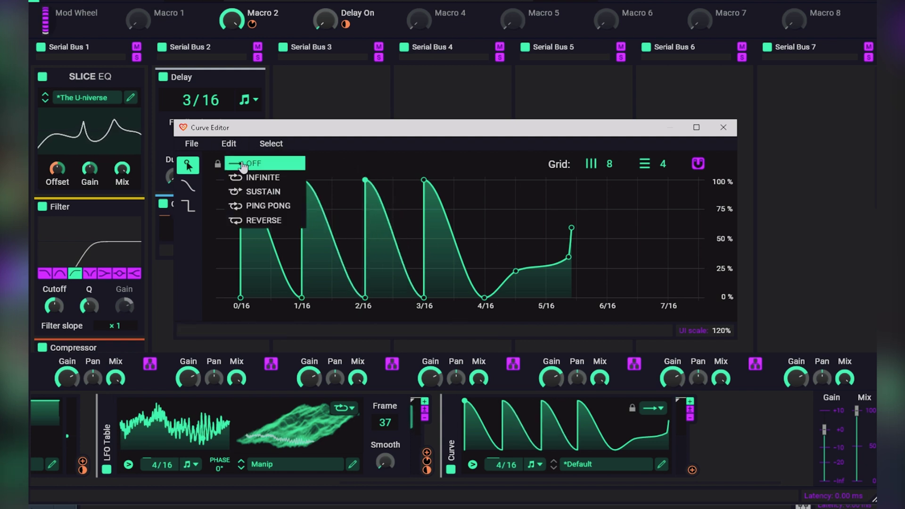
left_click(275, 178)
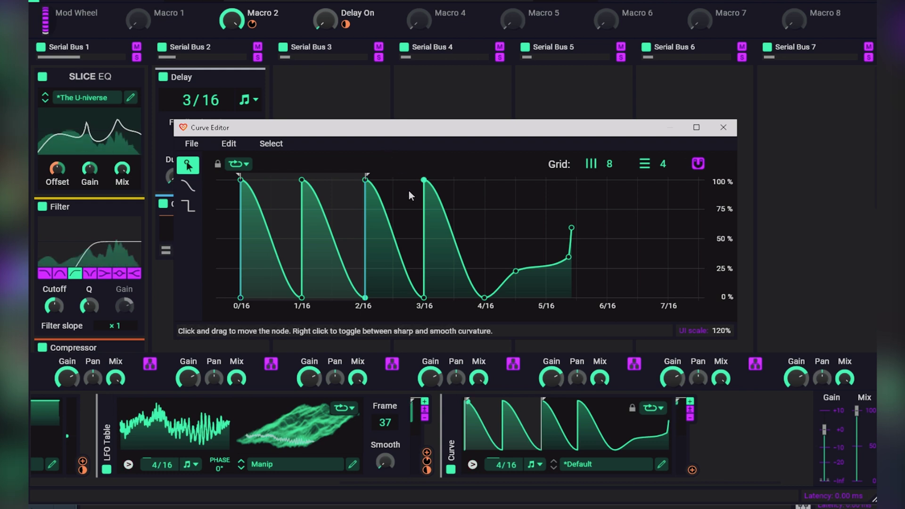
left_click(692, 470)
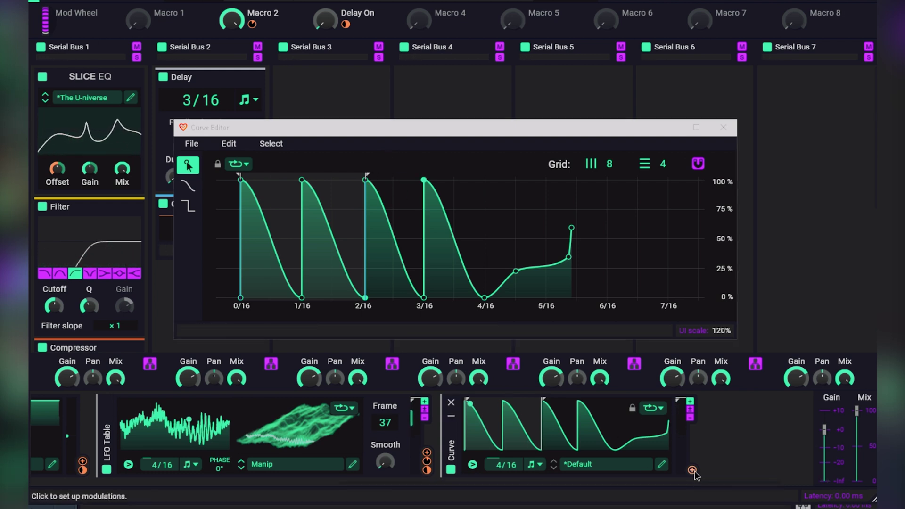
left_click_drag(284, 124, 397, 78)
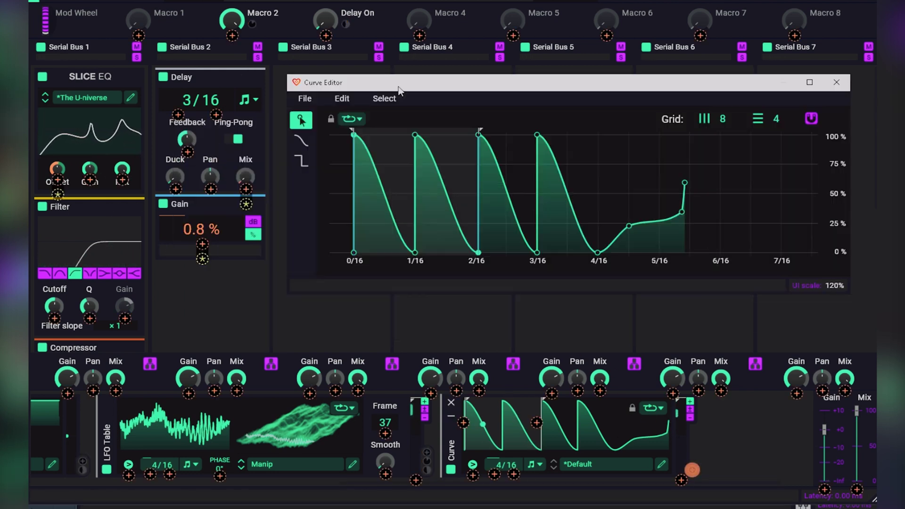
left_click(57, 179)
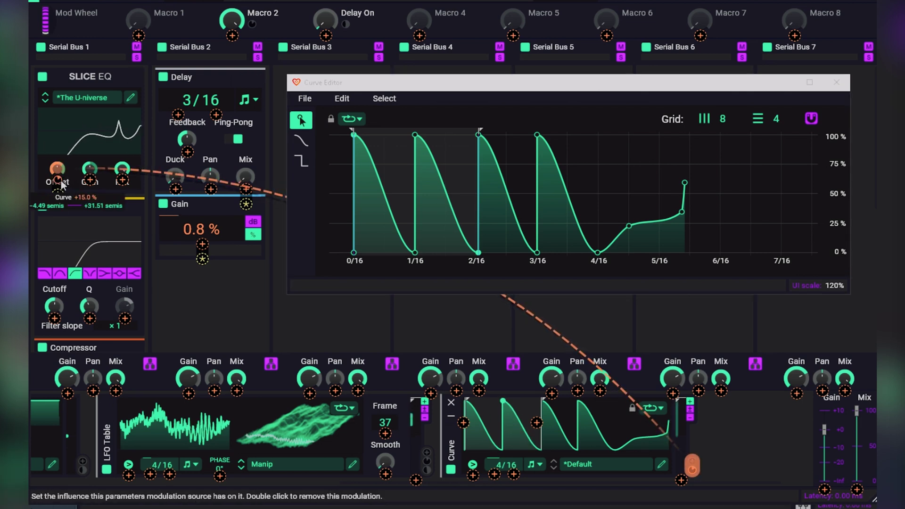
left_click(60, 193)
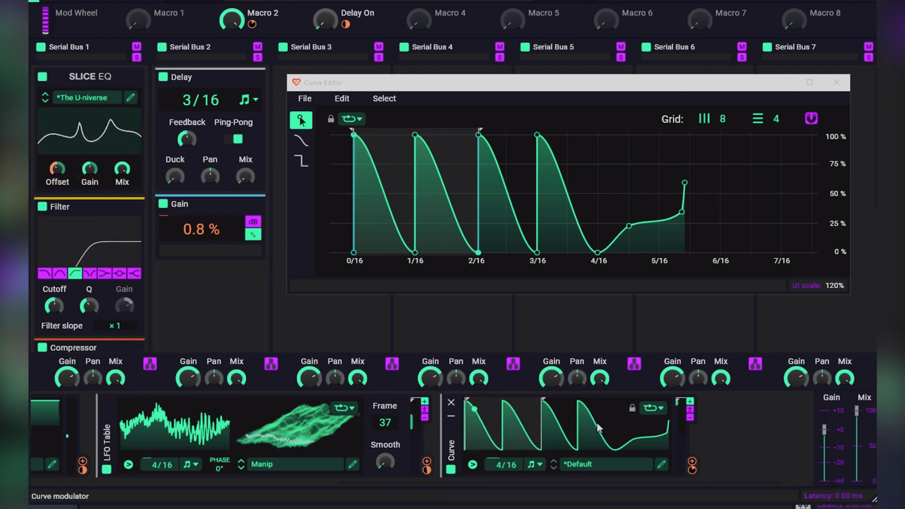
Set the Curve rate to 16/16, extend the loop end to about 18/16, and raise the node there to about 80 %
left_click_drag(502, 462, 502, 420)
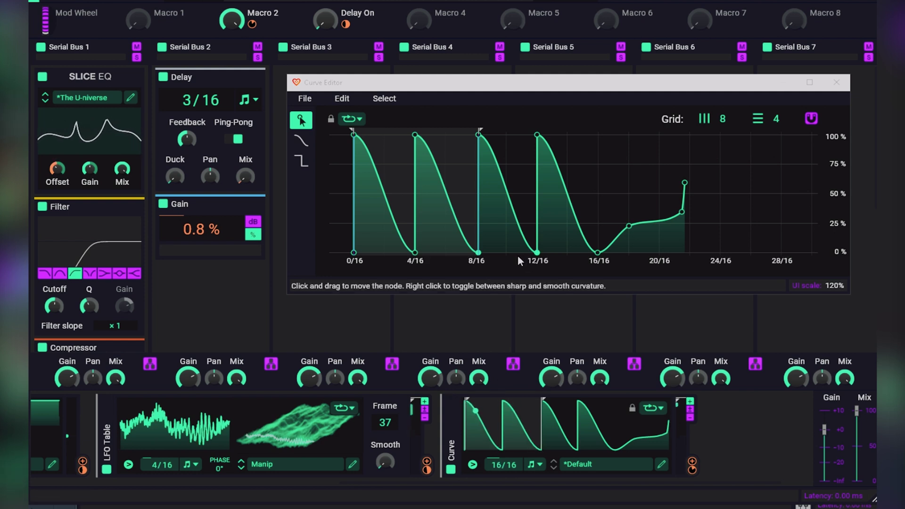
mouse_move(479, 165)
left_mouse_down()
mouse_move(608, 138)
mouse_move(635, 140)
left_mouse_up()
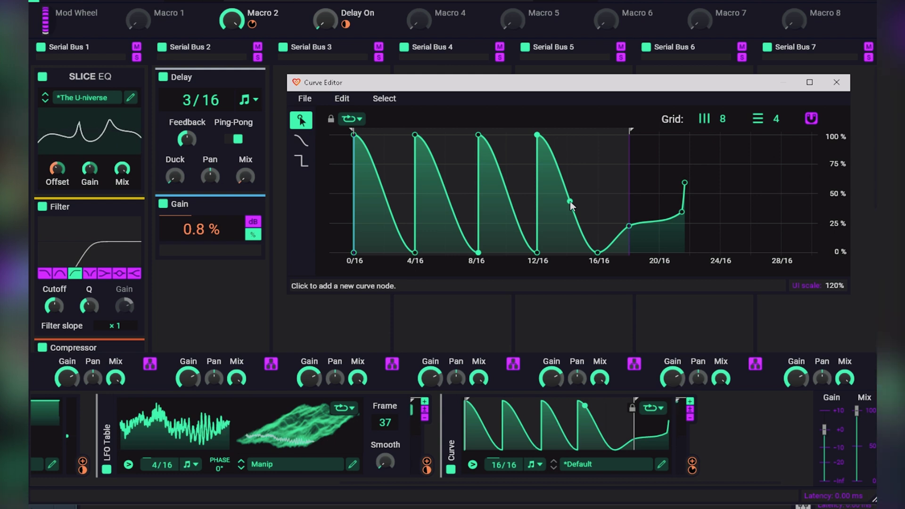
left_click_drag(629, 225, 630, 161)
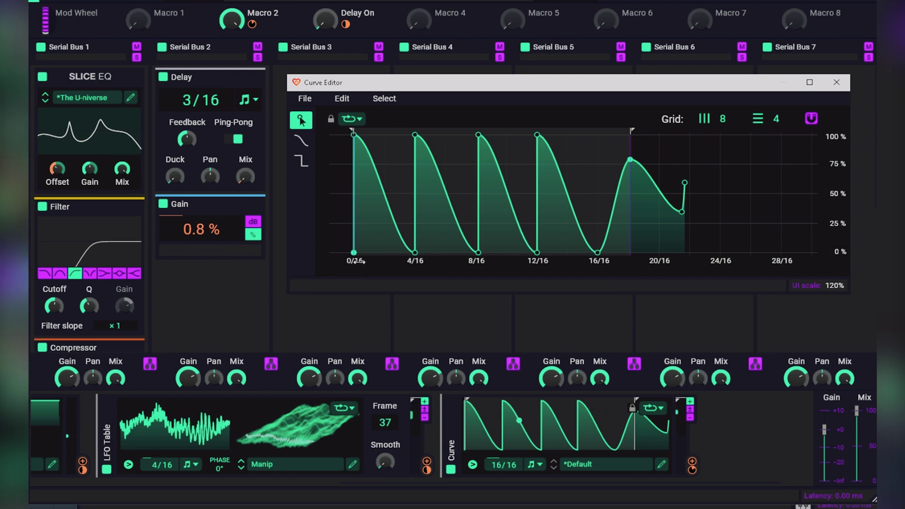
Enlarge the Curve Editor and fill the first 6/16 of the curve with shorter decays from 100 % to 0 % on a 32-division grid
left_click_drag(395, 189, 388, 252)
left_click_drag(726, 119, 616, 99)
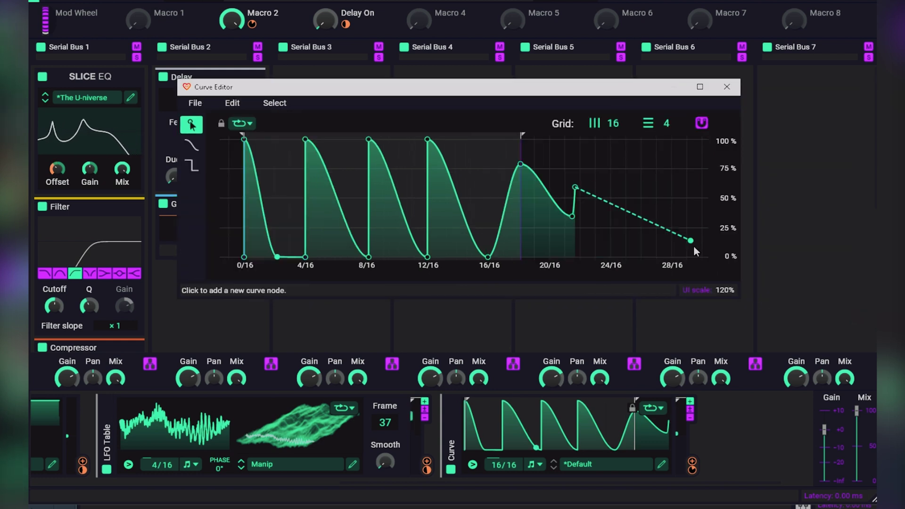
left_click_drag(741, 293, 764, 294)
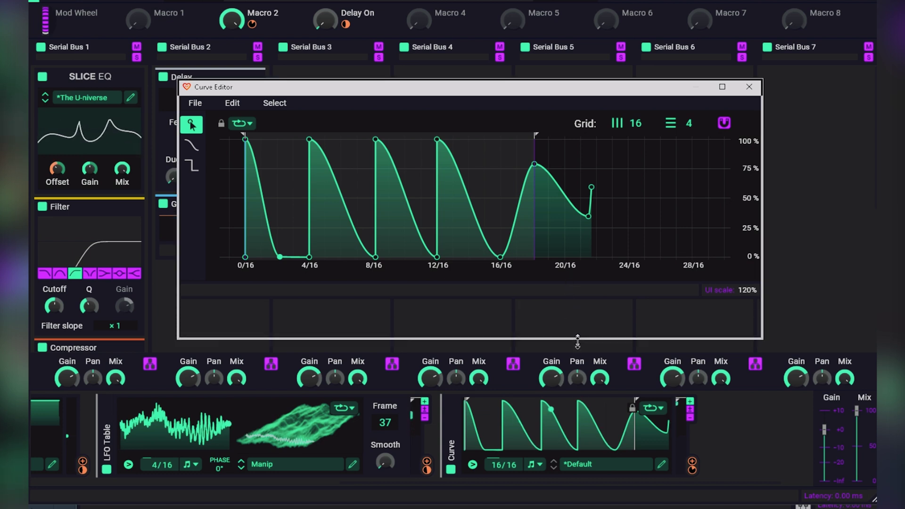
left_click_drag(567, 300, 567, 373)
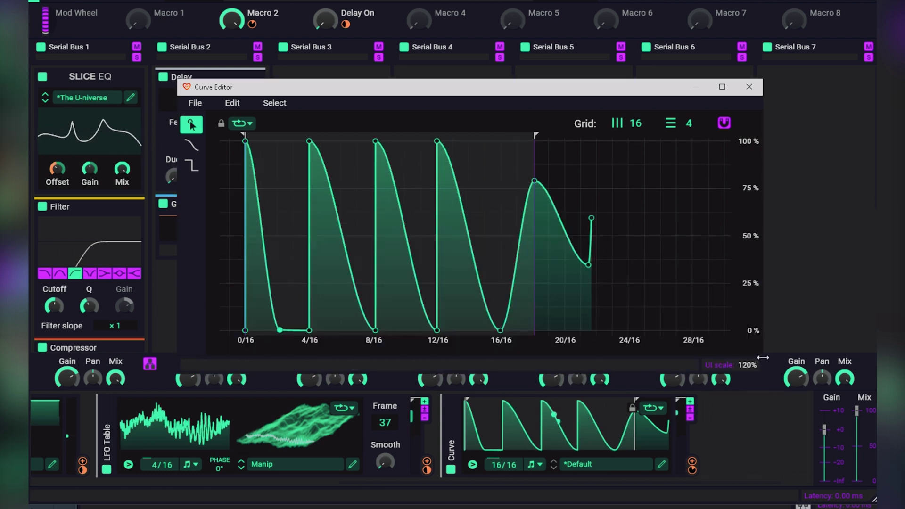
left_click_drag(763, 358, 812, 358)
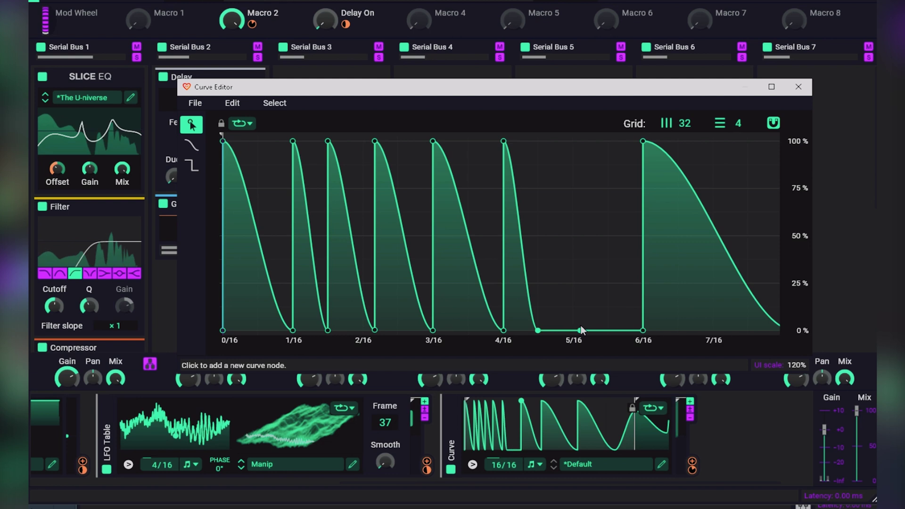
left_click_drag(580, 329, 536, 91)
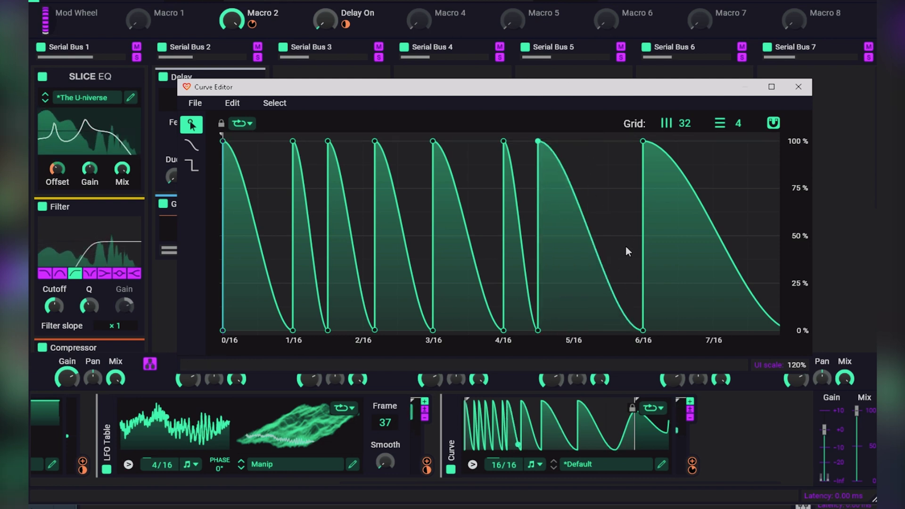
Extend the curve's loop end to about 20/16 and inspect the decays between 5/16 and 14/16
scroll(626, 246, "down", 5)
scroll(342, 242, "up", 3)
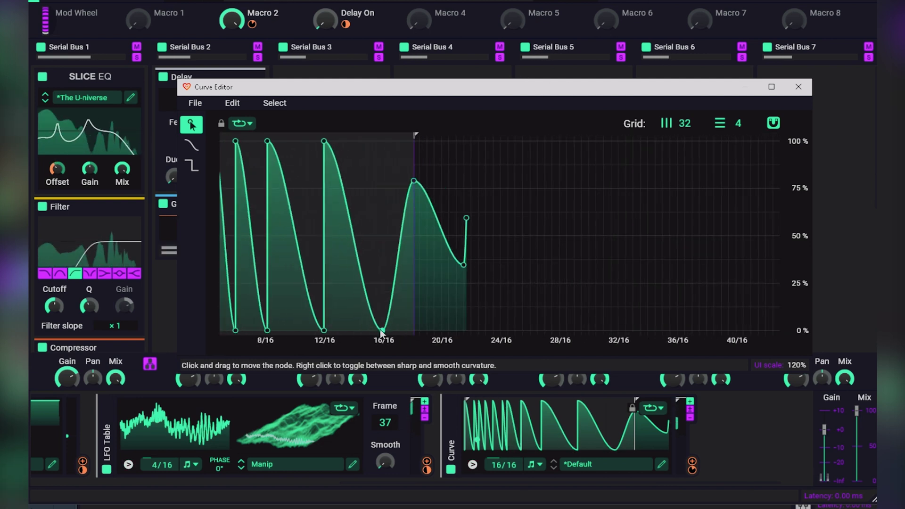
scroll(325, 287, "down", 2)
scroll(297, 268, "up", 3)
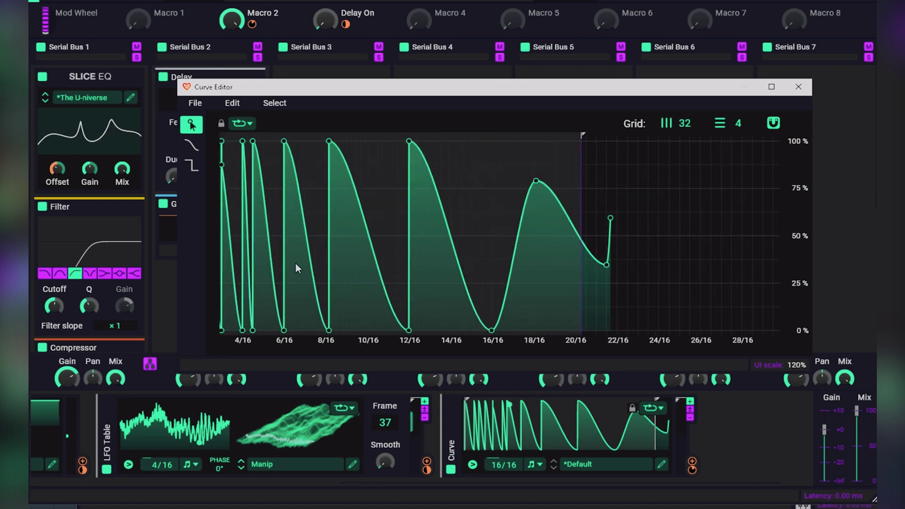
scroll(283, 246, "up", 3)
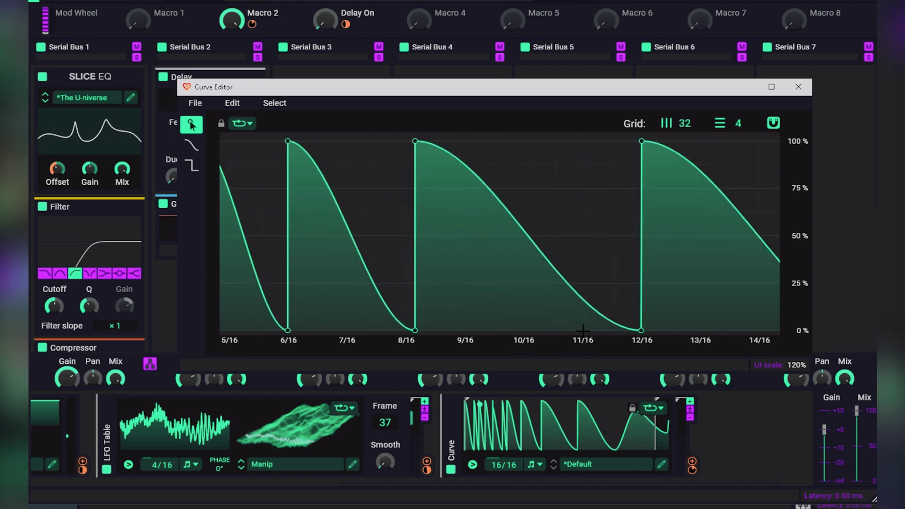
Add a Note Gate modulator after the Curve modulator
scroll(579, 326, "down", 3)
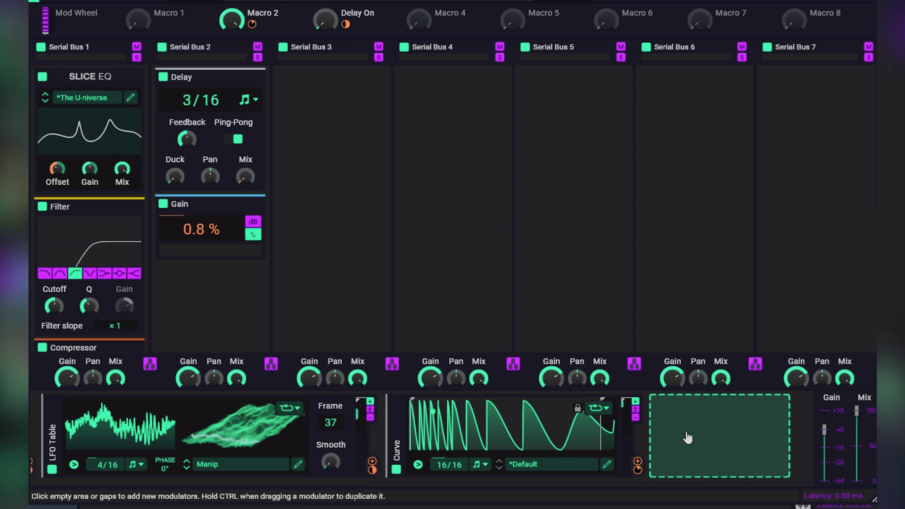
left_click(682, 415)
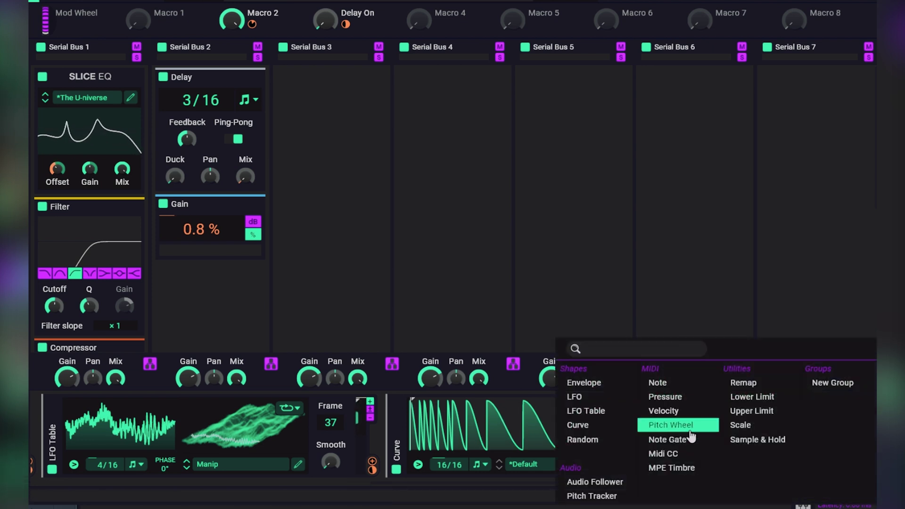
left_click(669, 377)
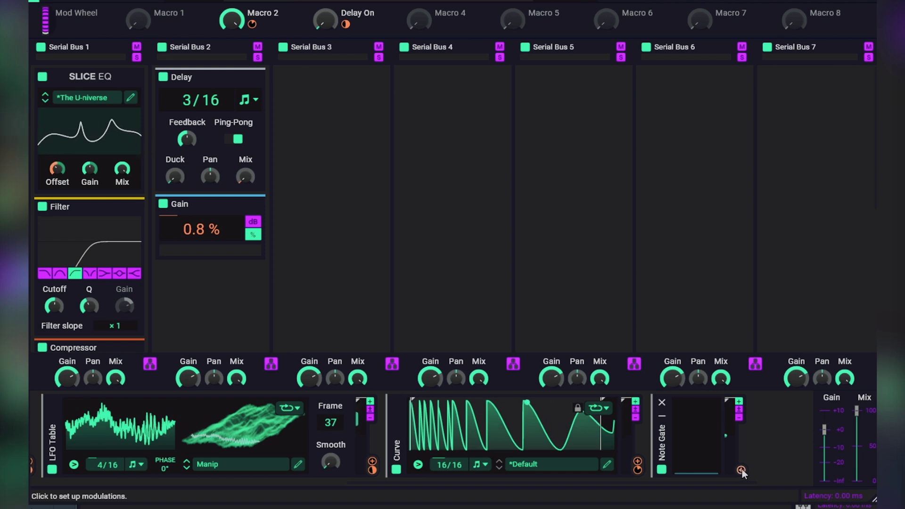
Add a Convolver effect below the Gain effect and move it to Serial Bus 3
left_click(246, 287)
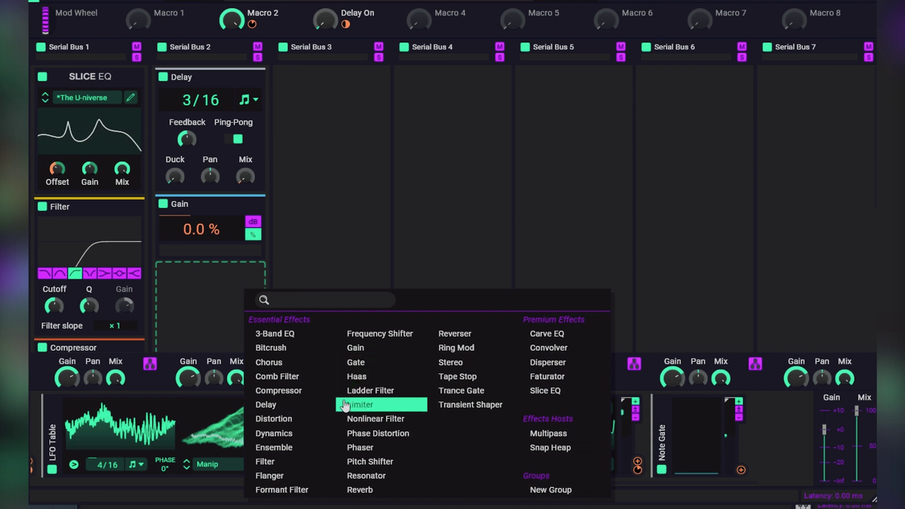
left_click(548, 348)
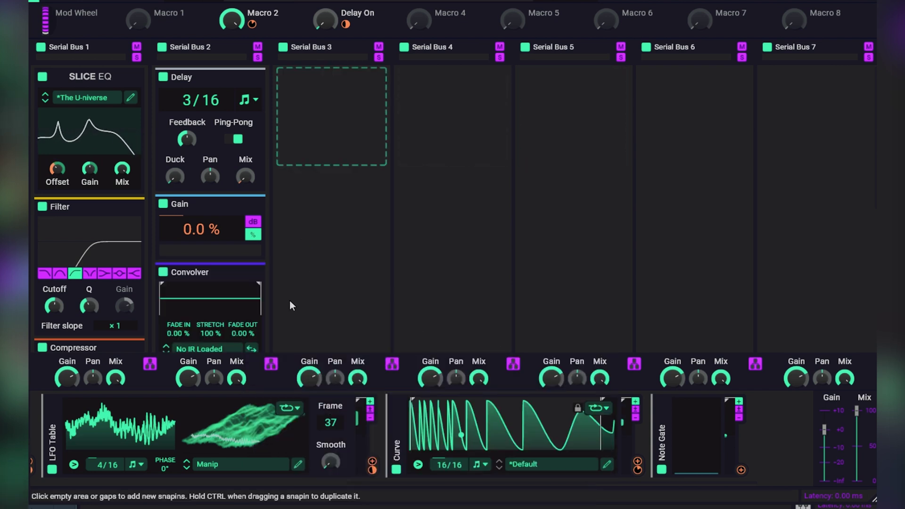
left_click_drag(215, 274, 336, 78)
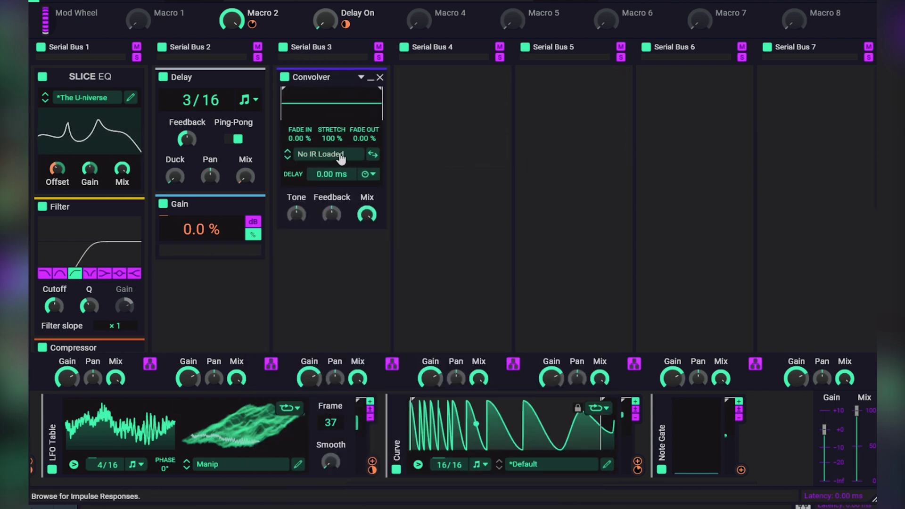
Load the Fusion impulse response from Eternia's Modern Reverbs folder into the Convolver and trim off its start
left_click(320, 154)
scroll(429, 406, "down", 2)
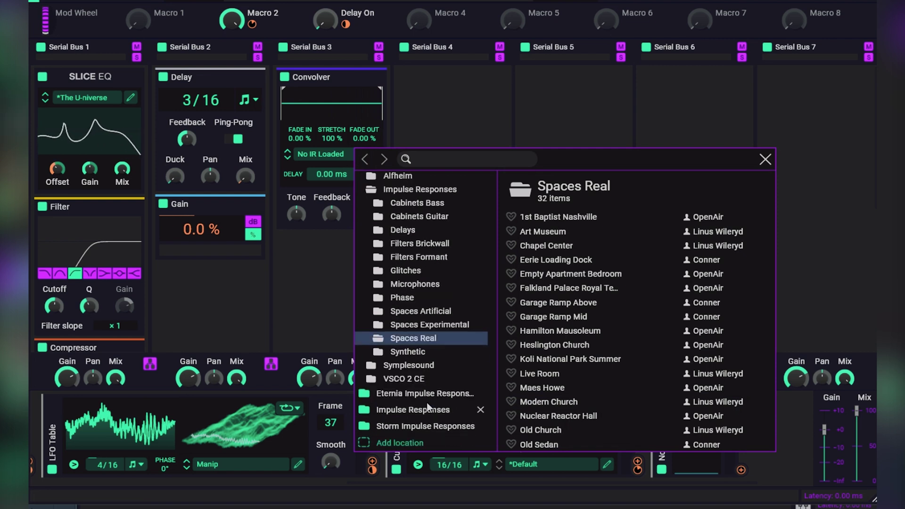
left_click(431, 394)
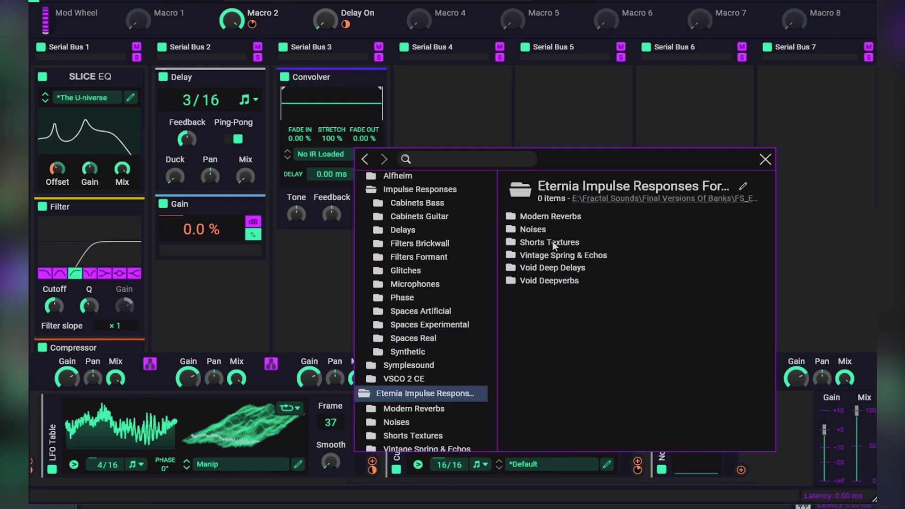
double_click(549, 217)
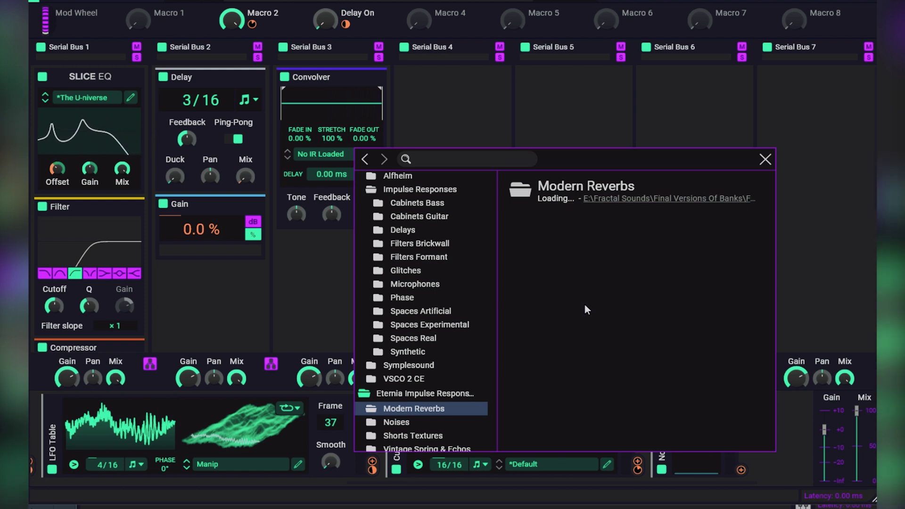
left_click(554, 258)
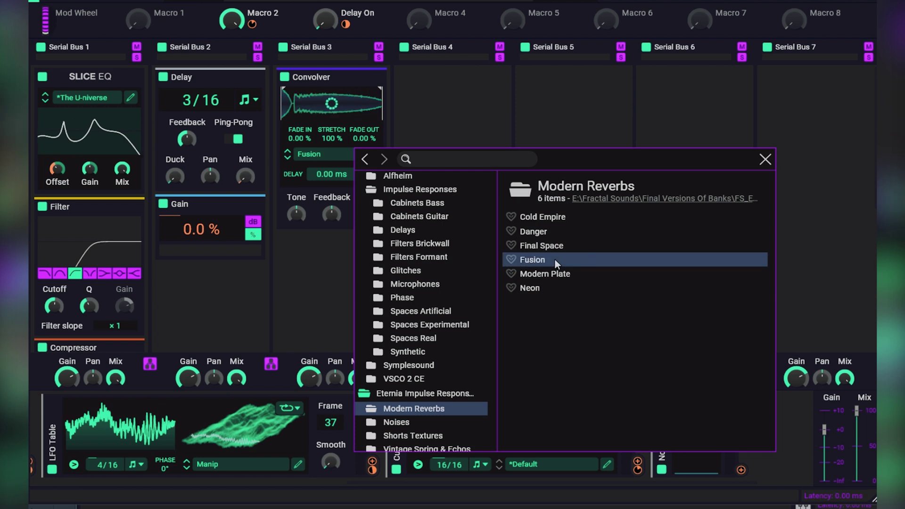
left_click(307, 107)
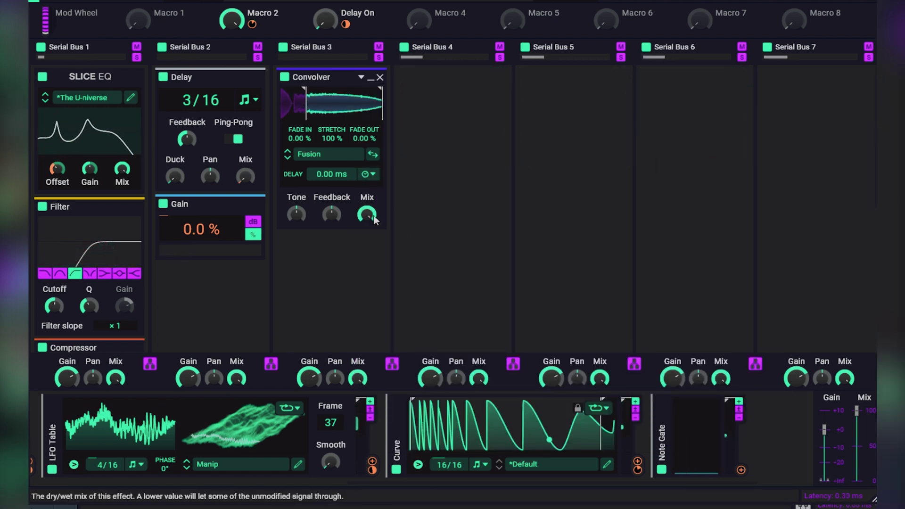
Turn the Convolver's Mix down to minimum and modulate it by the full amount with the Note Gate
left_click_drag(741, 470, 363, 229)
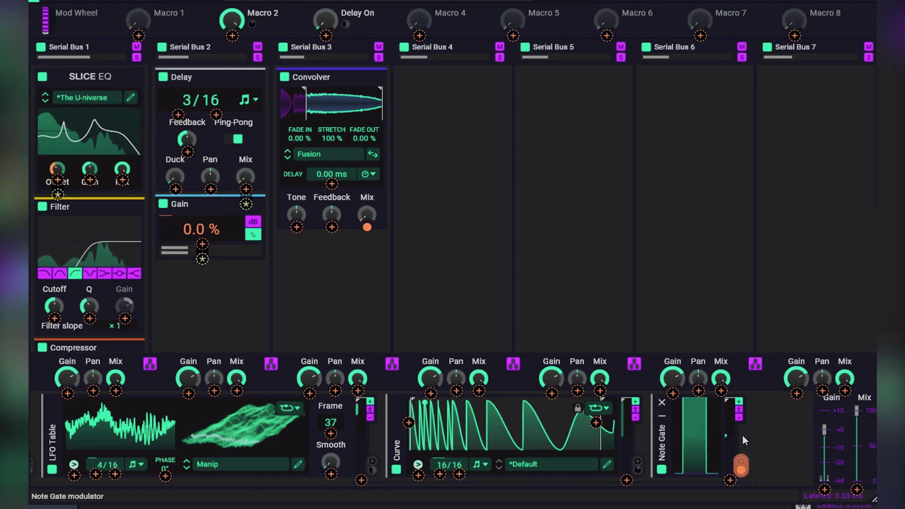
scroll(660, 426, "down", 2)
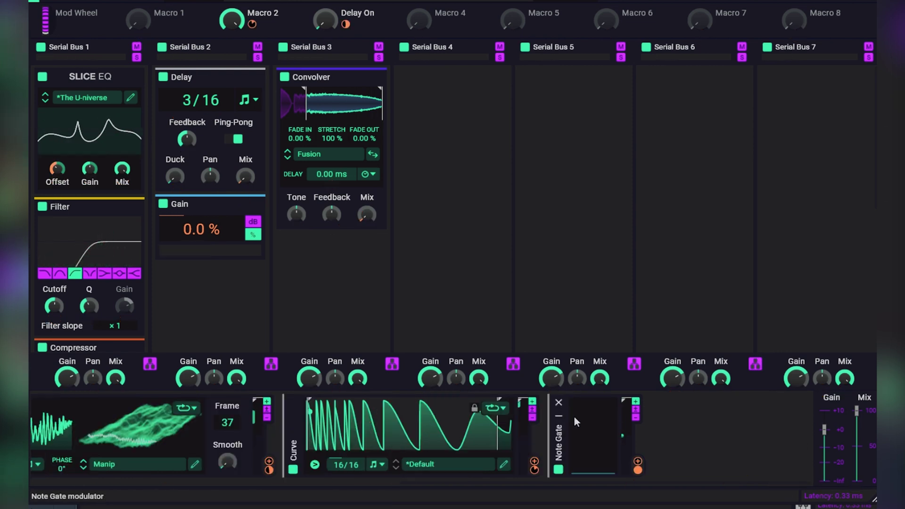
scroll(574, 423, "up", 10)
scroll(281, 445, "up", 3)
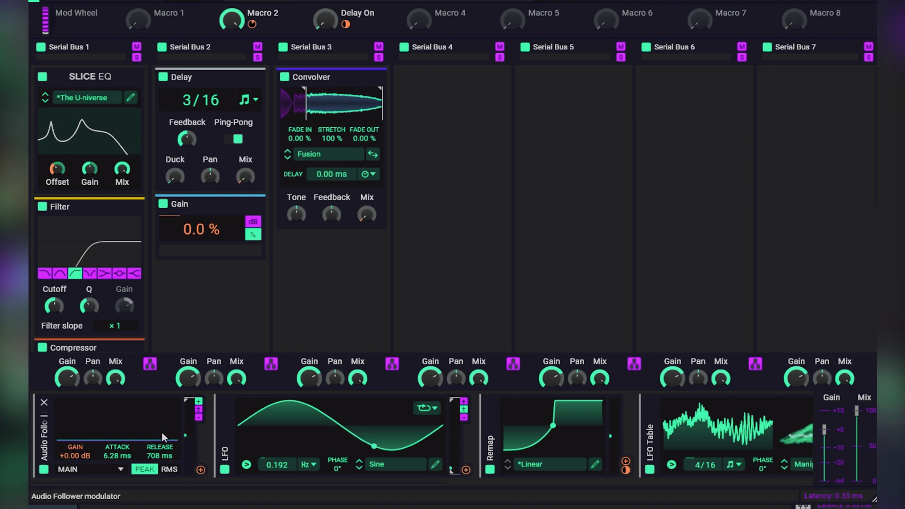
Remove the Note Gate modulator from the end of the modulator row
scroll(270, 453, "down", 10)
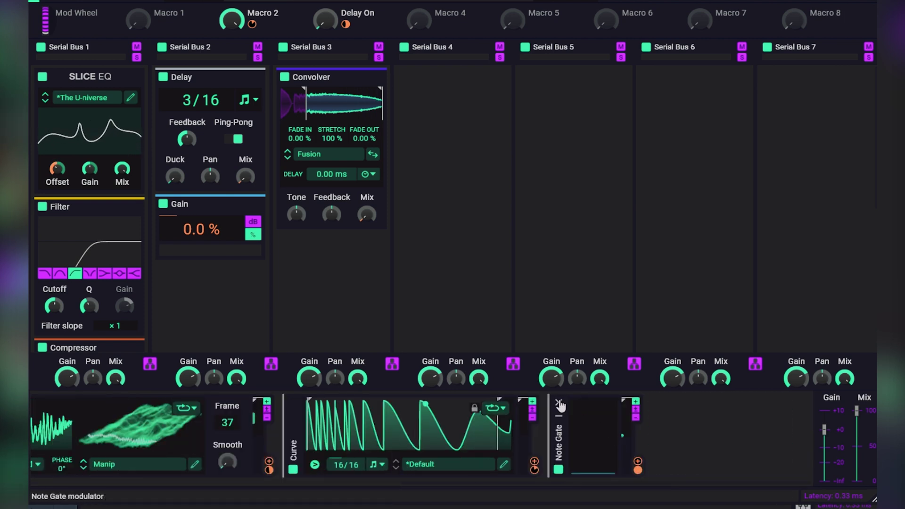
left_click(559, 404)
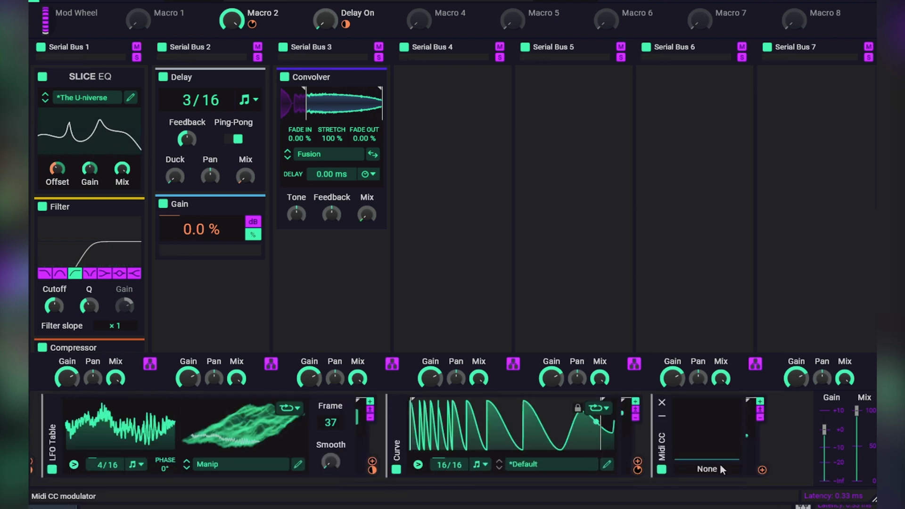
Try binding a MIDI controller to the Midi CC modulator and start assigning its modulation
left_click(720, 467)
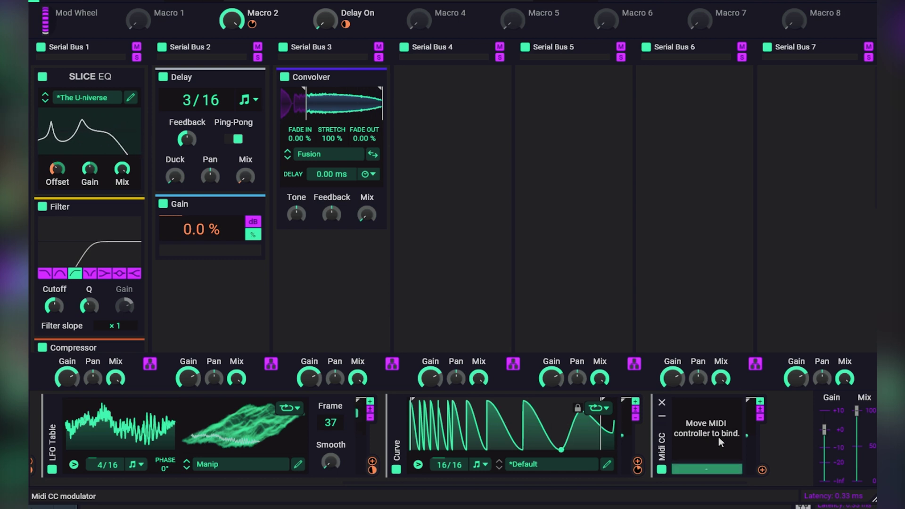
left_click(761, 471)
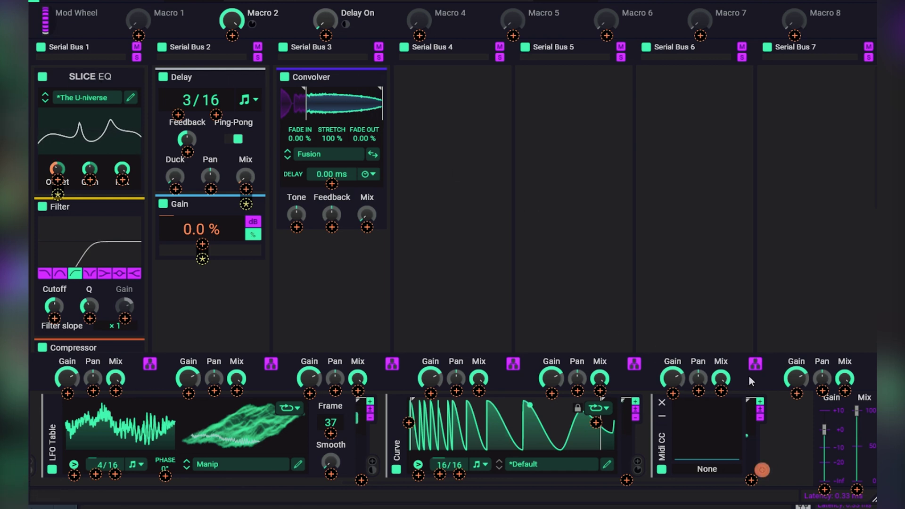
left_click(782, 428)
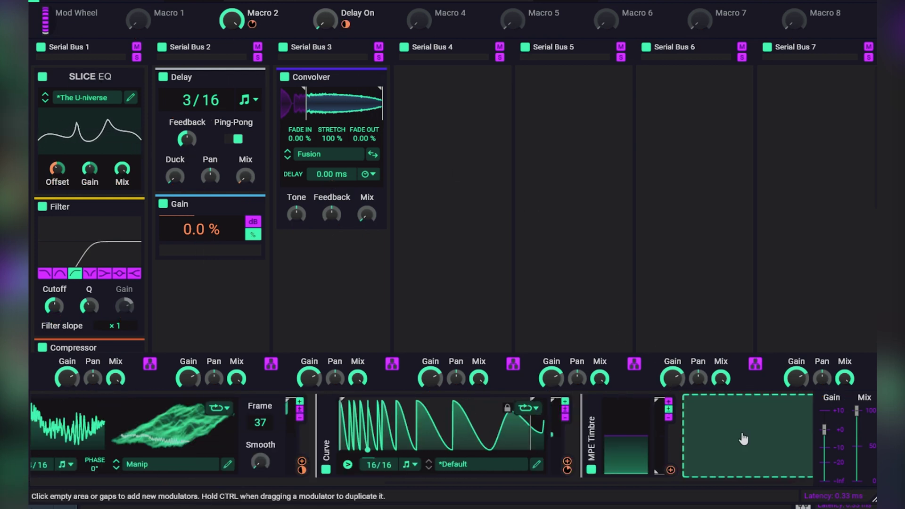
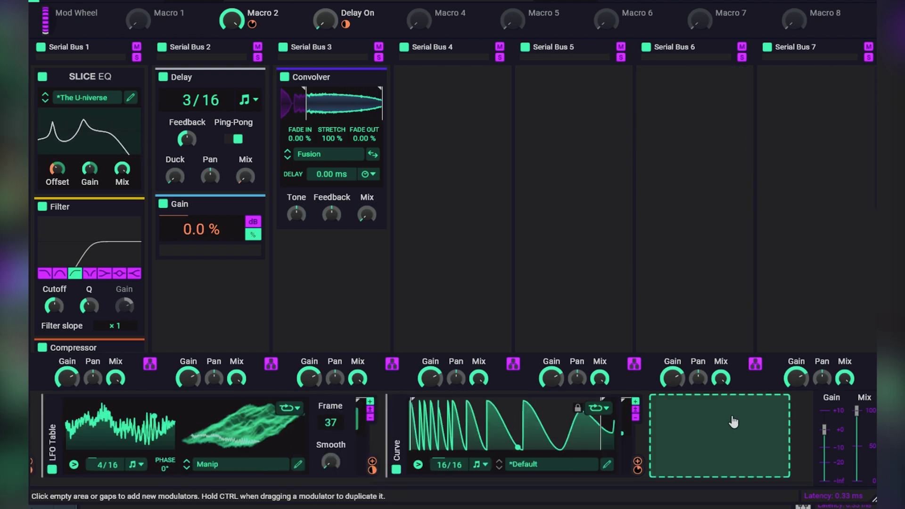
Add a new modulator group next to the Curve modulator and place the Curve inside it
left_click(726, 421)
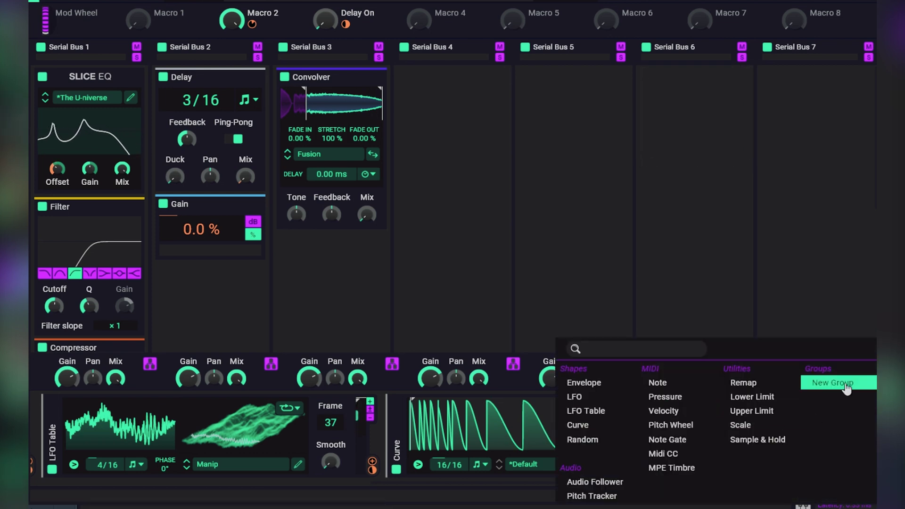
left_click(831, 381)
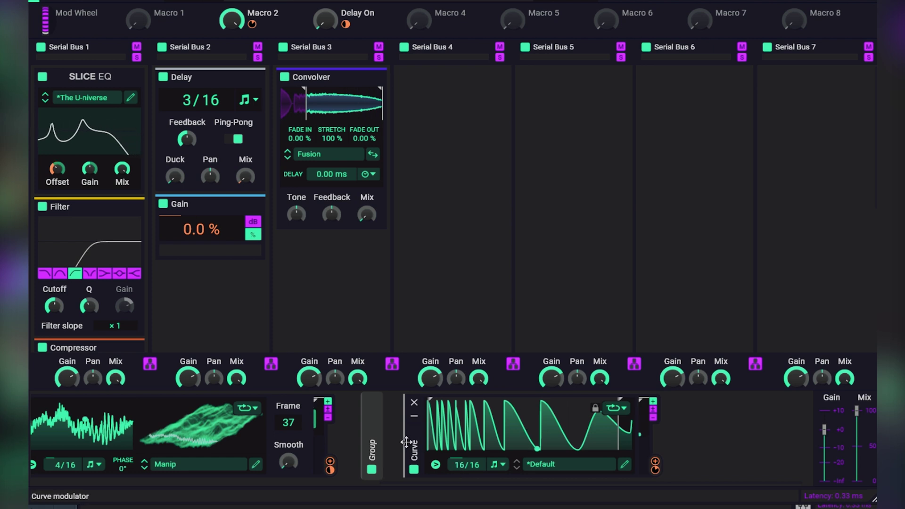
scroll(403, 440, "up", 3)
scroll(404, 440, "up", 5)
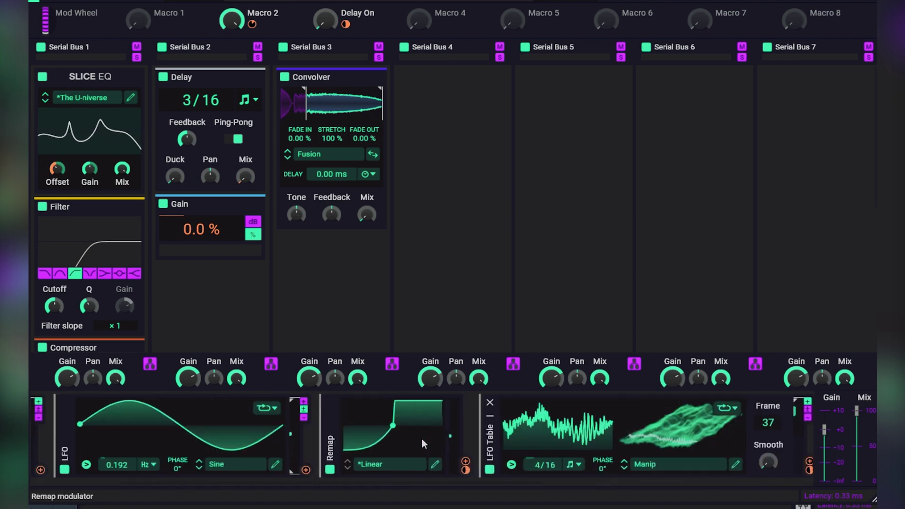
scroll(421, 438, "down", 8)
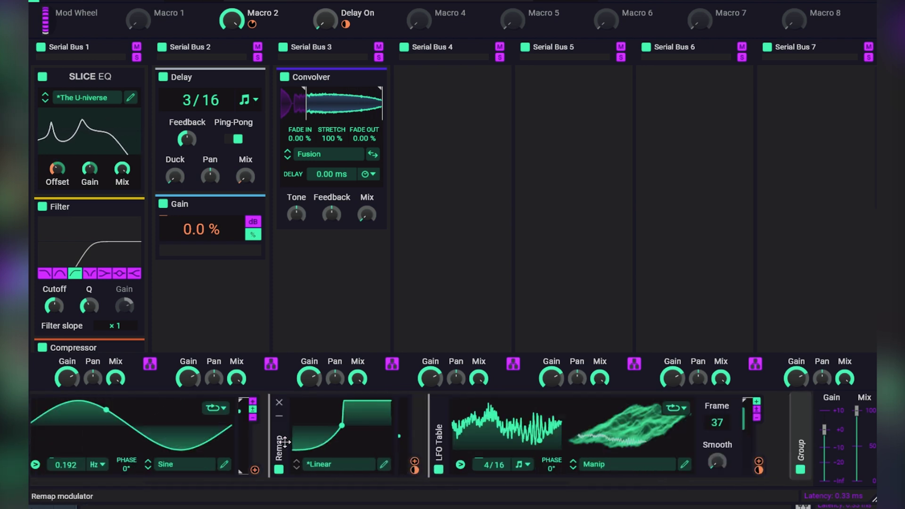
left_click_drag(646, 443, 605, 448)
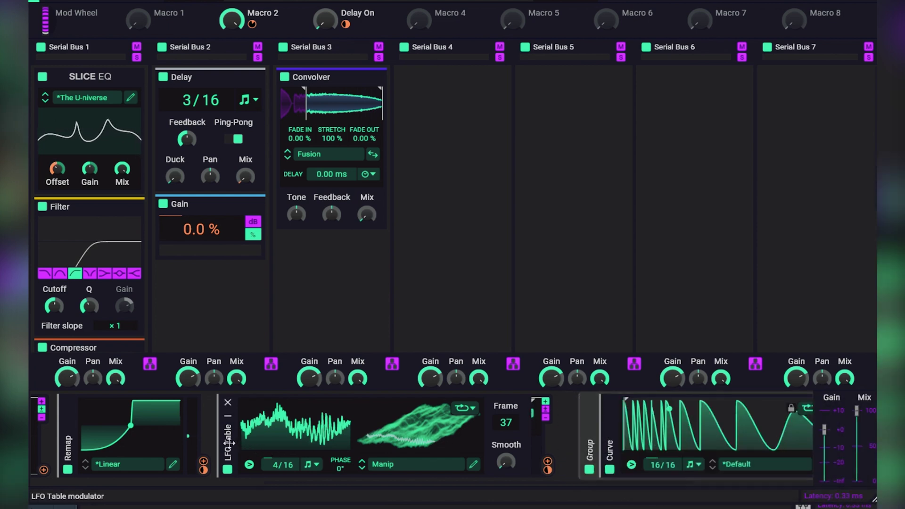
Move the LFO Table and LFO modulators into the modulator group
scroll(166, 440, "up", 5)
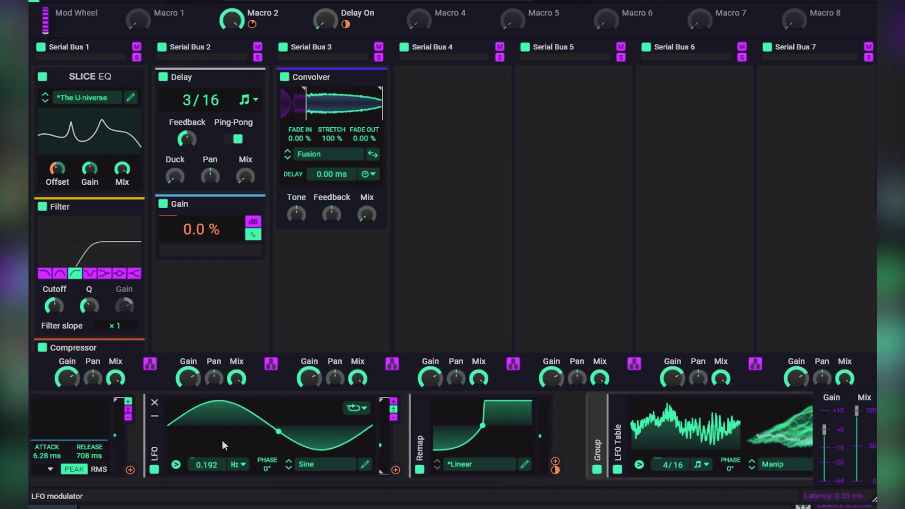
left_click_drag(151, 441, 594, 438)
scroll(739, 453, "down", 2)
left_click_drag(477, 443, 221, 443)
scroll(499, 437, "down", 2)
scroll(500, 437, "up", 4)
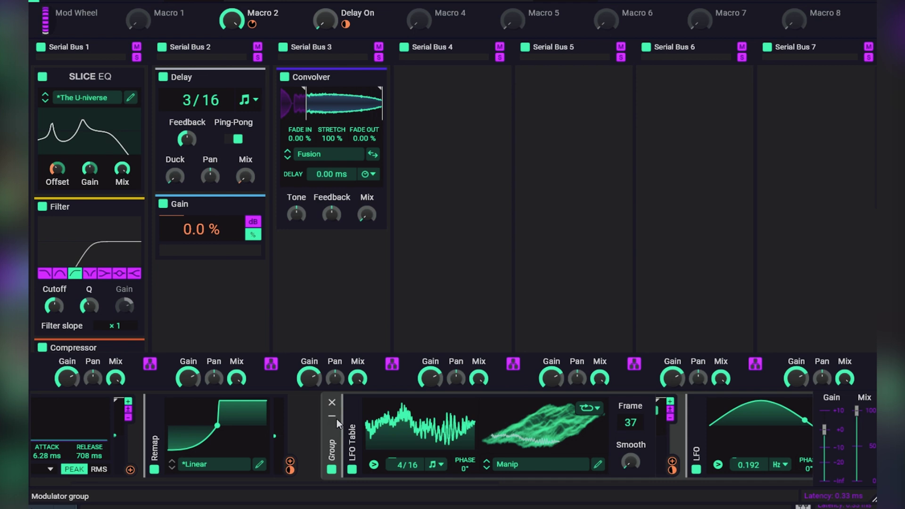
Minimize the modulator group and rename it LFO
left_click(334, 416)
left_click_drag(404, 437, 407, 439)
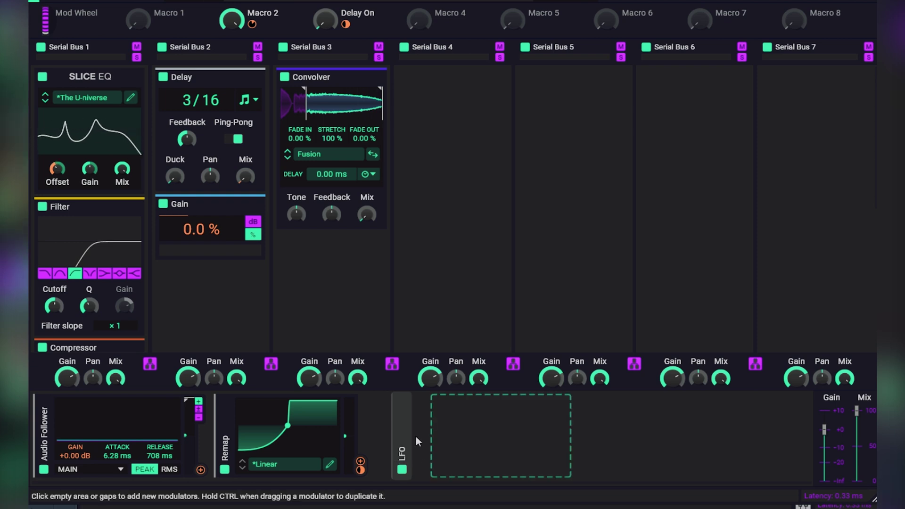
Expand the LFO group to review its modulators, and minimize both the group and the Remap modulator
left_click(402, 416)
scroll(519, 433, "right", 3)
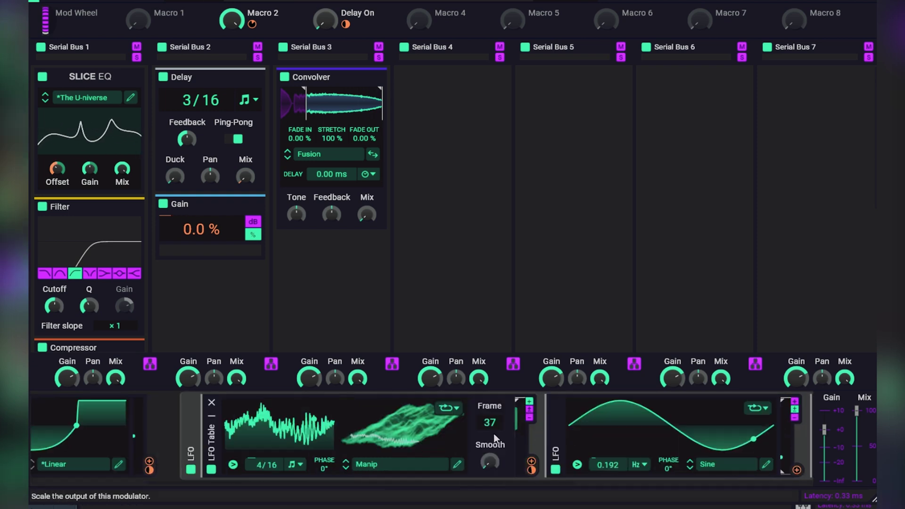
scroll(547, 431, "left", 2)
scroll(558, 428, "right", 3)
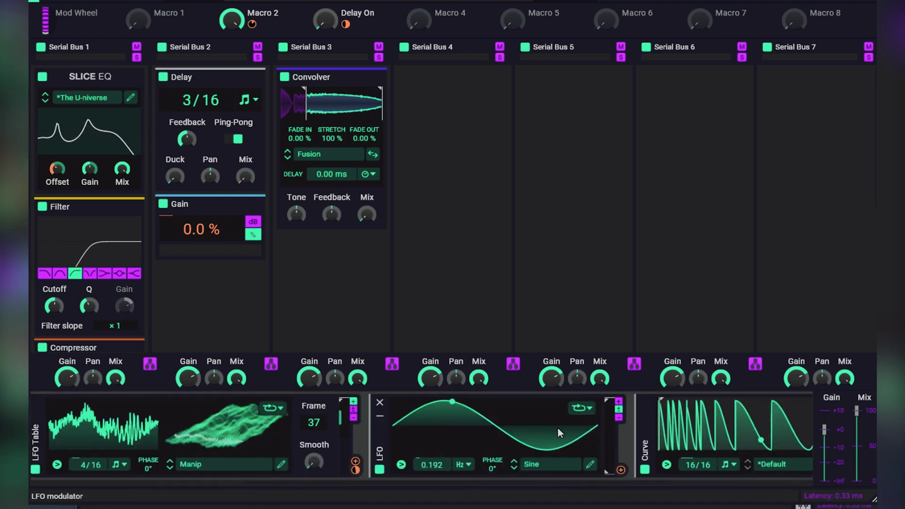
scroll(514, 430, "left", 4)
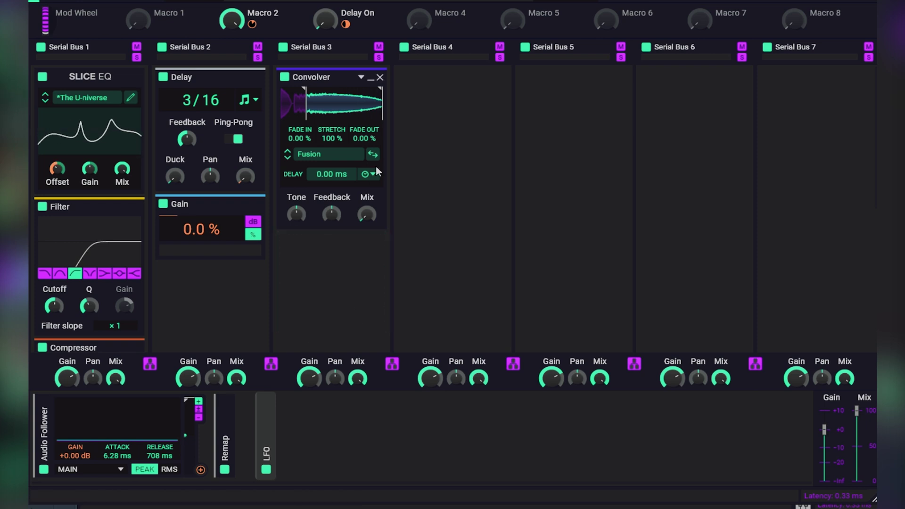
left_click(424, 156)
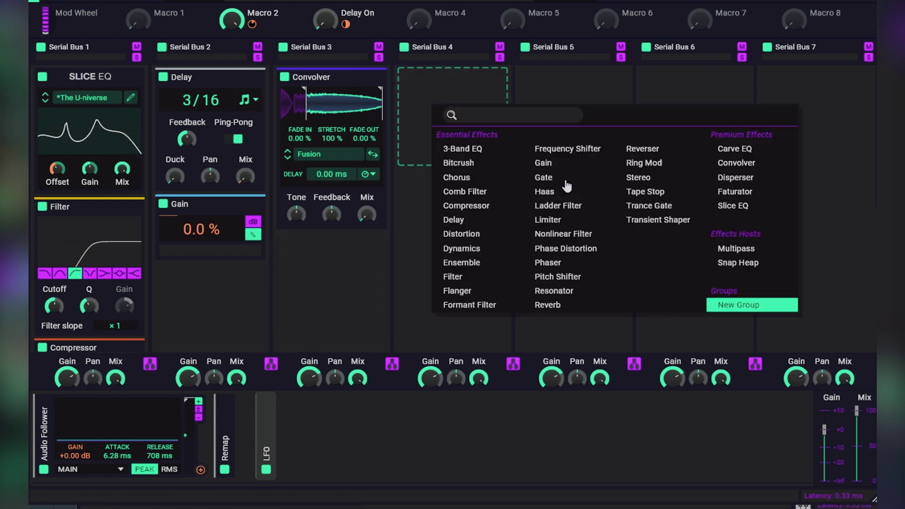
left_click(739, 307)
left_click(506, 81)
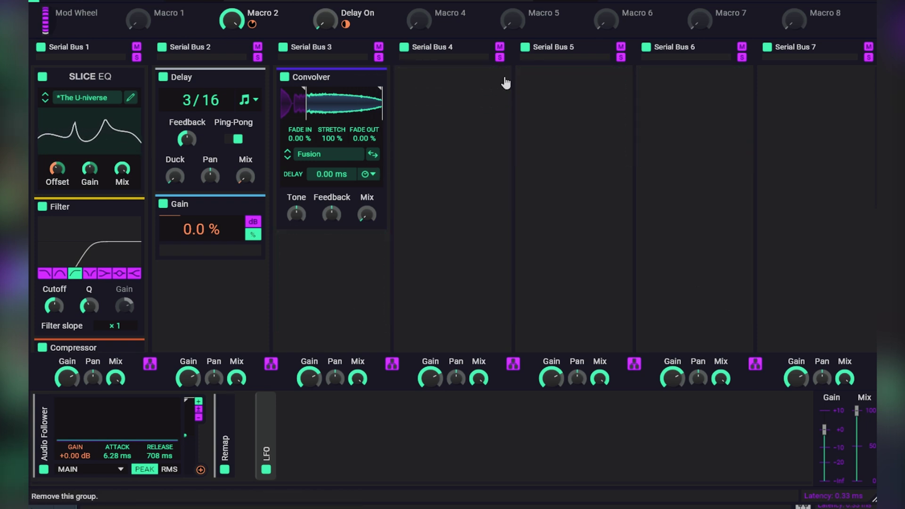
Add a new effects group in Serial Bus 4 and move it to the head of Serial Bus 1
left_click(458, 117)
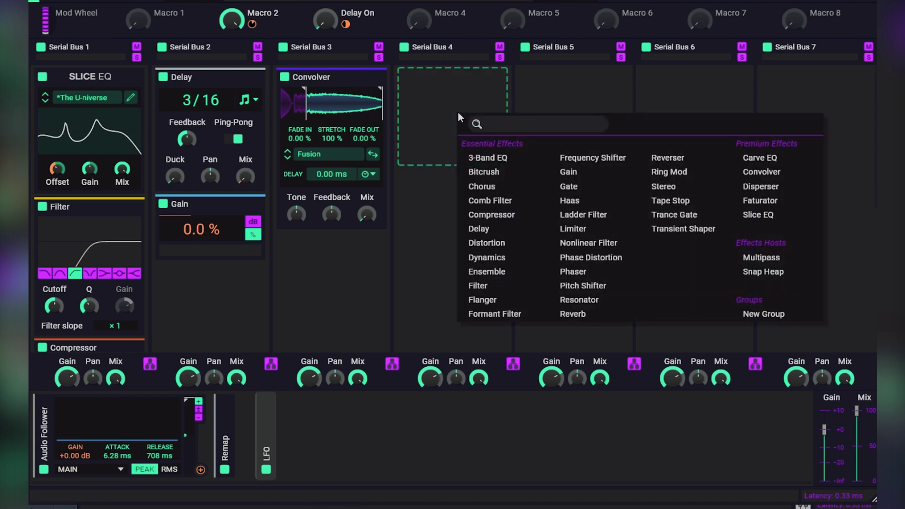
left_click(798, 314)
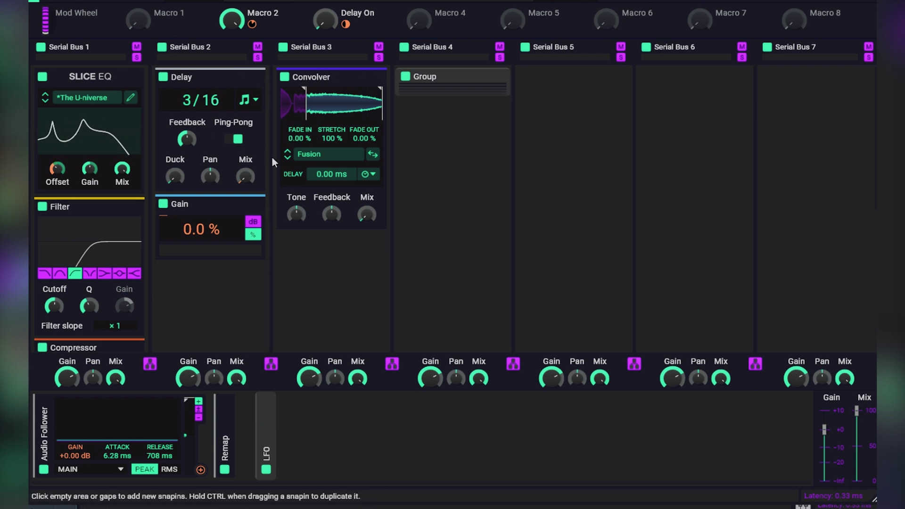
left_click_drag(91, 91, 93, 229)
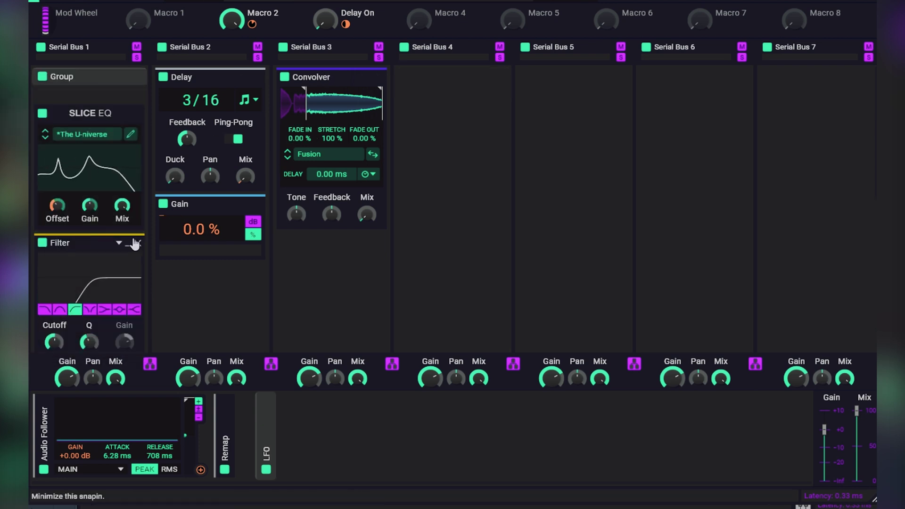
Place the Slice EQ and Filter effects inside the Serial Bus 1 group and minimize the Slice EQ
left_click_drag(93, 114, 91, 91)
mouse_move(89, 237)
left_mouse_down()
mouse_move(88, 179)
mouse_move(101, 208)
mouse_move(89, 222)
left_mouse_up()
scroll(111, 205, "down", 3)
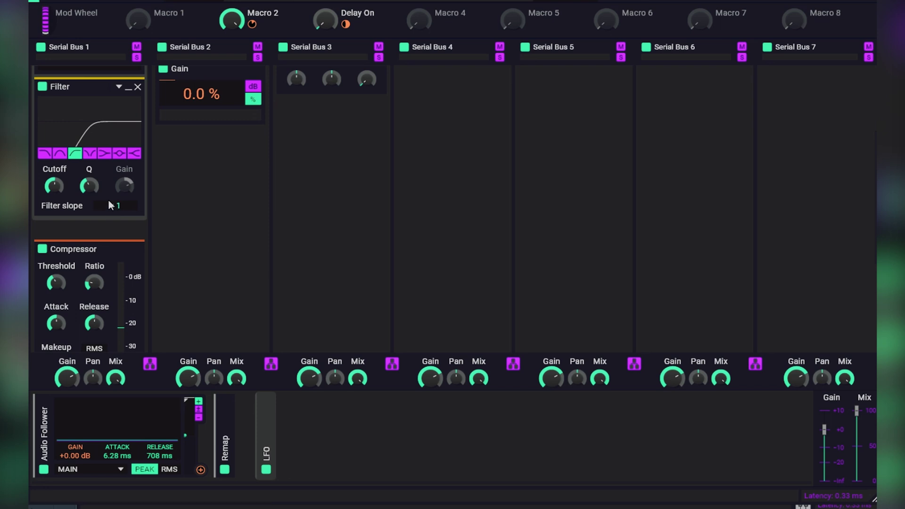
scroll(100, 188, "up", 3)
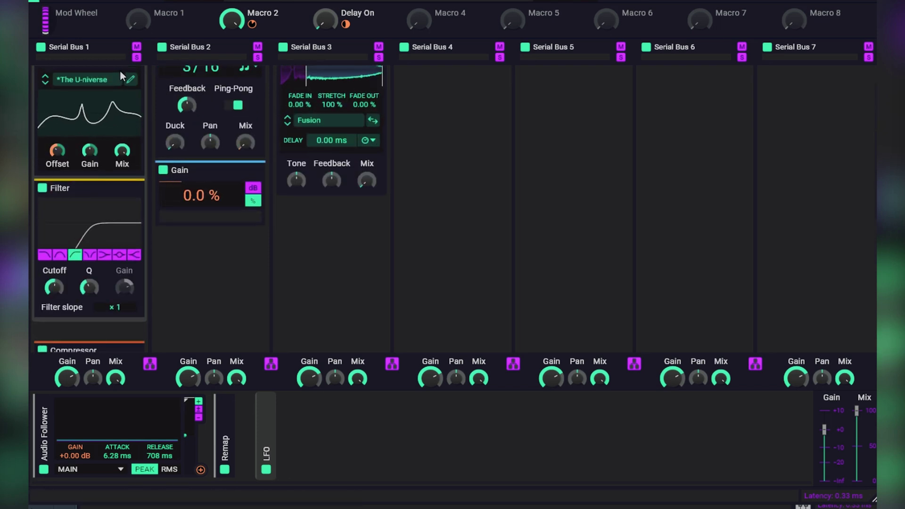
scroll(119, 71, "up", 1)
left_click(129, 92)
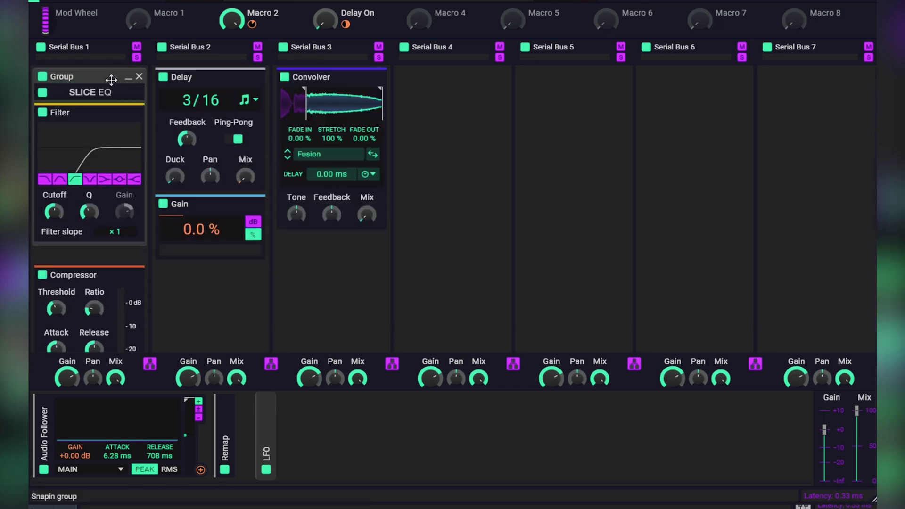
Rename the Serial Bus 1 effects group to Filter and minimize it
double_click(71, 77)
type("Filter")
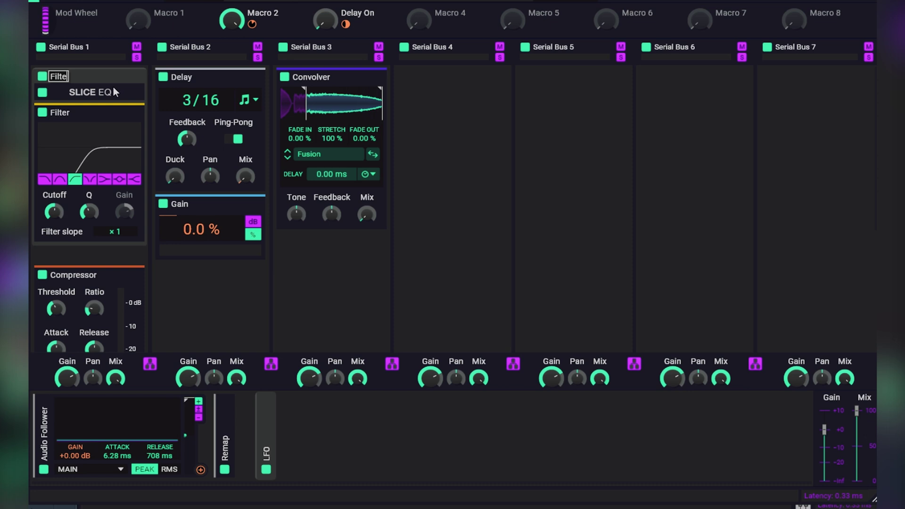
key("Return")
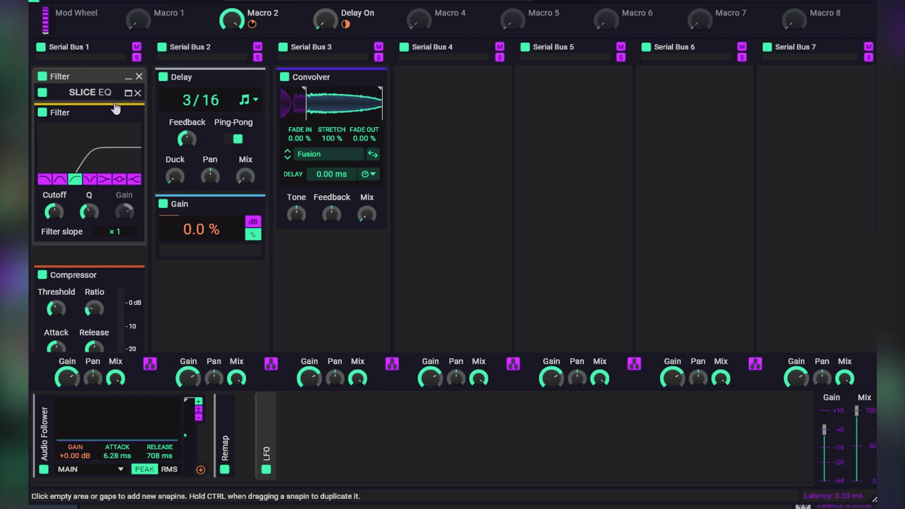
left_click(128, 77)
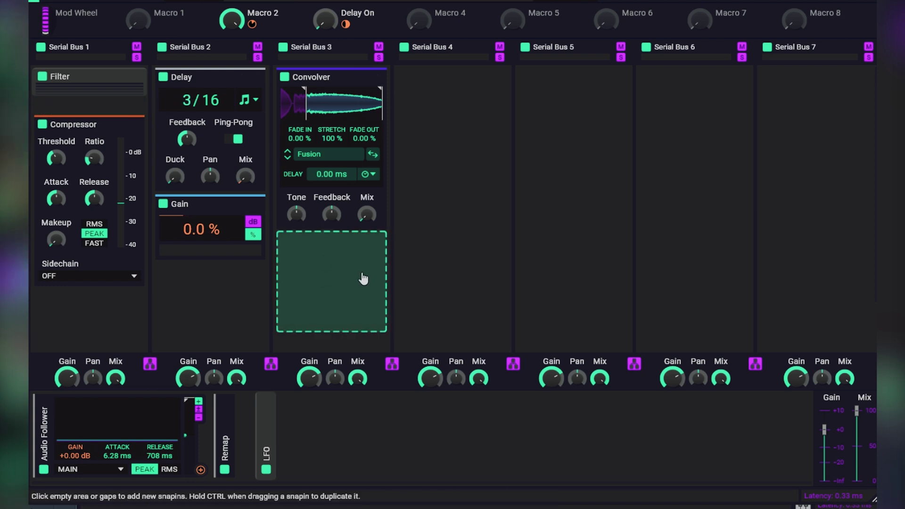
Add a new effects group below the Convolver in Serial Bus 3 and name it Spatial
left_click(361, 275)
left_click(672, 474)
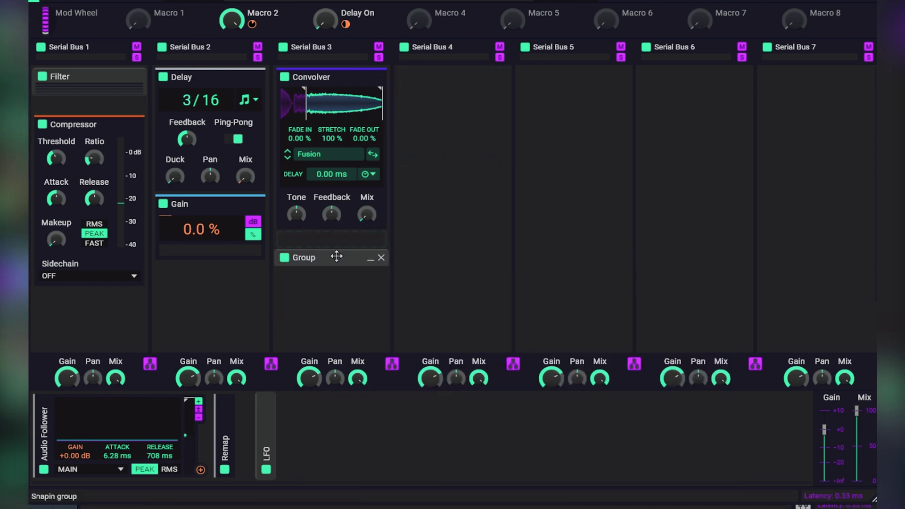
type("Sâ")
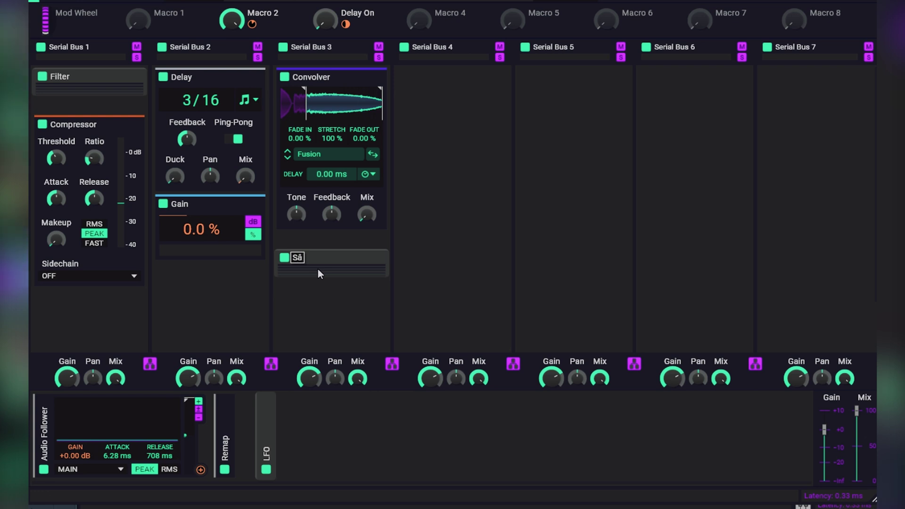
type("tial")
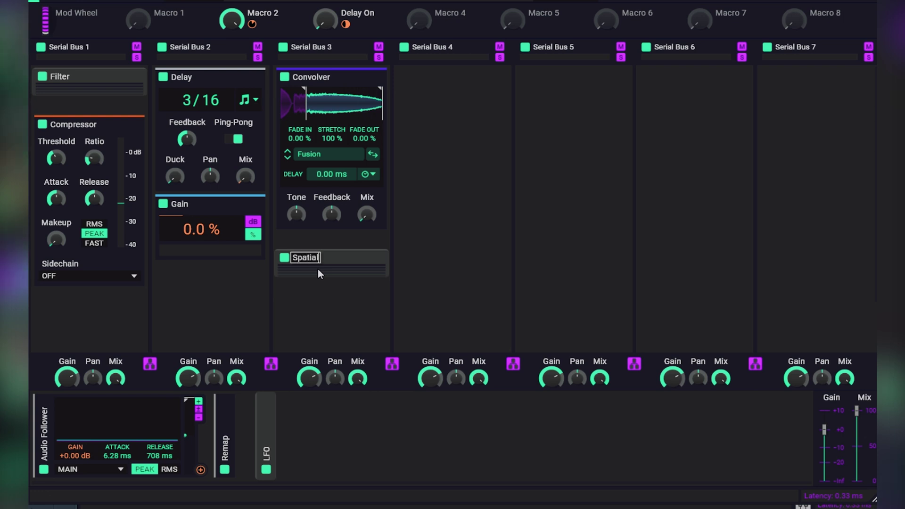
key("Return")
Place the Convolver and the Delay from Serial Bus 2 inside the Spatial group
left_click_drag(347, 115, 354, 97)
left_click_drag(231, 80, 379, 97)
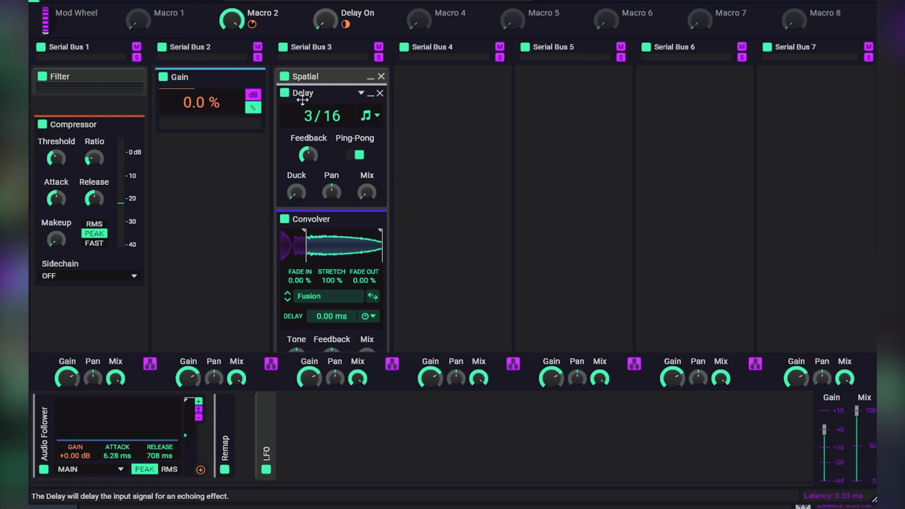
Minimize the Spatial group and move it to Serial Bus 2
left_click(369, 80)
left_click_drag(330, 78, 210, 92)
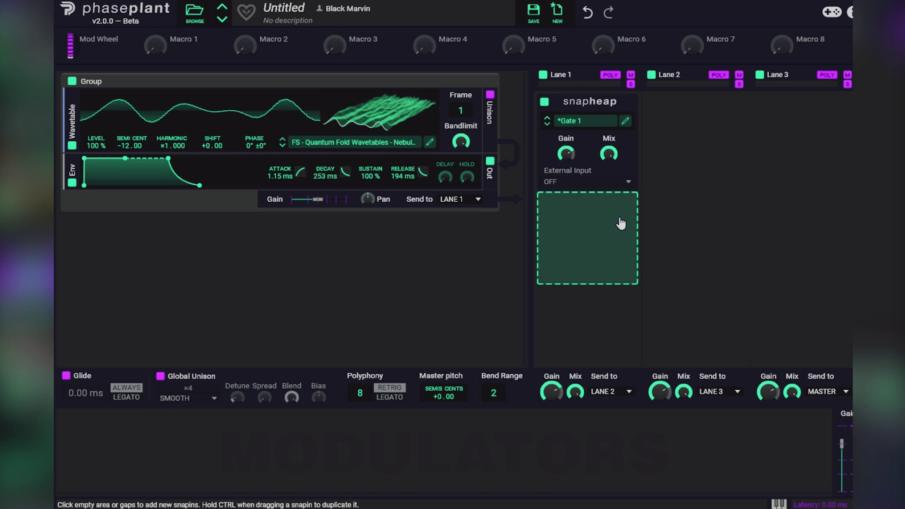
In Phase Plant, add a second Snap Heap effect below the existing one in Lane 1
left_click(621, 223)
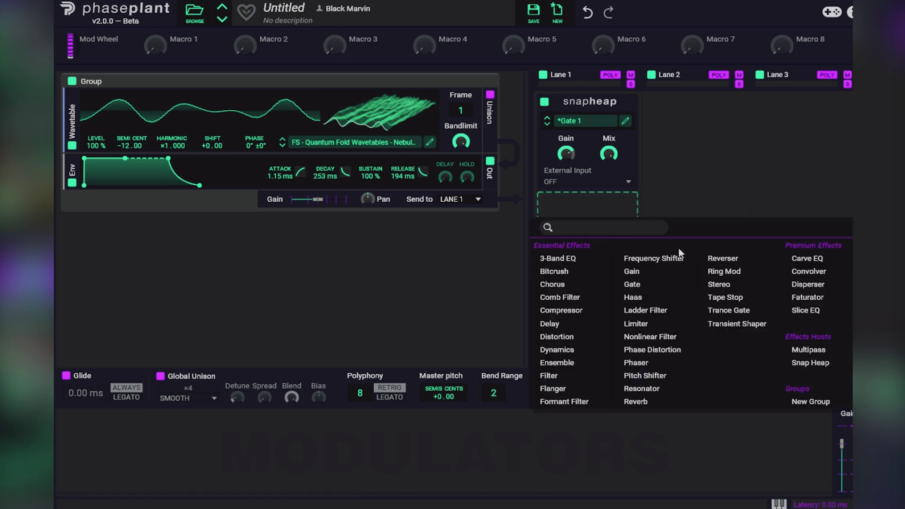
left_click(810, 362)
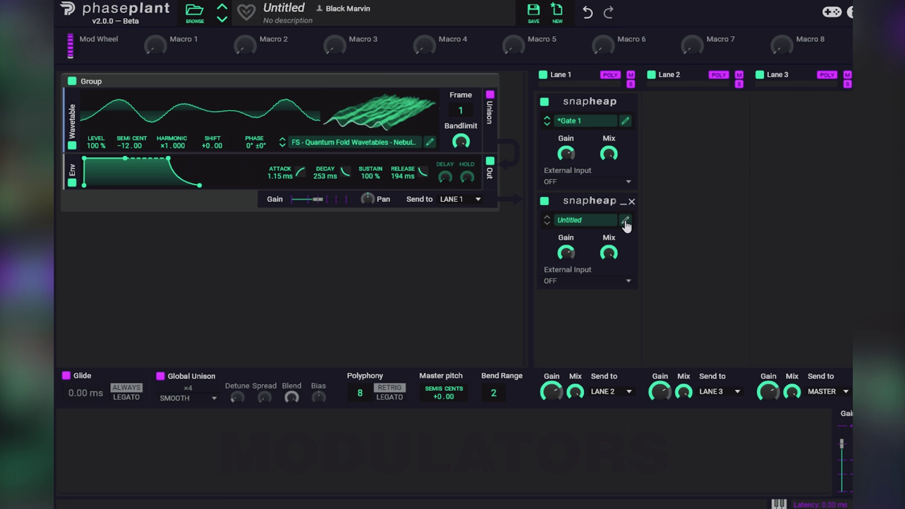
Load the Mid-Side Band Zipper preset from the user folder Sludge For Snap Heap into the second Snap Heap in Lane 1
left_click(593, 221)
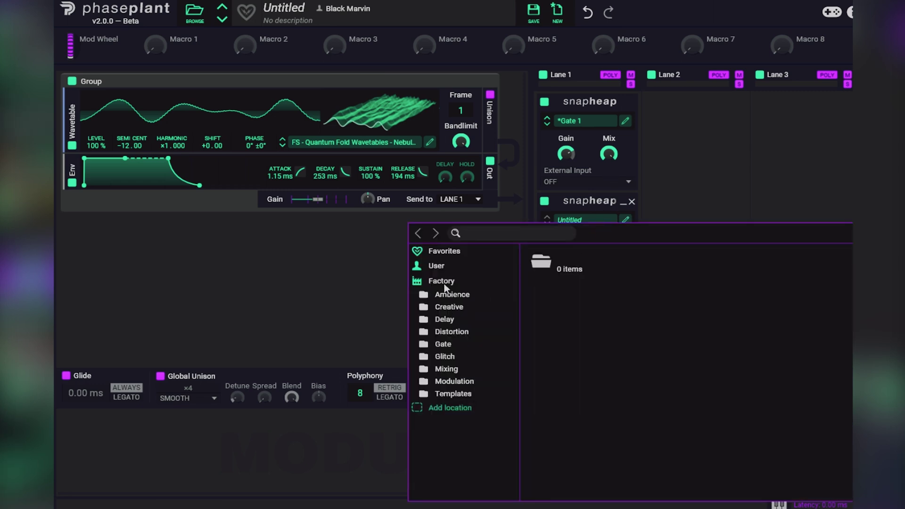
left_click(437, 265)
double_click(581, 349)
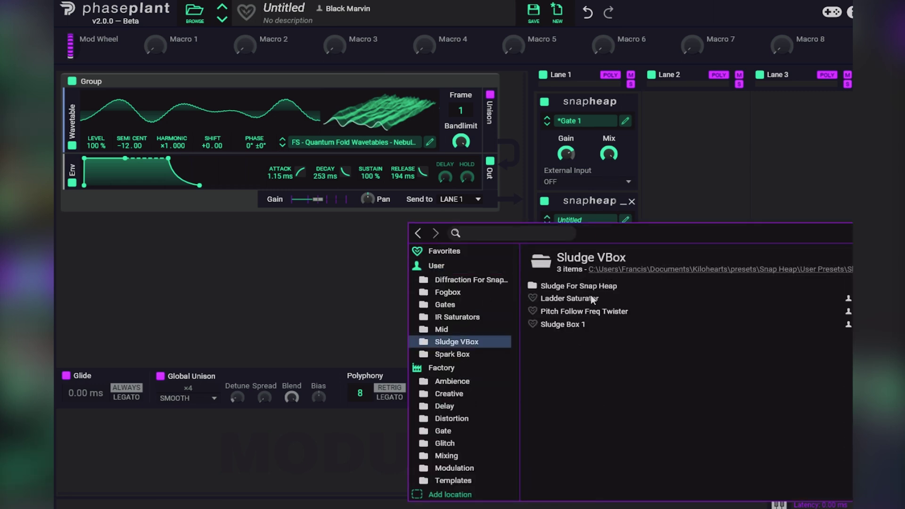
double_click(590, 295)
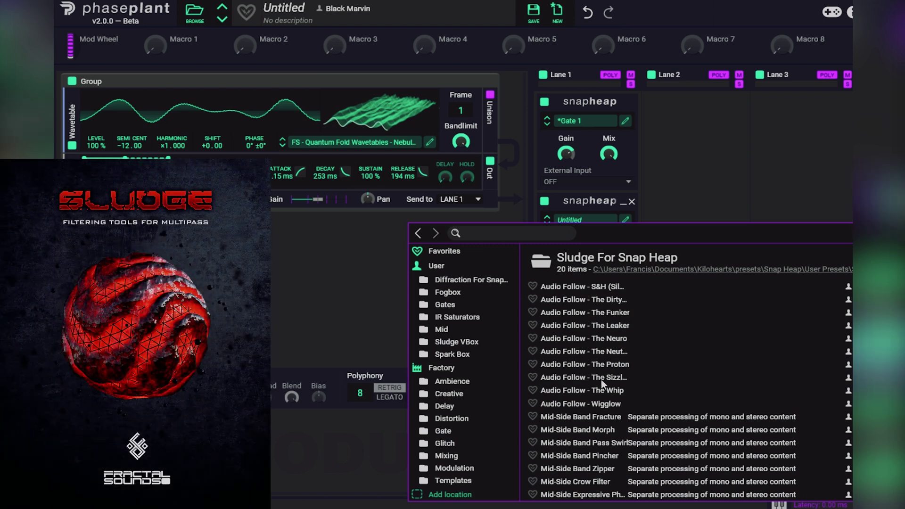
scroll(635, 426, "down", 1)
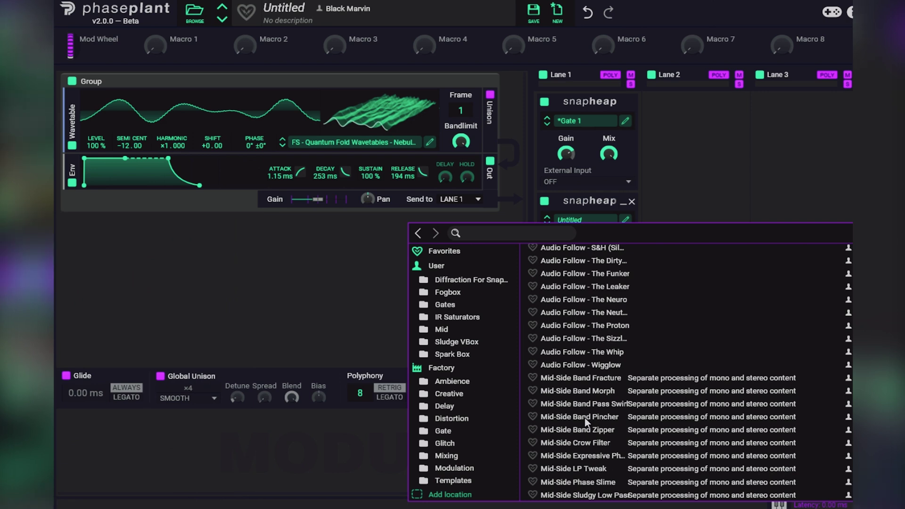
left_click(585, 429)
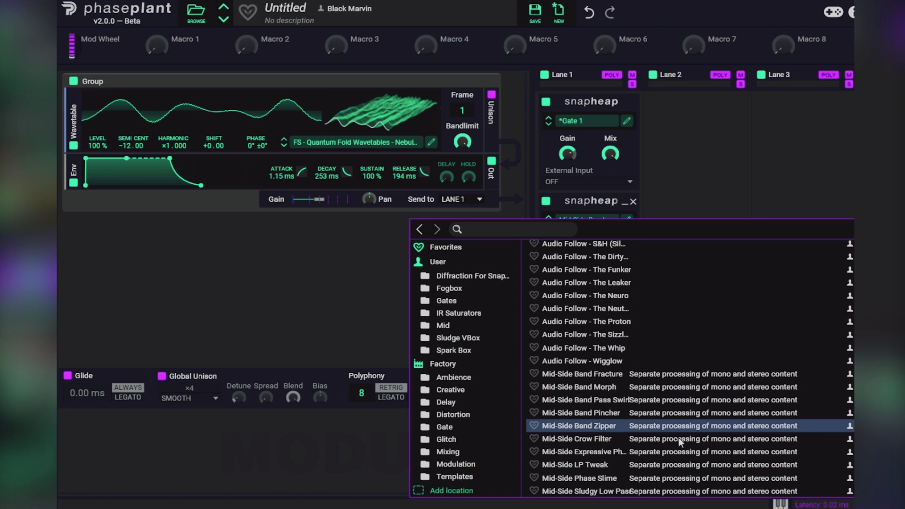
double_click(667, 428)
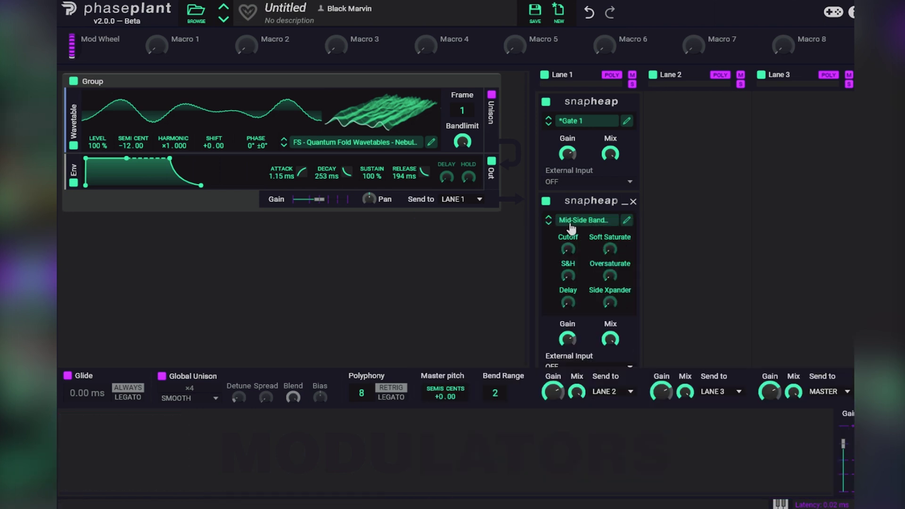
Look through the effects inside the Mid-Side Band Zipper preset and turn up its Cutoff and Delay macros on the second Snap Heap
left_click(627, 220)
scroll(605, 168, "down", 3)
scroll(627, 191, "up", 3)
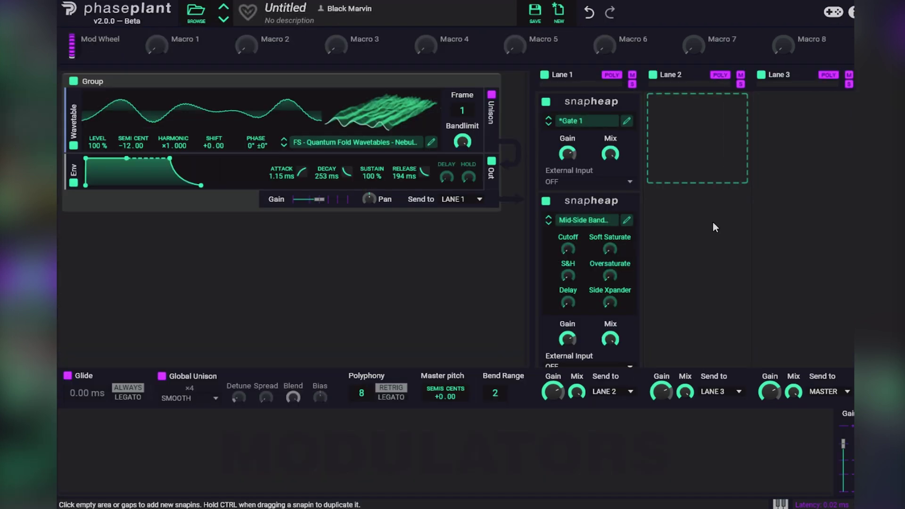
mouse_move(571, 249)
left_click_drag(572, 249, 571, 234)
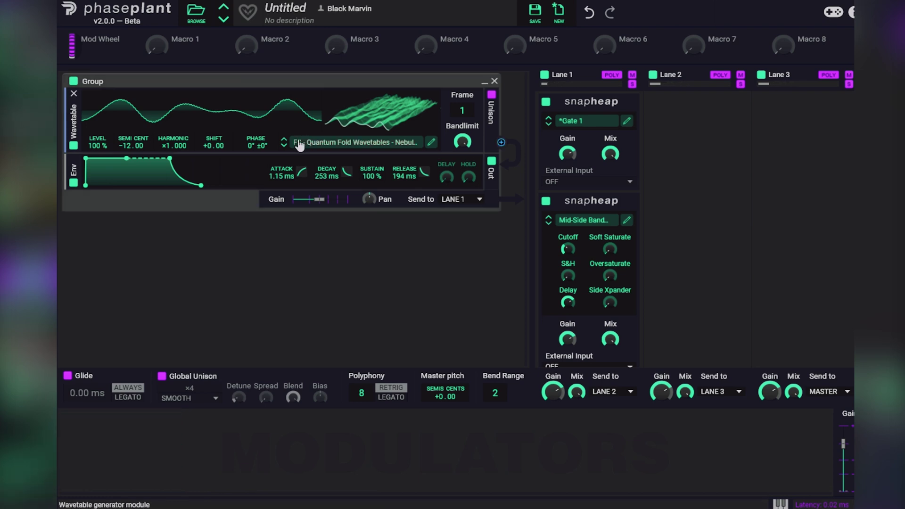
Add a Curve modulator and assign it to the wavetable's Frame
left_click(160, 451)
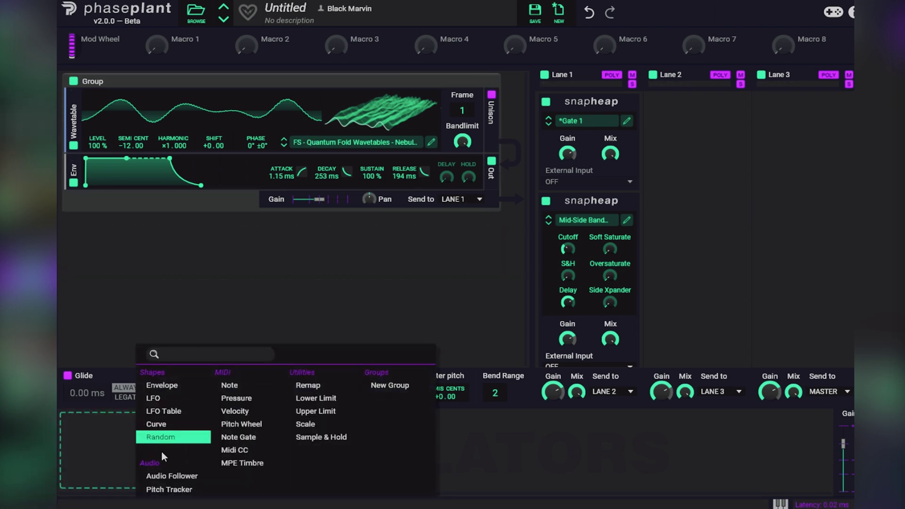
left_click(175, 425)
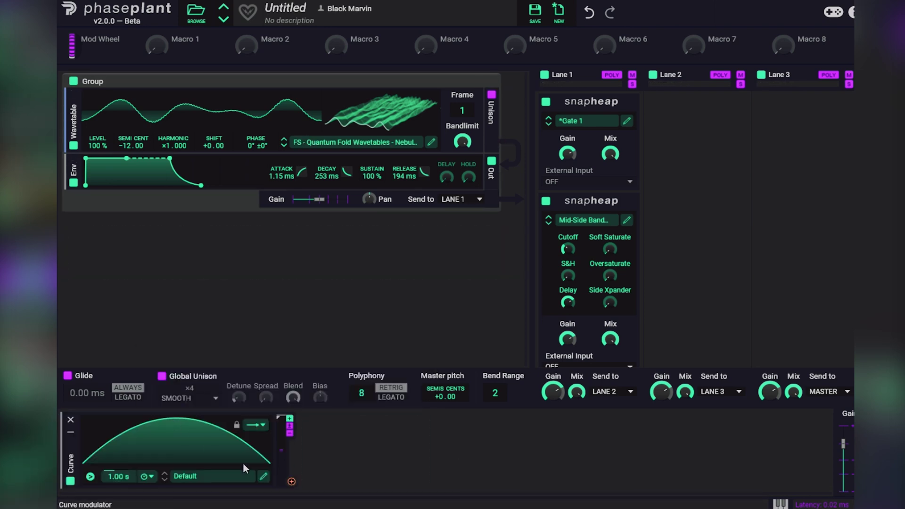
left_click(291, 481)
left_click(462, 116)
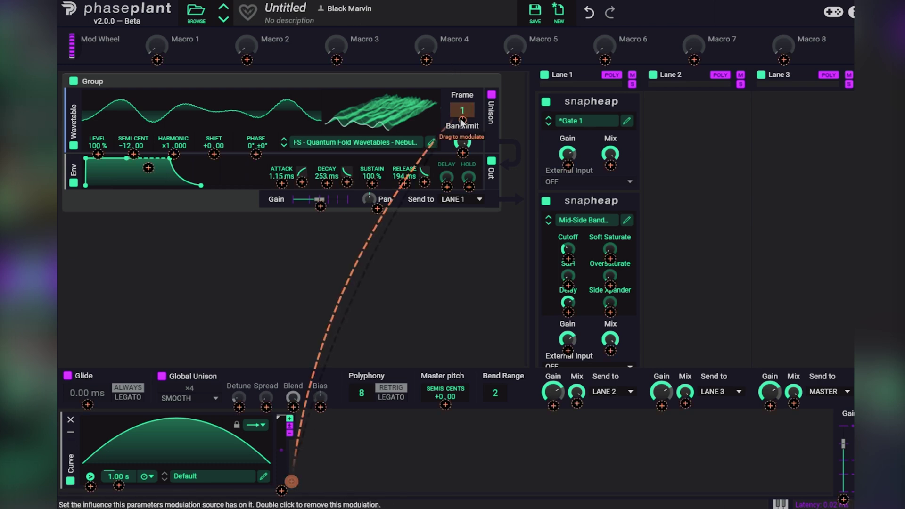
Sync the Curve modulator's rate to the tempo at 16/16 and set its loop mode to Ping Pong
left_click(146, 477)
left_click(158, 490)
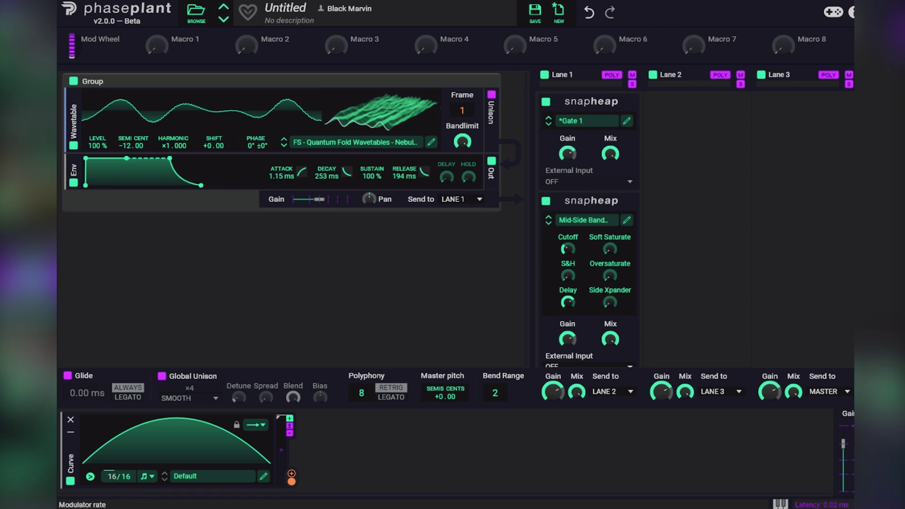
left_click(256, 427)
left_click(278, 437)
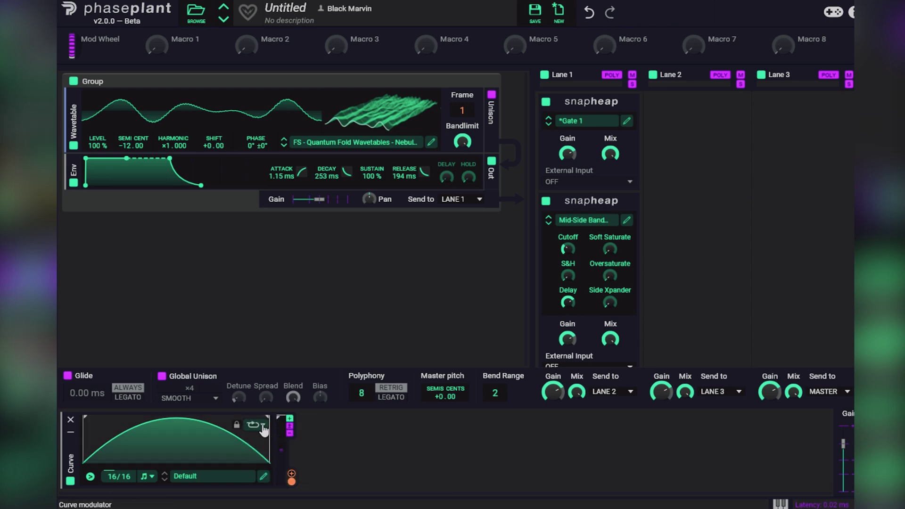
left_click(262, 427)
left_click(276, 462)
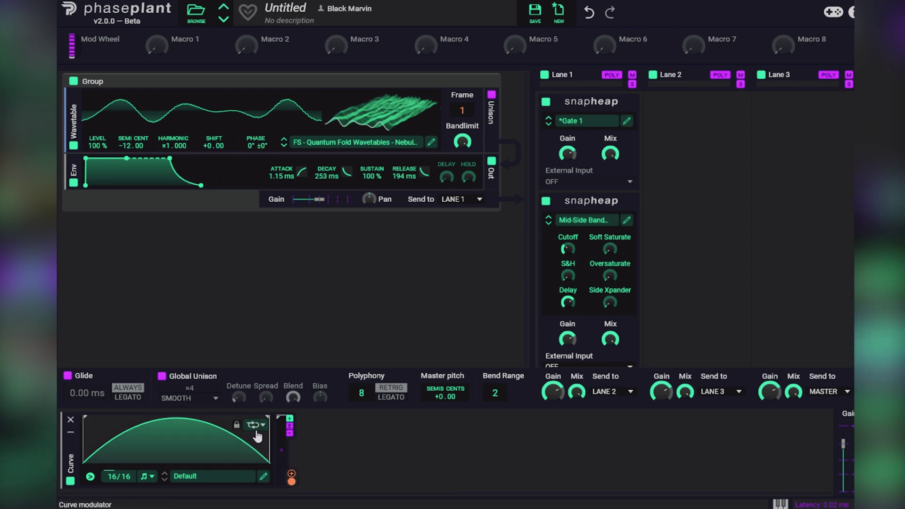
In the Curve Editor, move the peak node to 0/16 at 100 % and set the vertical grid divisions to 16
left_click(264, 477)
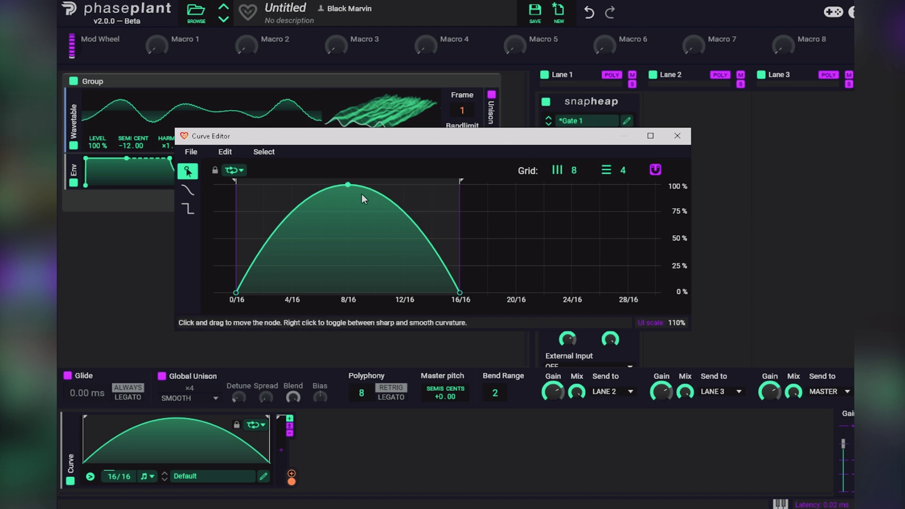
left_click_drag(347, 185, 235, 184)
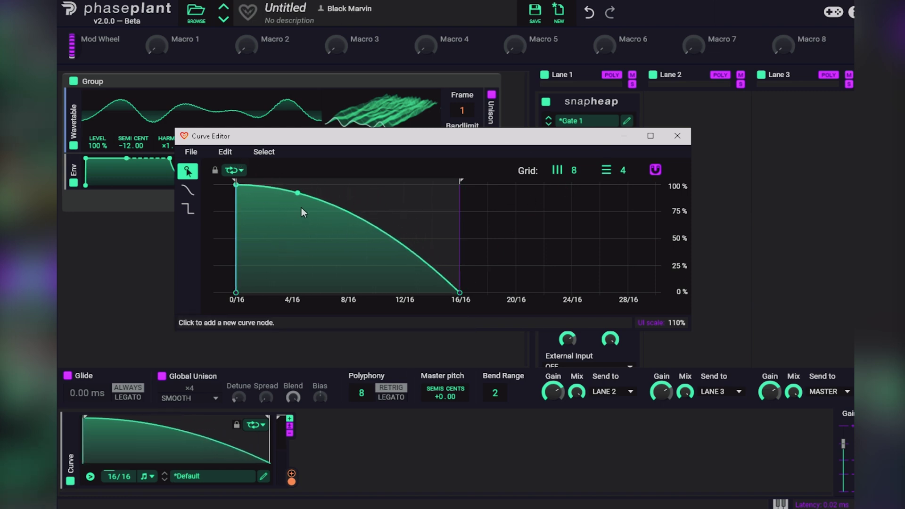
left_click_drag(574, 177, 578, 156)
scroll(257, 220, "up", 2)
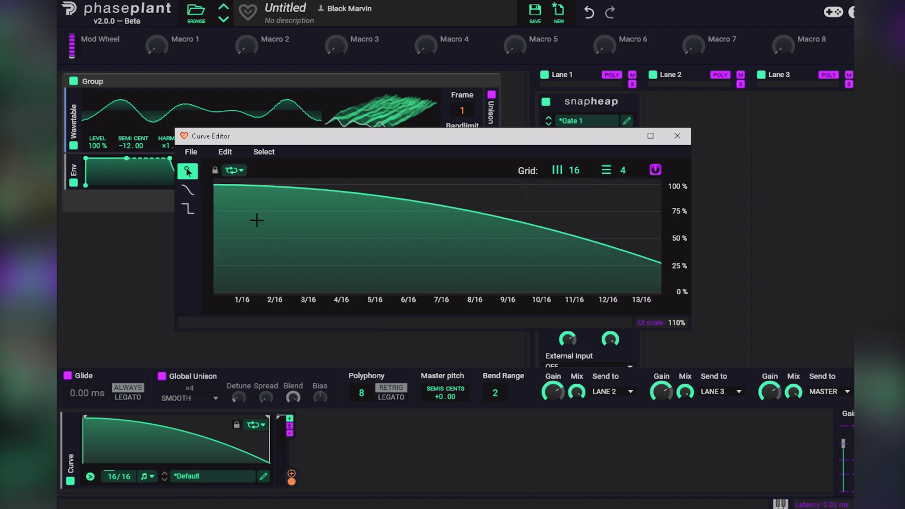
scroll(257, 220, "down", 2)
With grid snapping on, shape the curve with a peak at 2/16, a smooth node at 6/16 and 0 %, and another peak at about 10/16
left_click_drag(259, 225, 269, 185)
left_click(653, 174)
left_click_drag(328, 208, 363, 292)
right_click(364, 292)
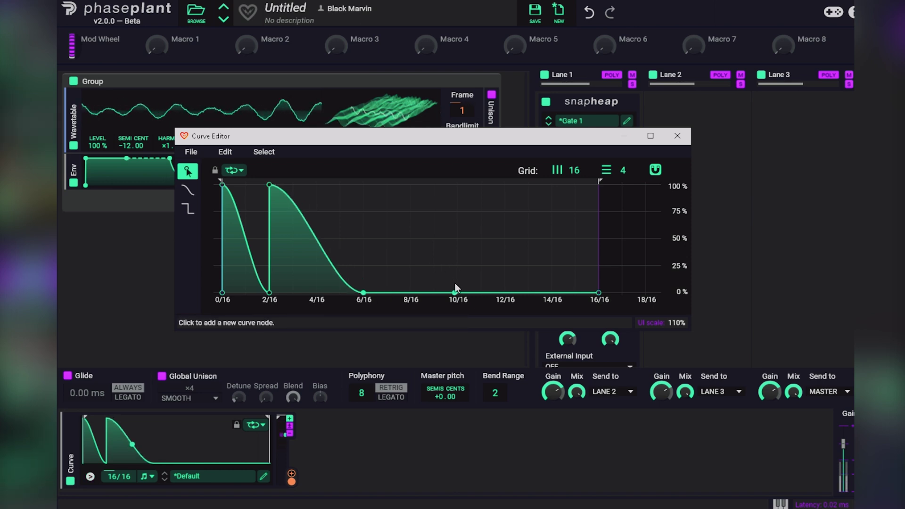
left_click_drag(455, 292, 458, 184)
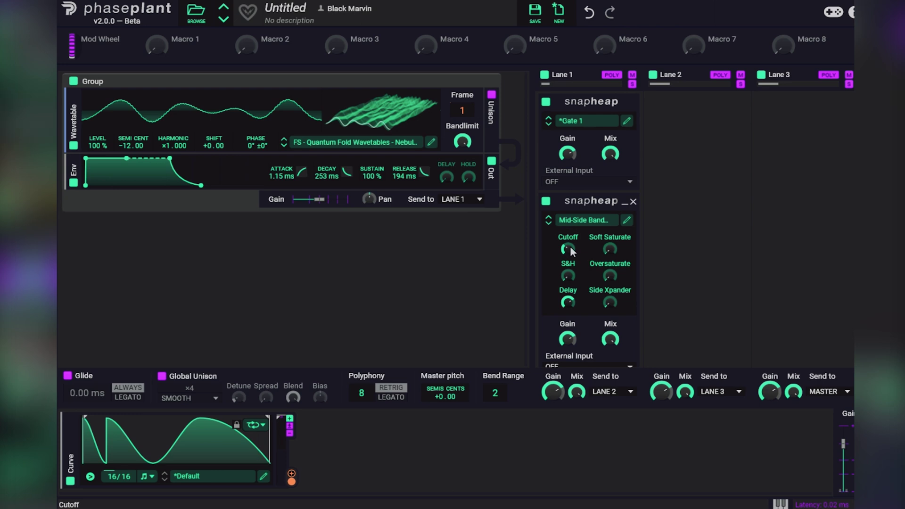
Modulate the second Snap Heap's Cutoff with the Curve and turn up S&H, Soft Saturate, Oversaturate and Side Xpander
mouse_move(572, 251)
left_mouse_down()
mouse_move(571, 238)
mouse_move(568, 246)
left_mouse_up()
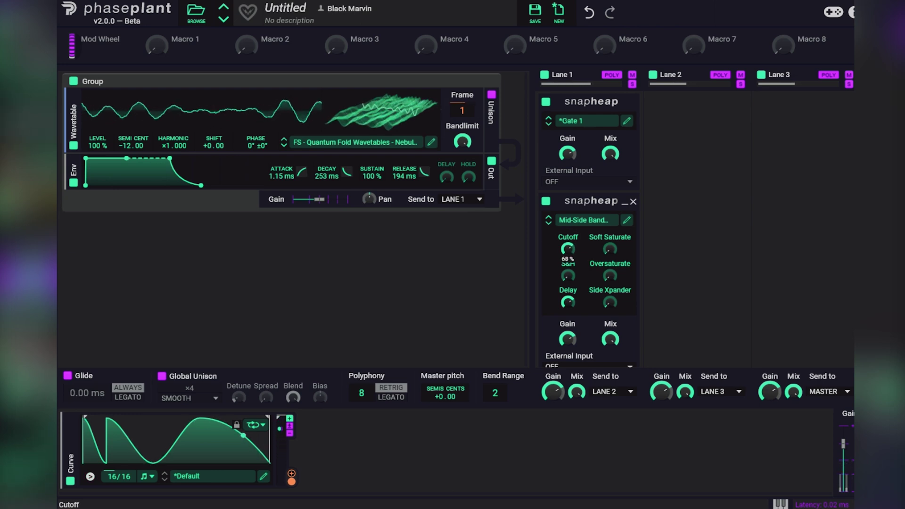
left_click_drag(292, 481, 568, 268)
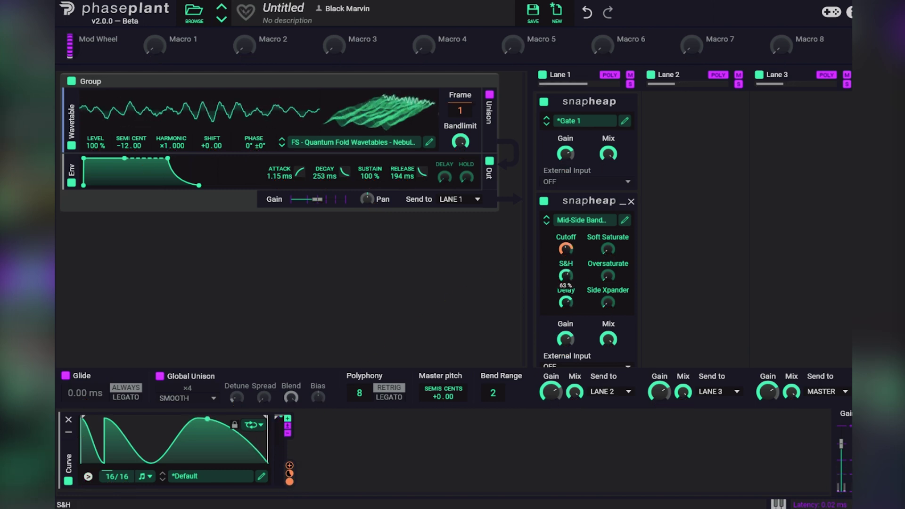
left_click_drag(612, 301, 621, 285)
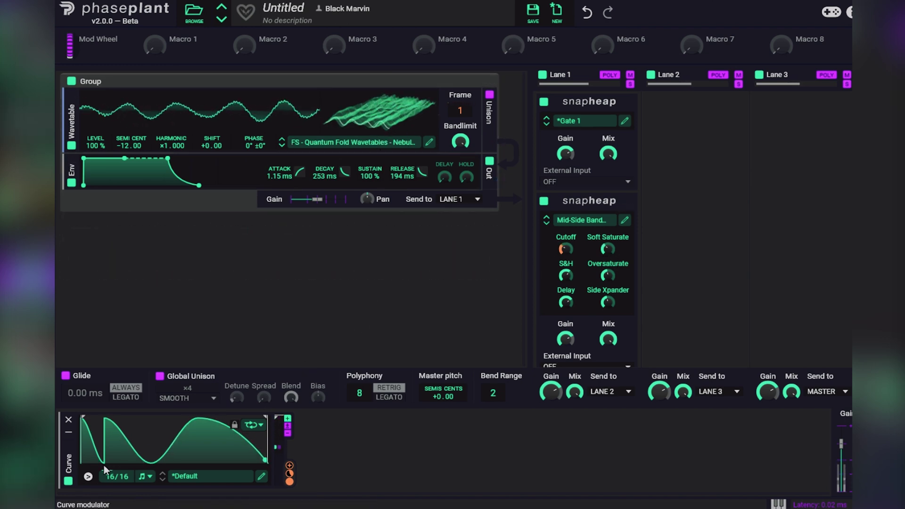
Set the Curve modulator's loop mode to Infinite
left_click(253, 427)
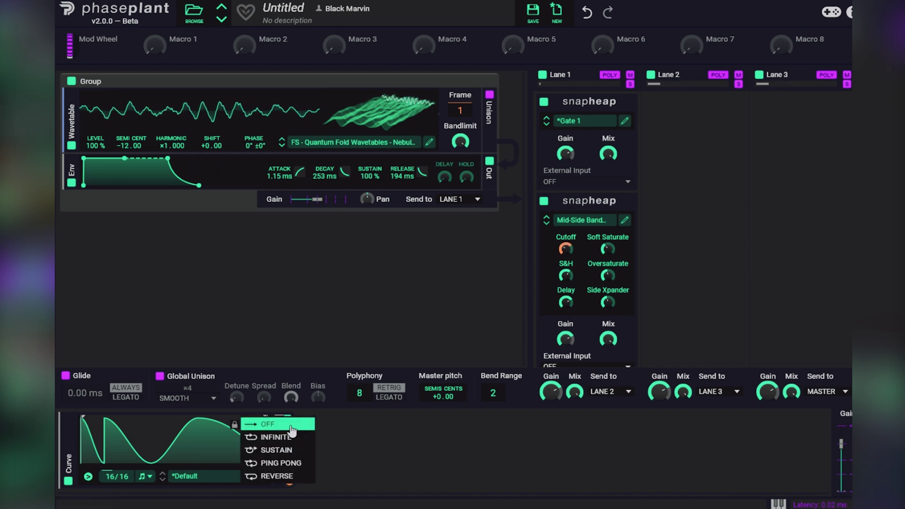
left_click(267, 436)
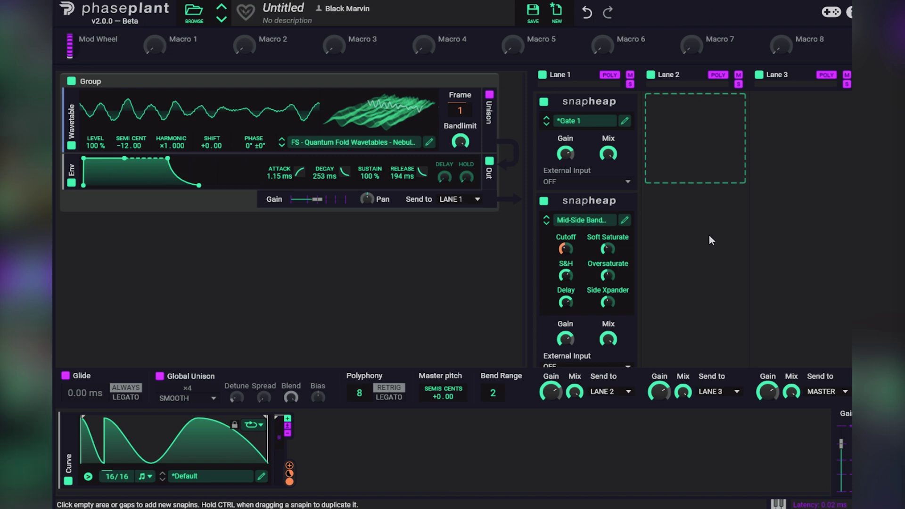
left_click(672, 113)
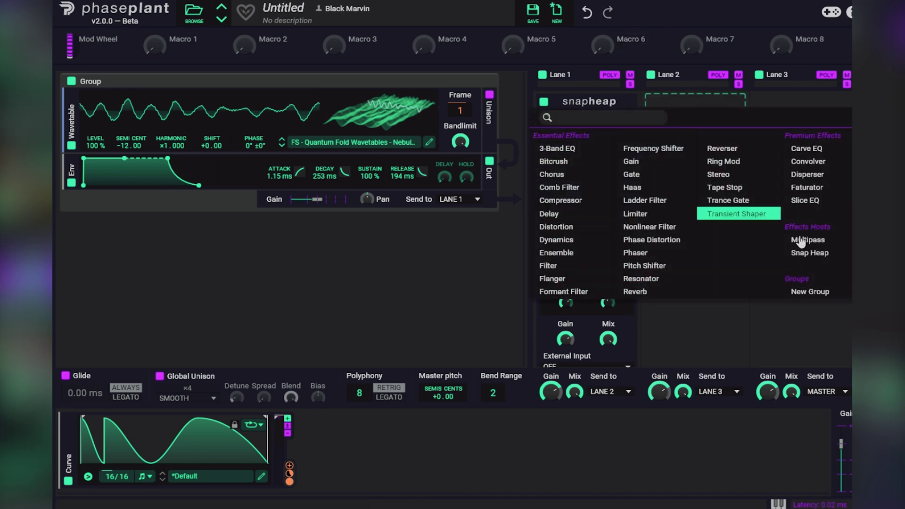
left_click(620, 406)
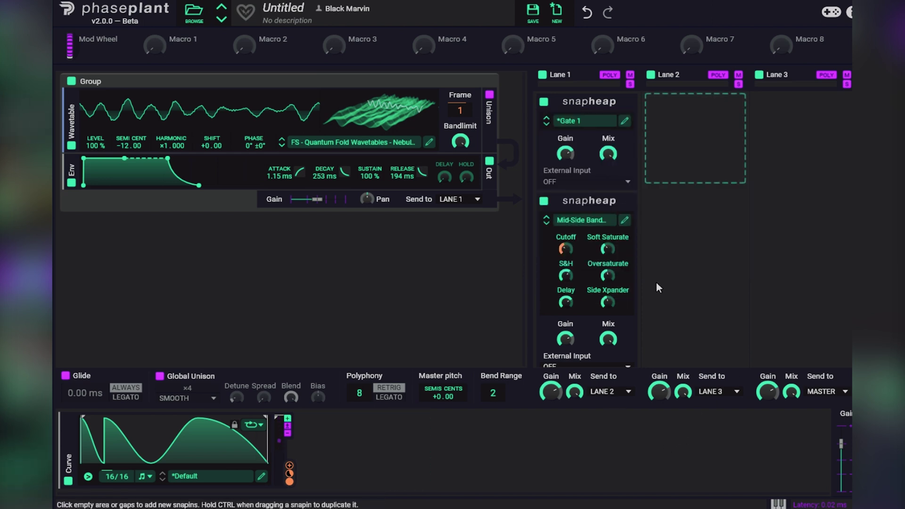
Examine the macros, parallel buses and effects inside the Mid-Side Band Zipper preset, then return to the Phase Plant patch
scroll(659, 288, "down", 2)
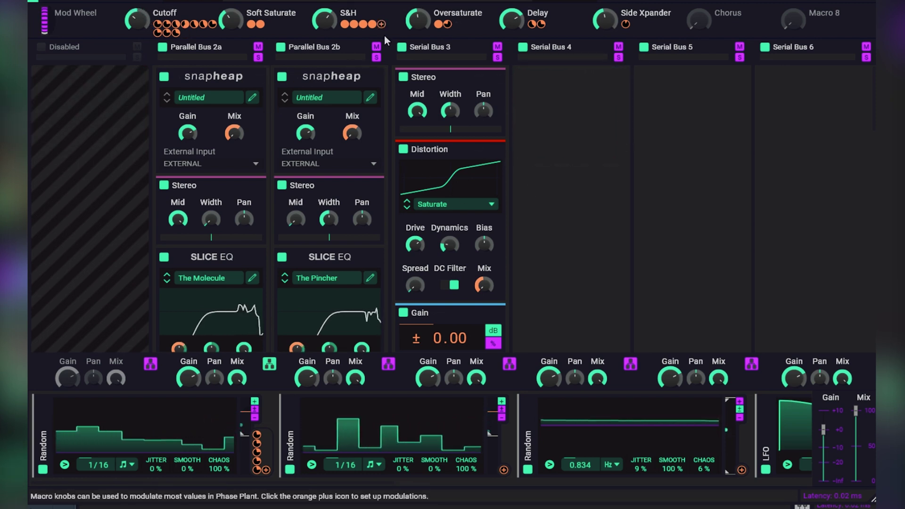
scroll(313, 220, "down", 3)
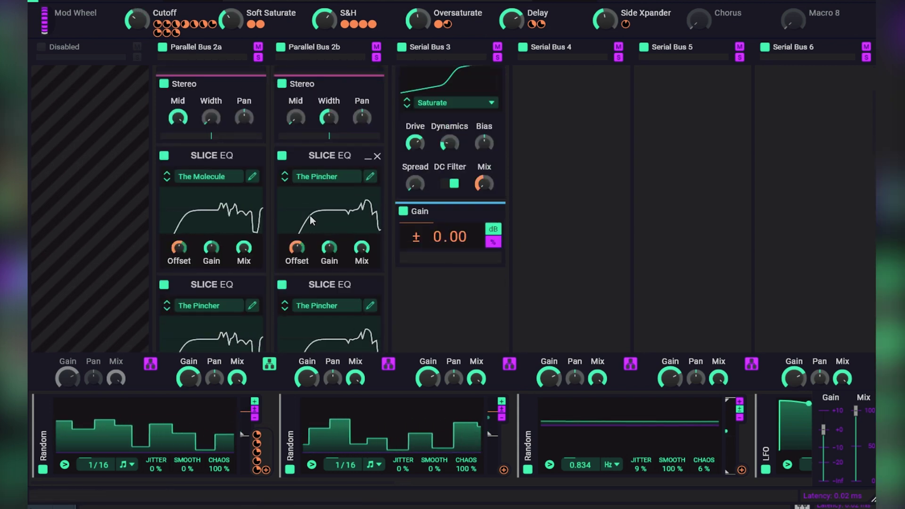
key("Escape")
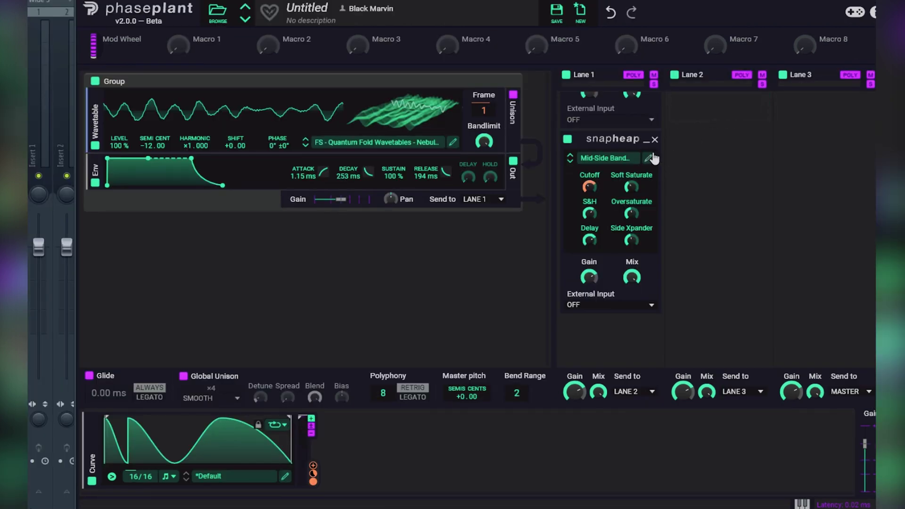
Try lowering the Mix and Gain of the second Snap Heap
left_click_drag(632, 277, 631, 306)
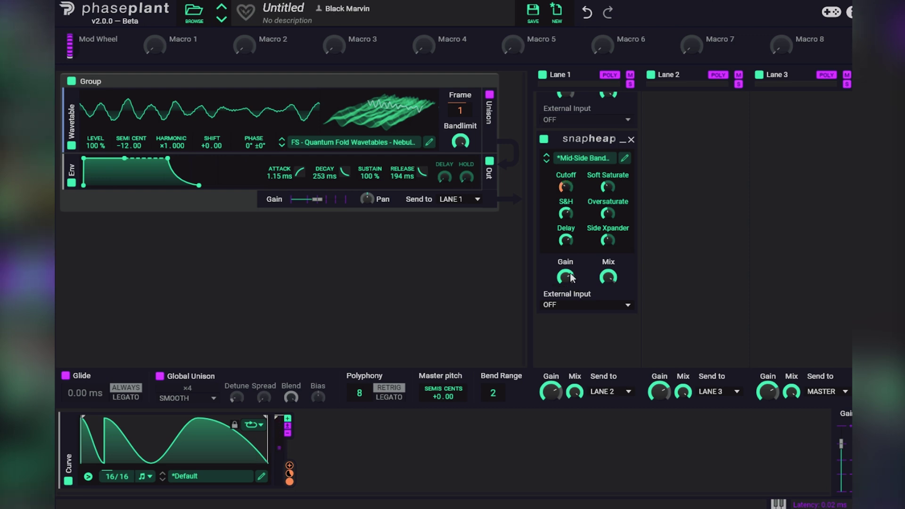
left_click_drag(572, 277, 571, 287)
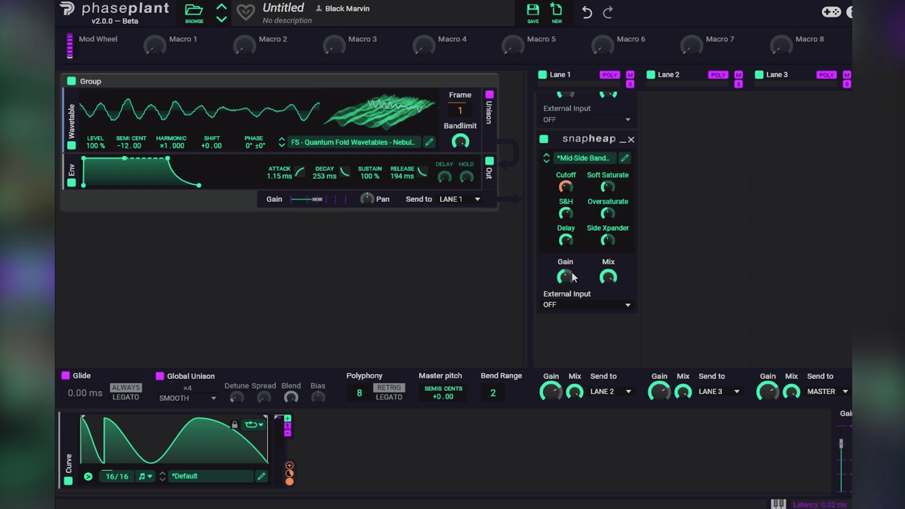
left_click_drag(608, 276, 608, 289)
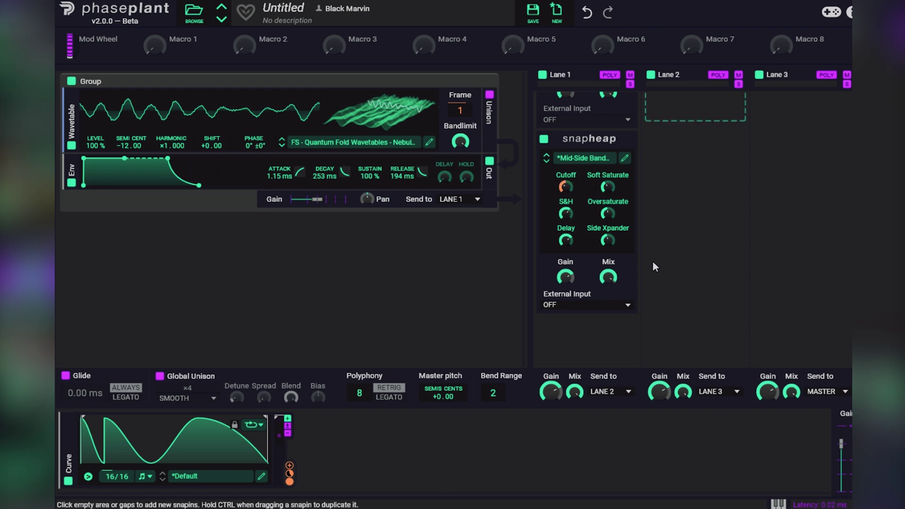
Assign Macro 3 to the second Snap Heap's Mix at +100 % from a base of 0 %, and bend the modulation response upward
left_click_drag(352, 49, 610, 289)
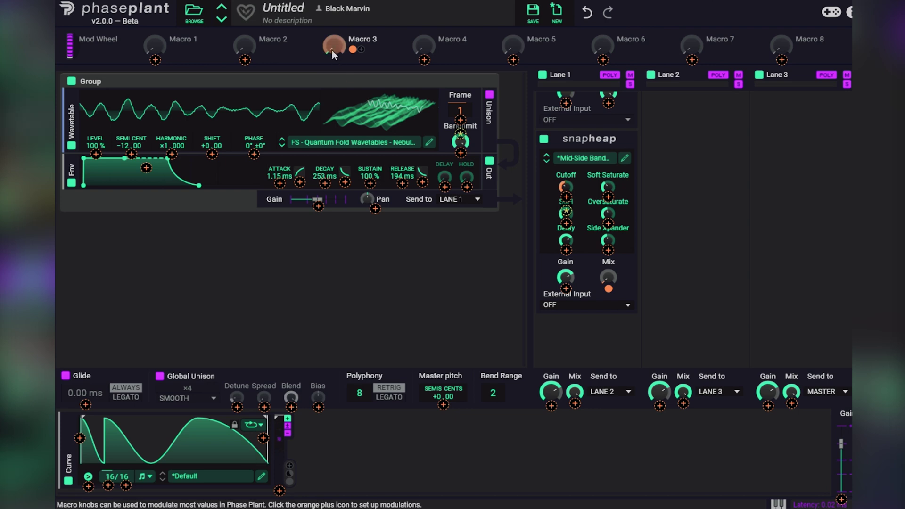
left_click(352, 49)
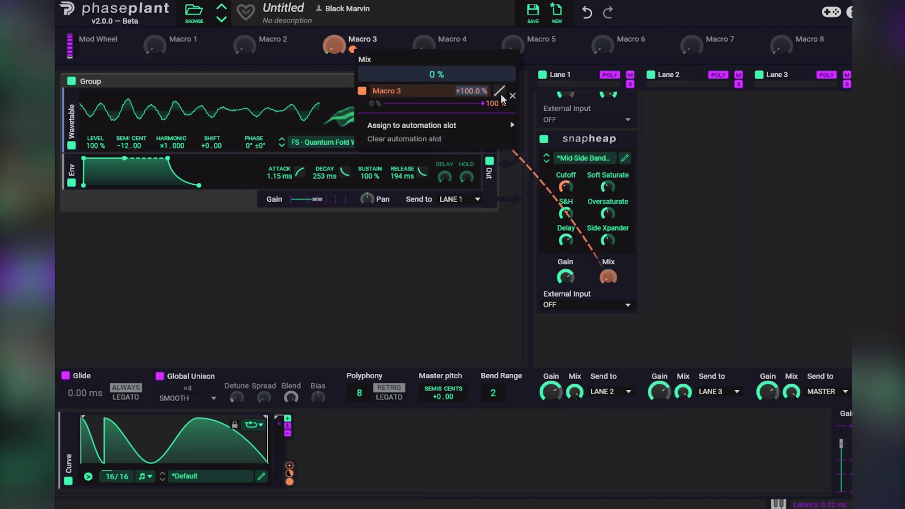
left_click_drag(500, 93, 500, 93)
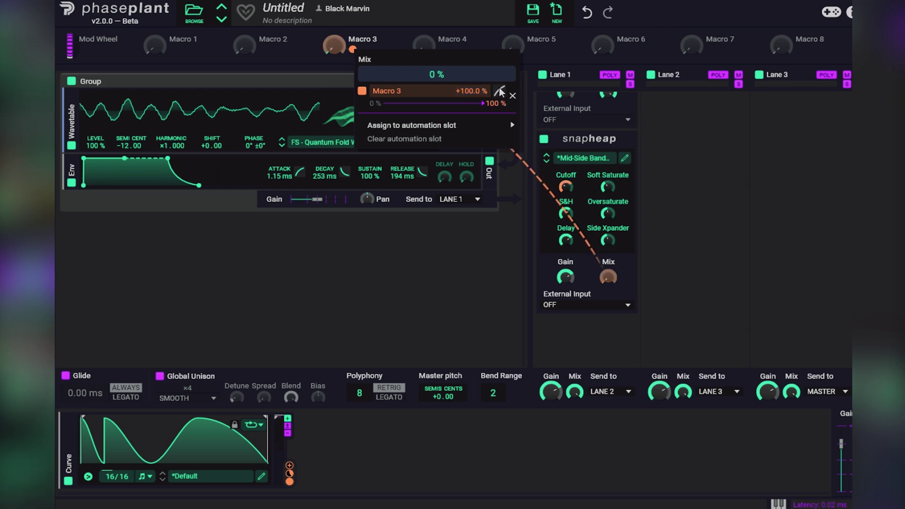
left_click_drag(497, 95, 498, 90)
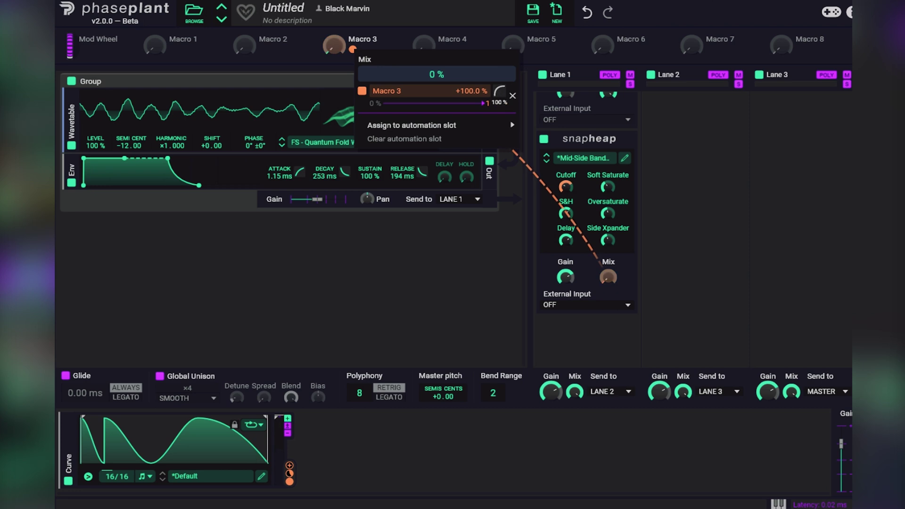
left_click(392, 42)
Turn Macro 3 up fully to blend in the second Snap Heap
mouse_move(333, 47)
left_click_drag(333, 46, 333, 24)
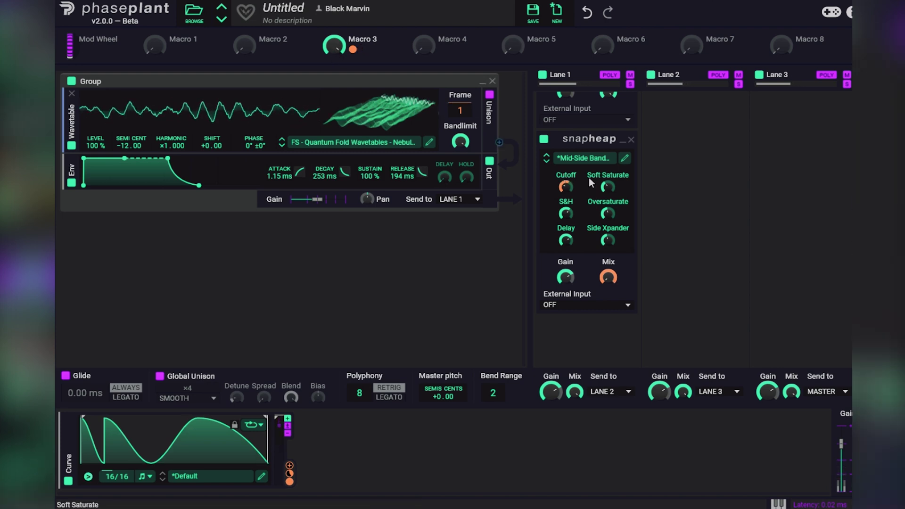